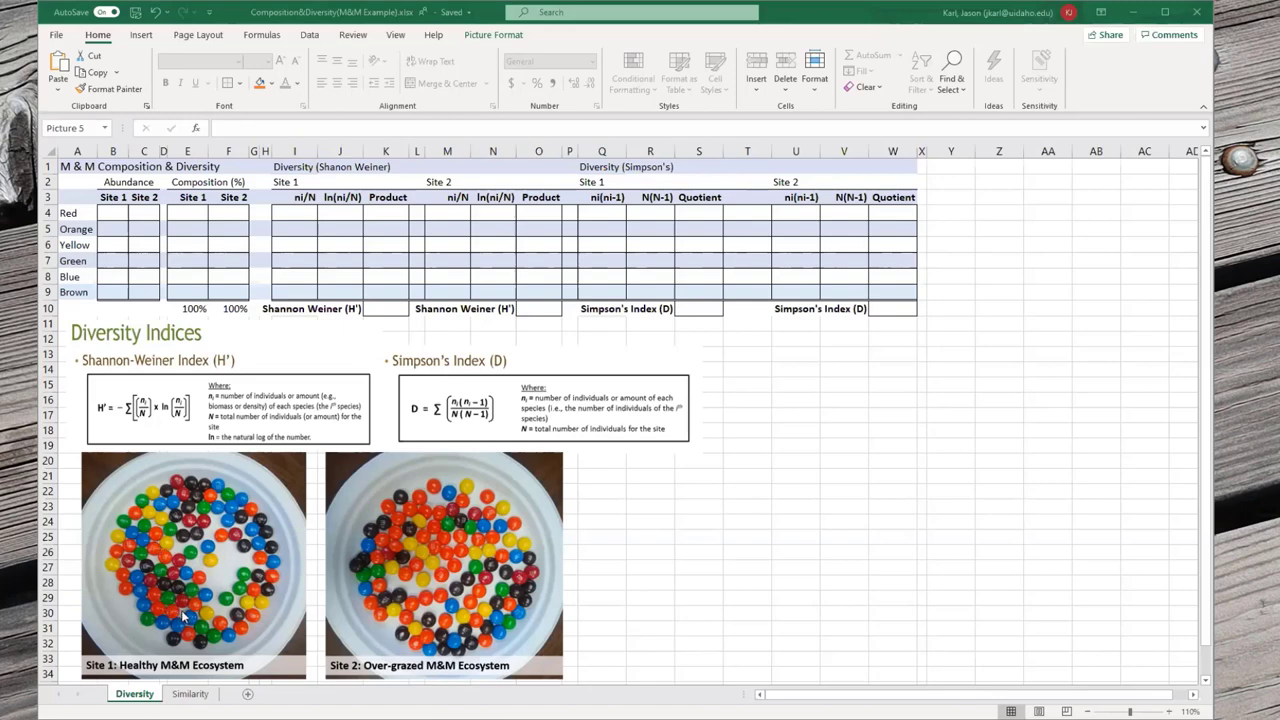
- Enter the Site 1 counts 10, 22, 10, 17, 22, 21 for Red through Brown in B4:B9
click(107, 214)
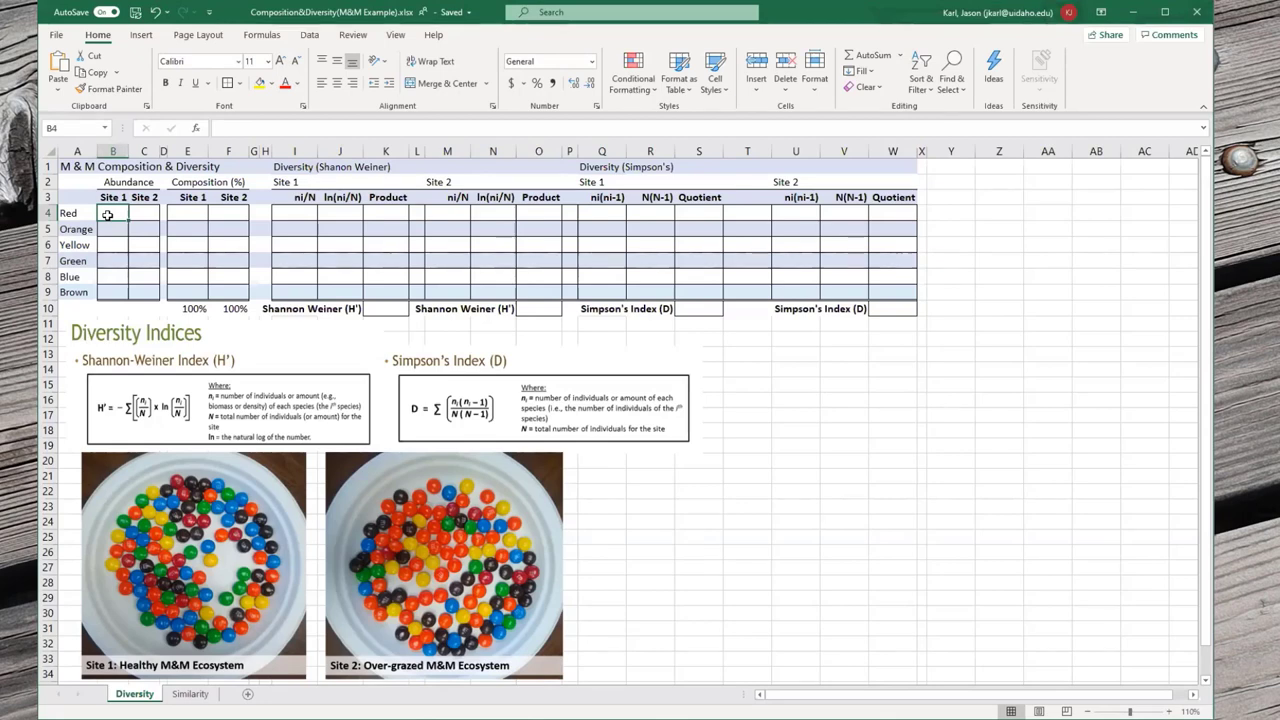
text(10)
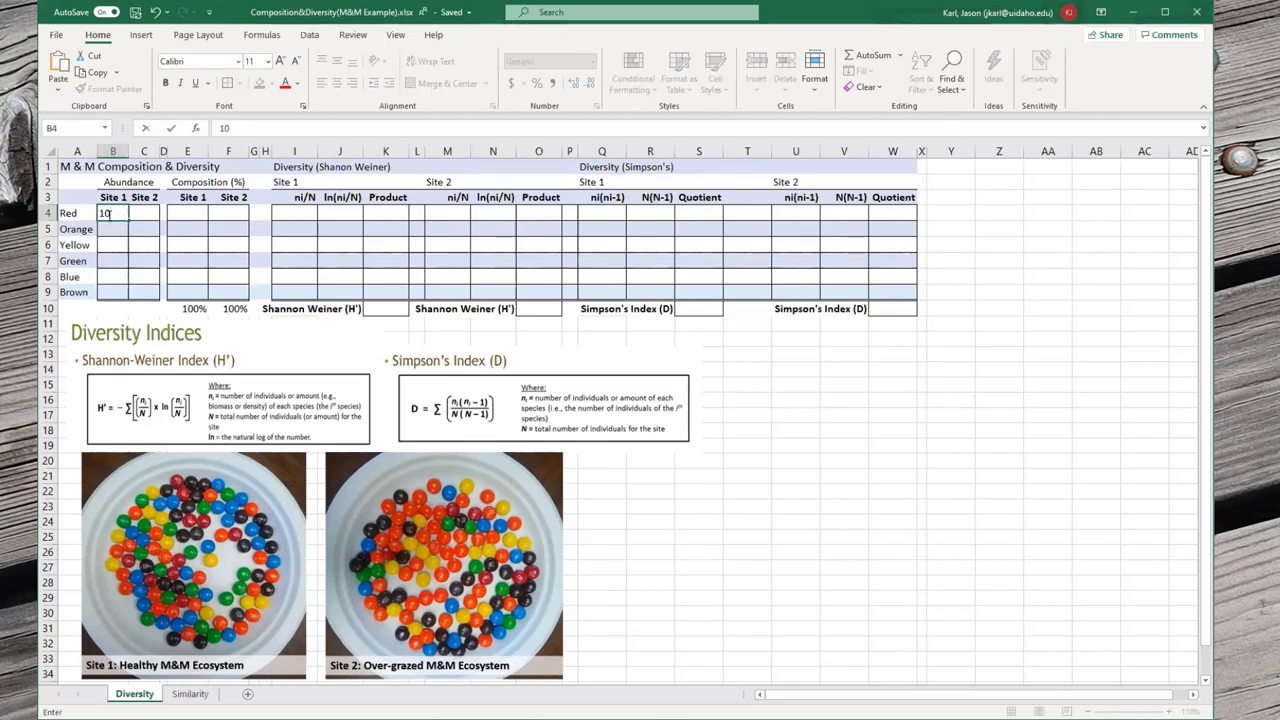
key(Return)
text(22)
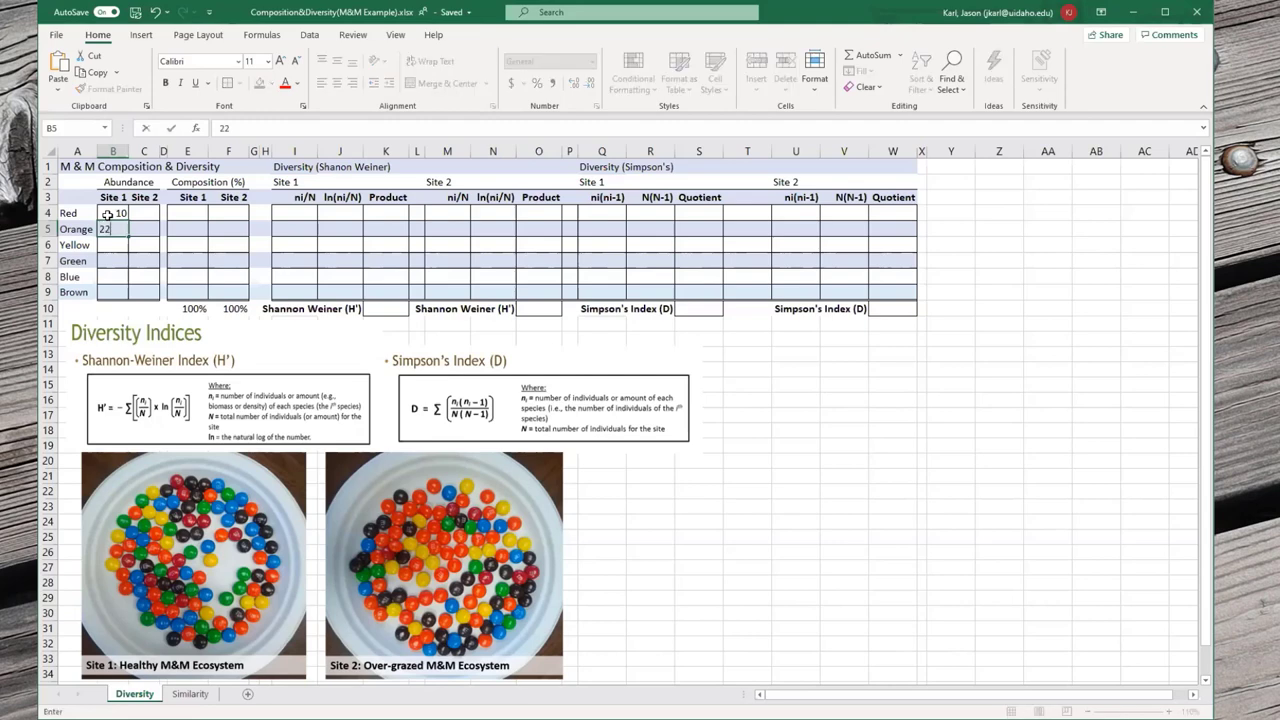
key(Return)
text(10)
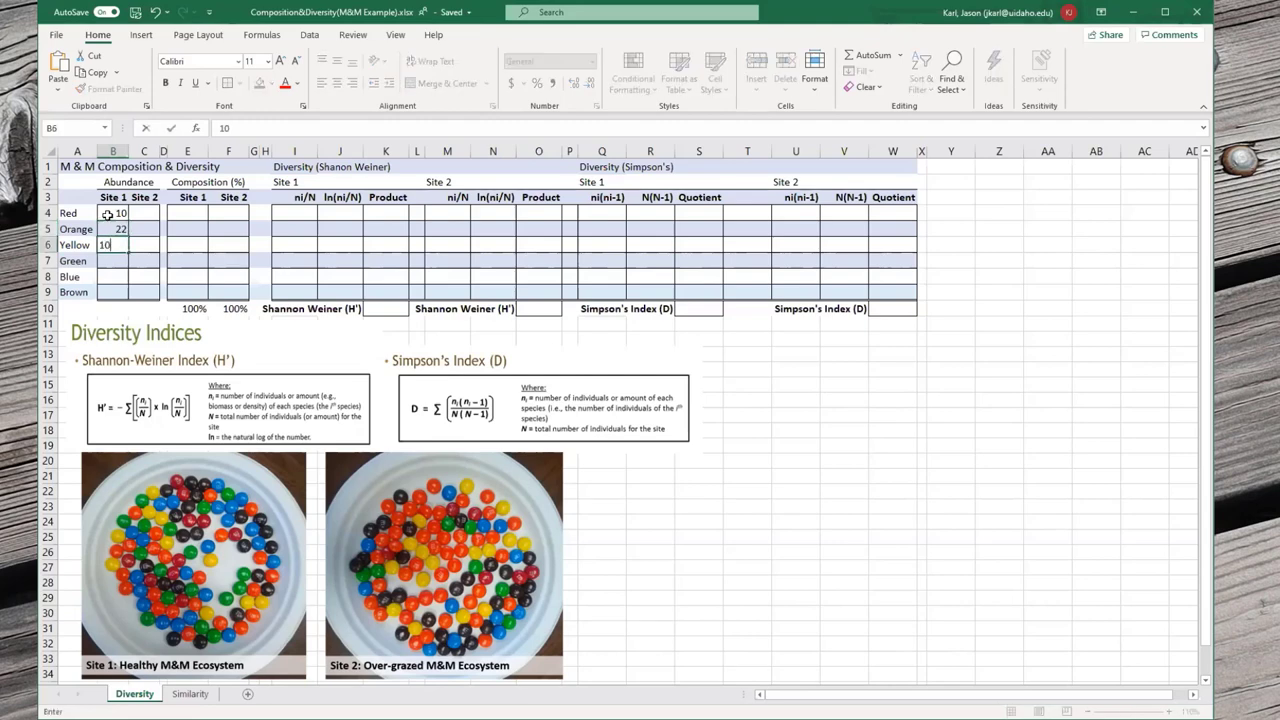
key(Return)
text(17)
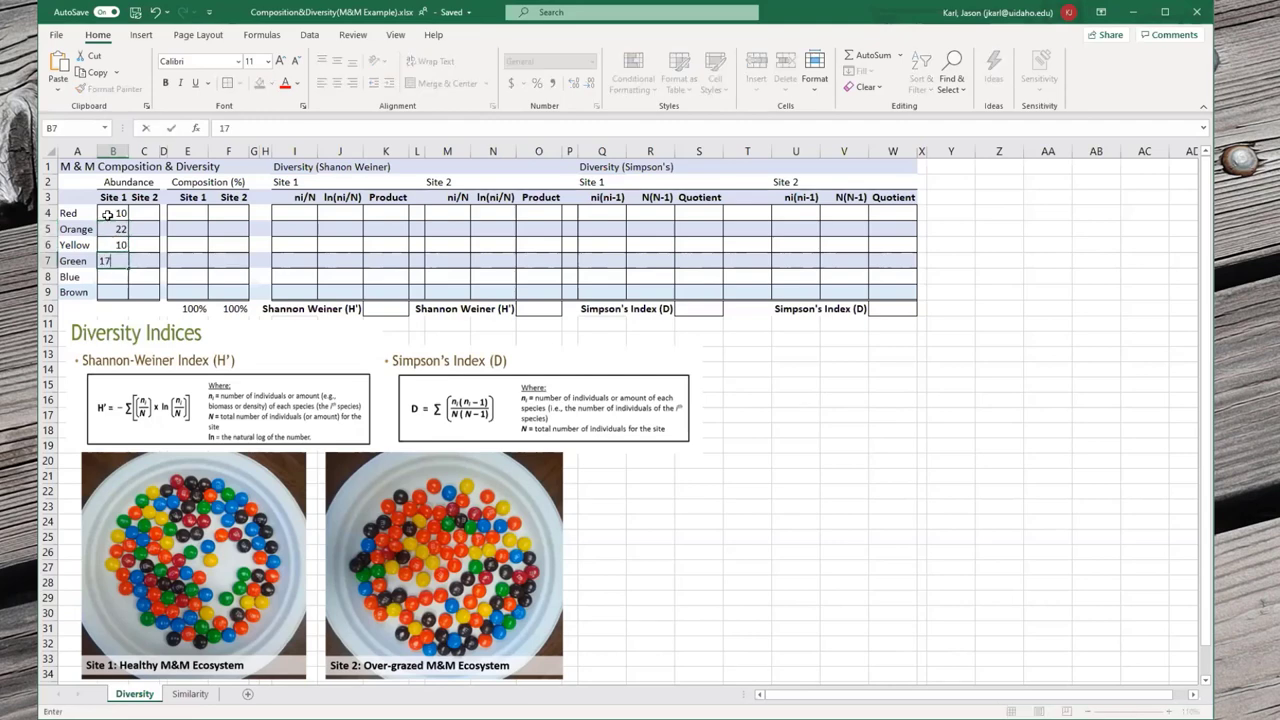
key(Return)
text(22)
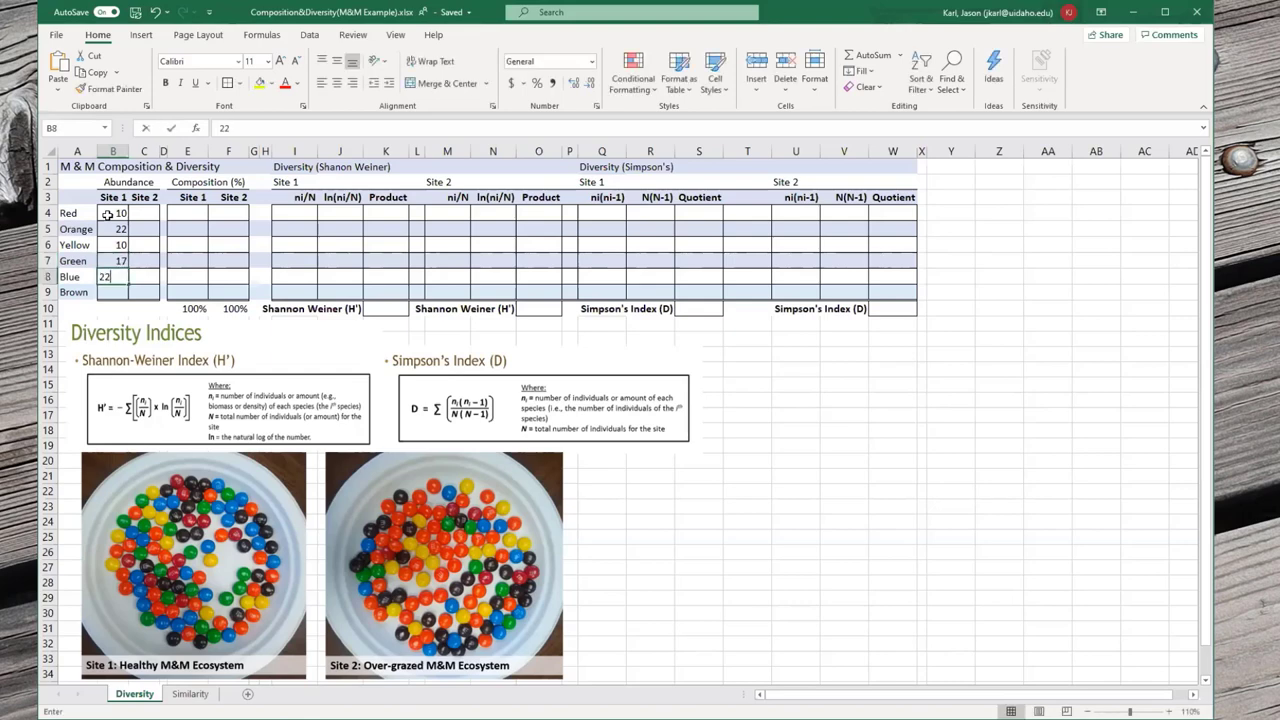
key(Return)
text(21)
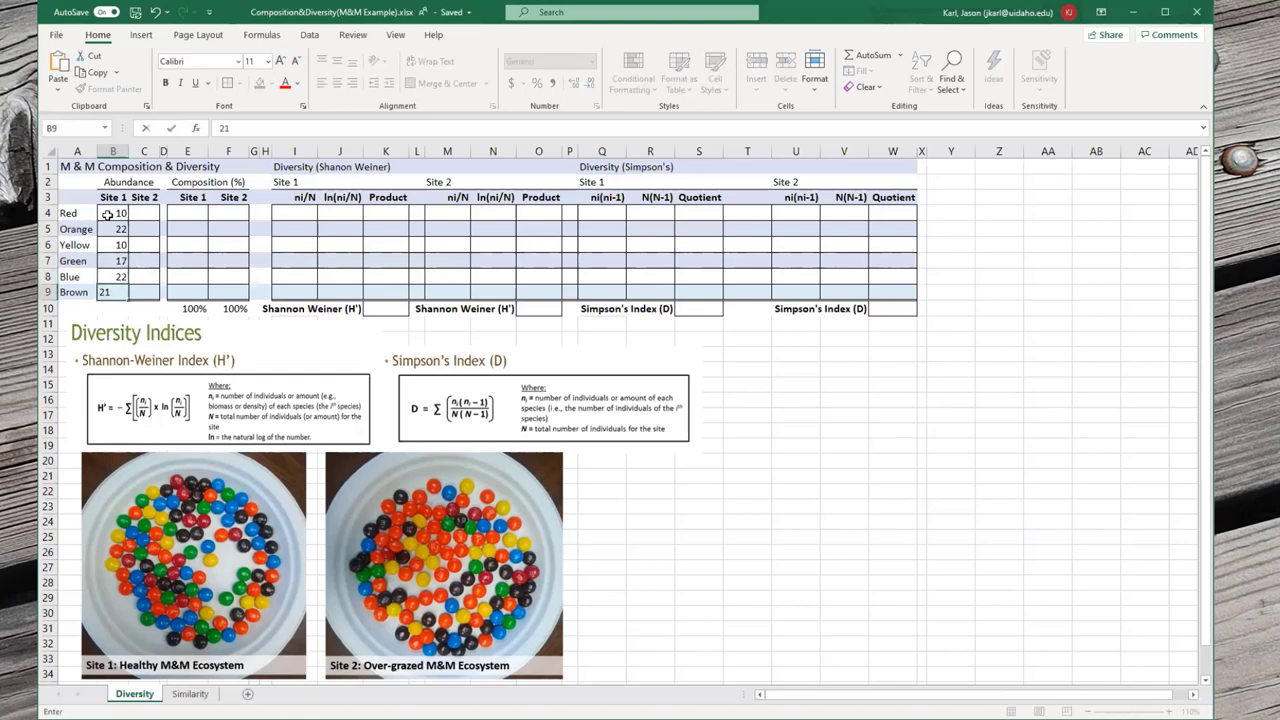
key(Tab)
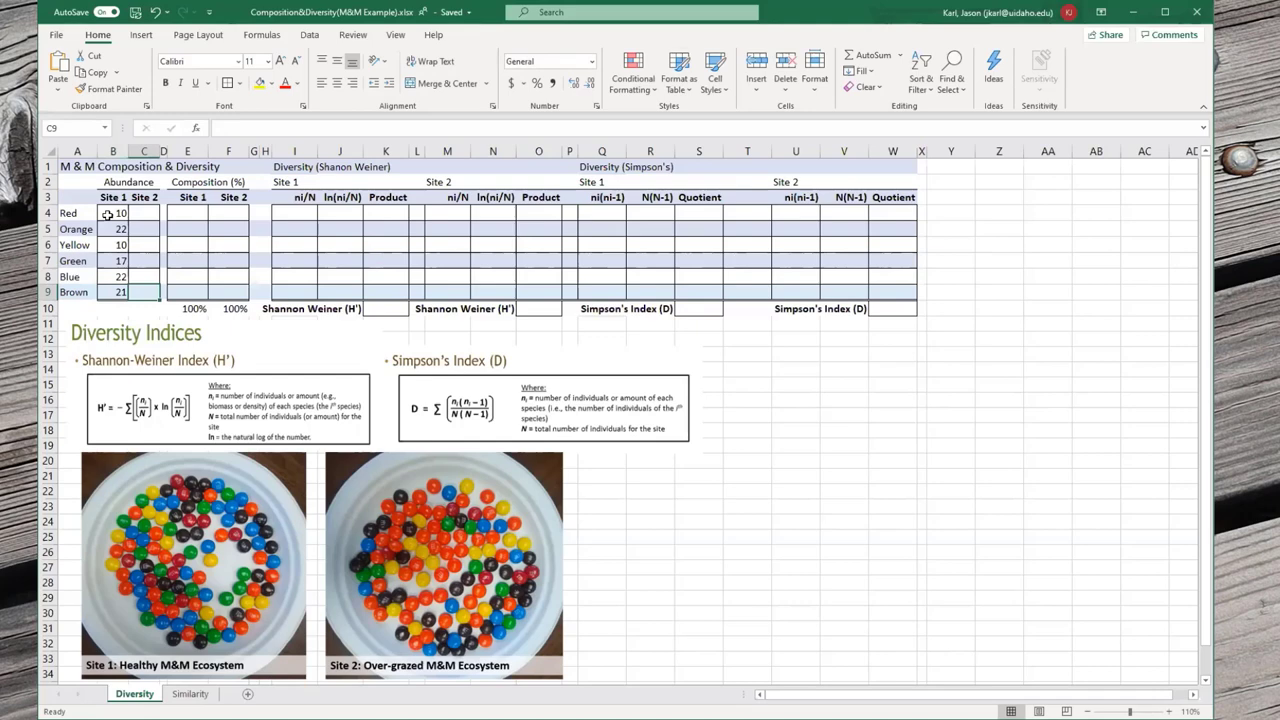
key(Right)
key(Up)
key(Up)
key(Up)
key(Up)
key(Up)
key(Up)
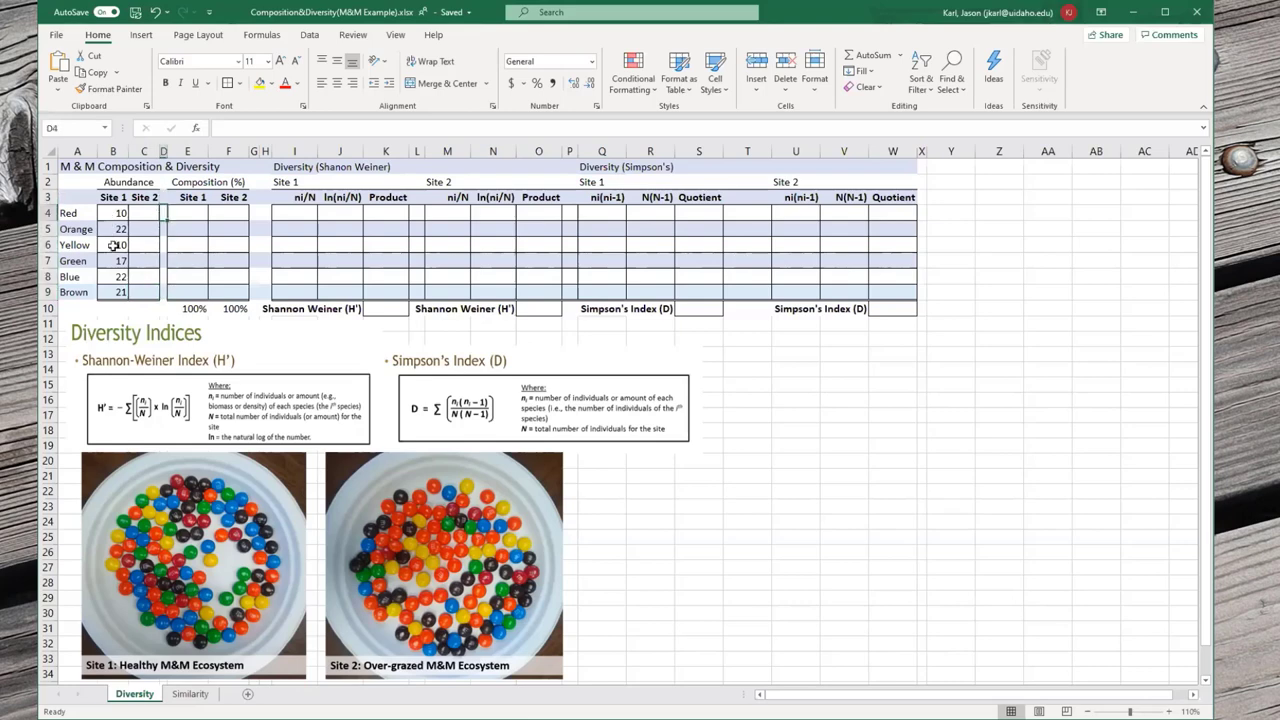
- Total the Site 1 counts in B10 with =SUM(B4:B9), giving 102
click(117, 308)
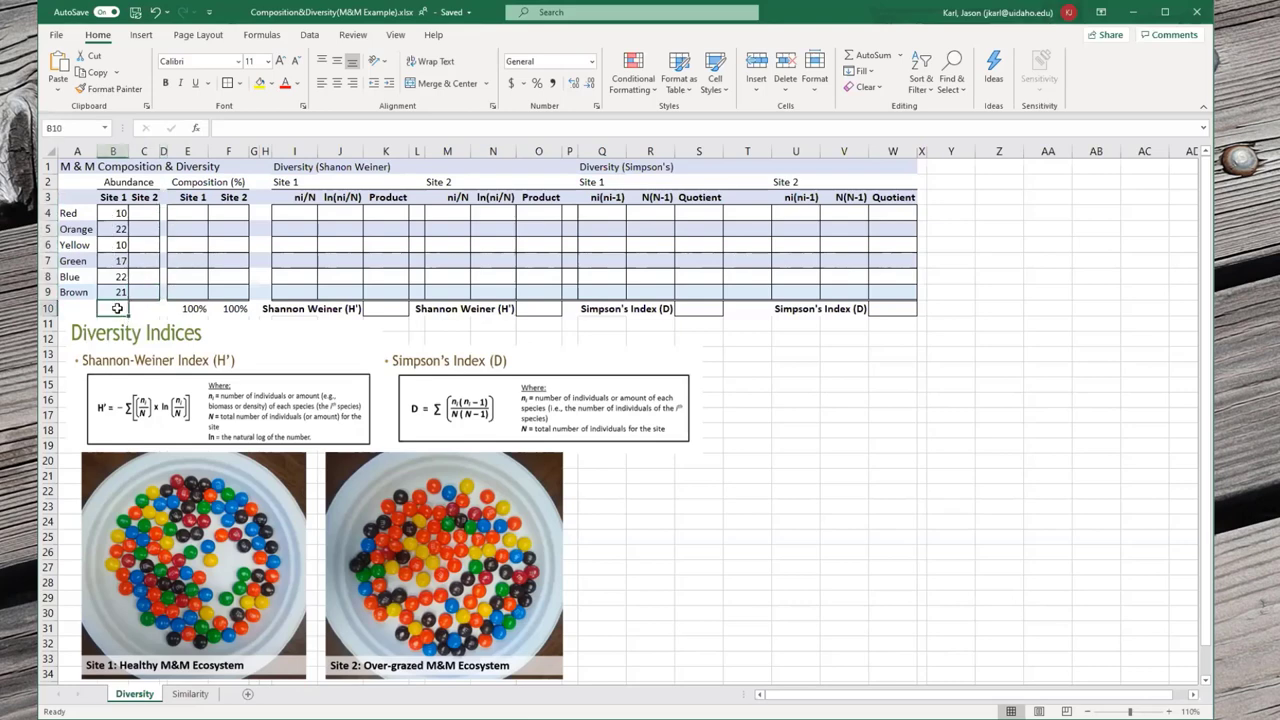
text(sum()
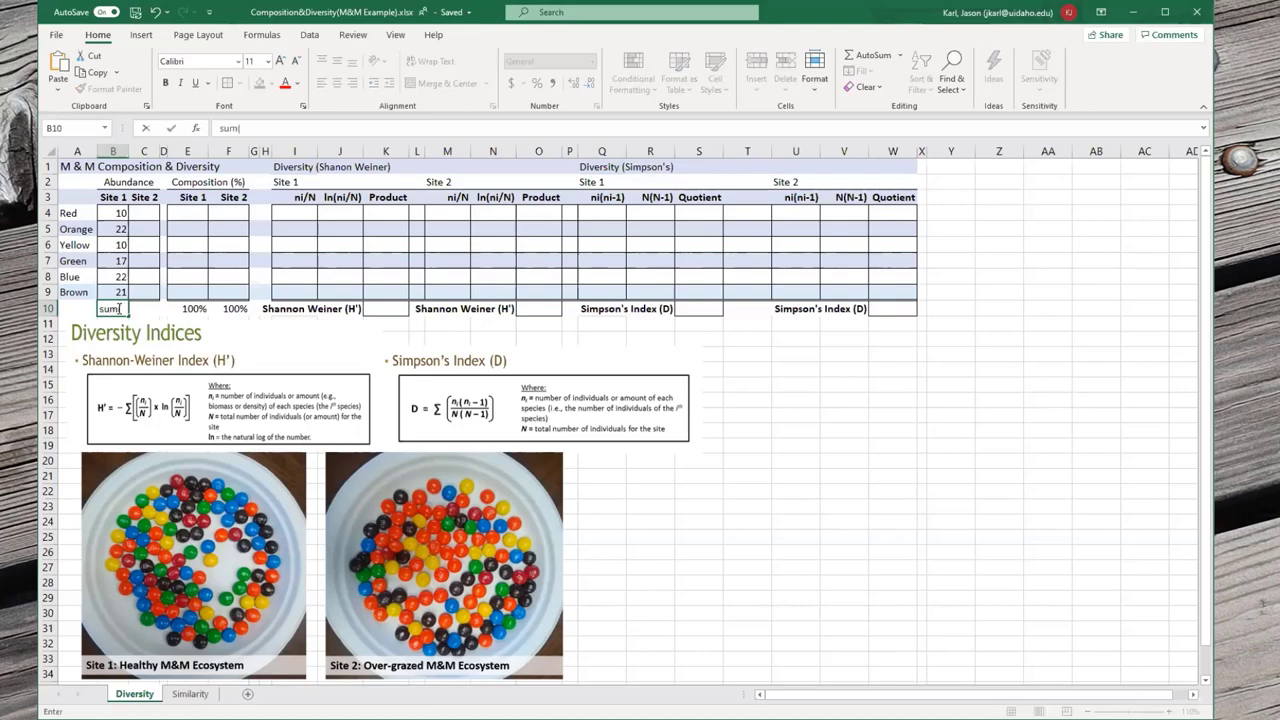
key(Up)
key(Up)
key(Up)
key(Up)
key(Up)
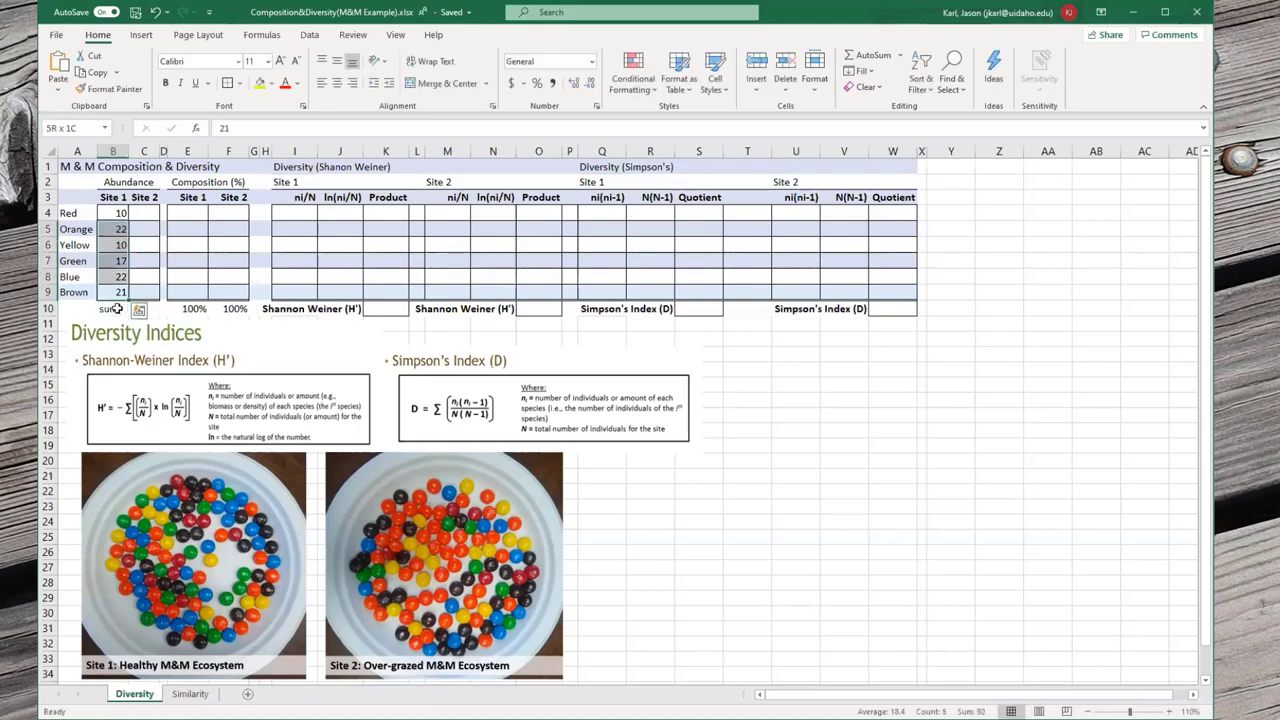
key(Down)
key(Down)
key(Down)
key(Down)
key(Down)
key(Down)
click(116, 309)
text(=)
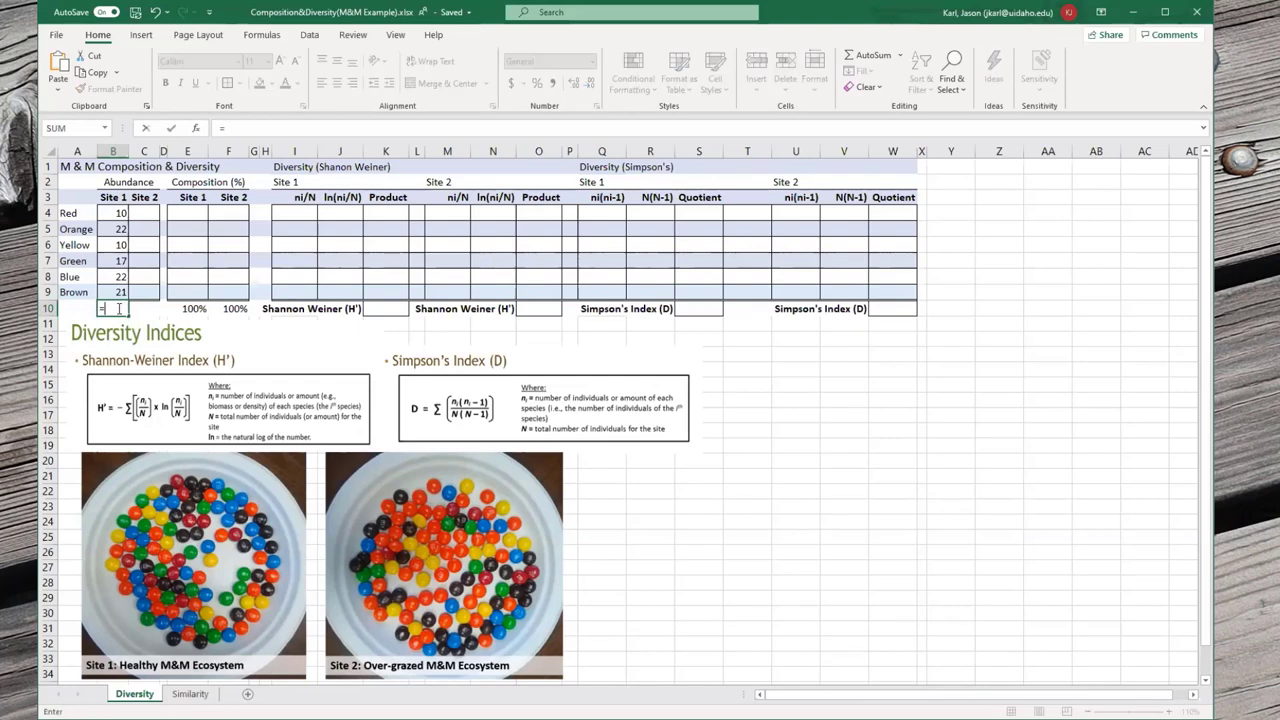
text(sum()
key(Up)
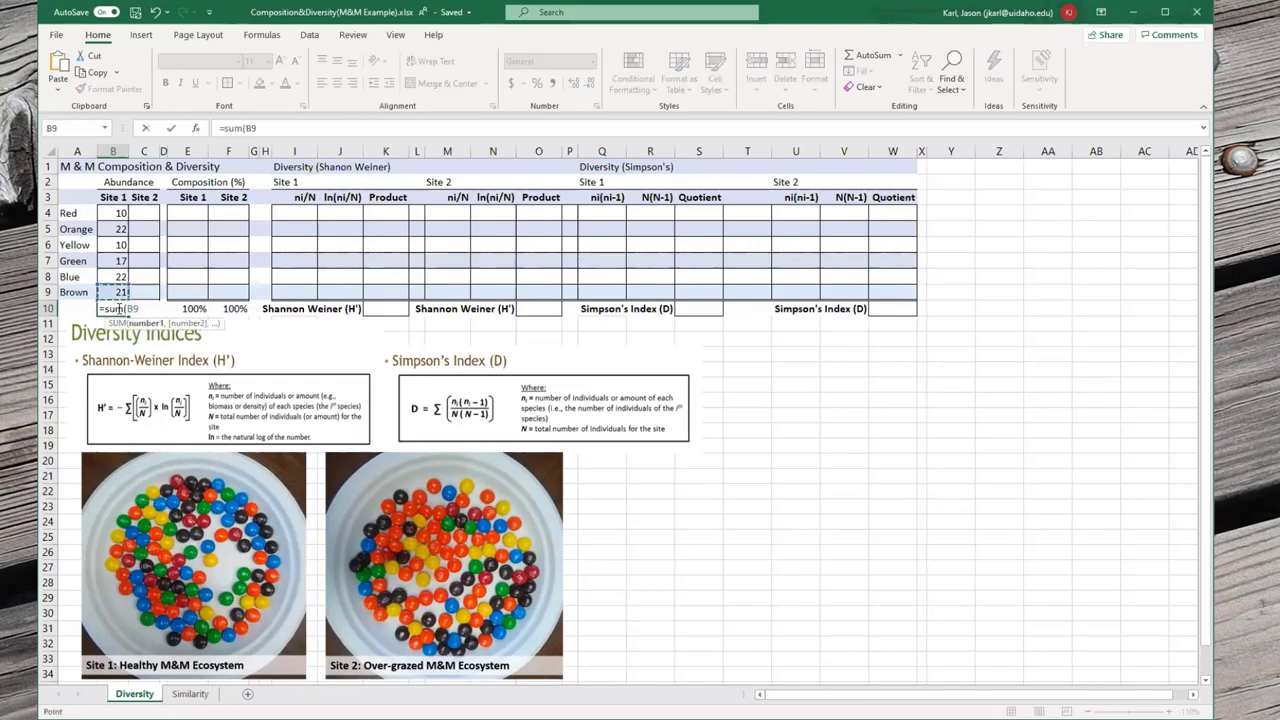
key(shift+Up)
key(shift+Up)
key(shift+Up)
key(shift+Up)
key(shift+Up)
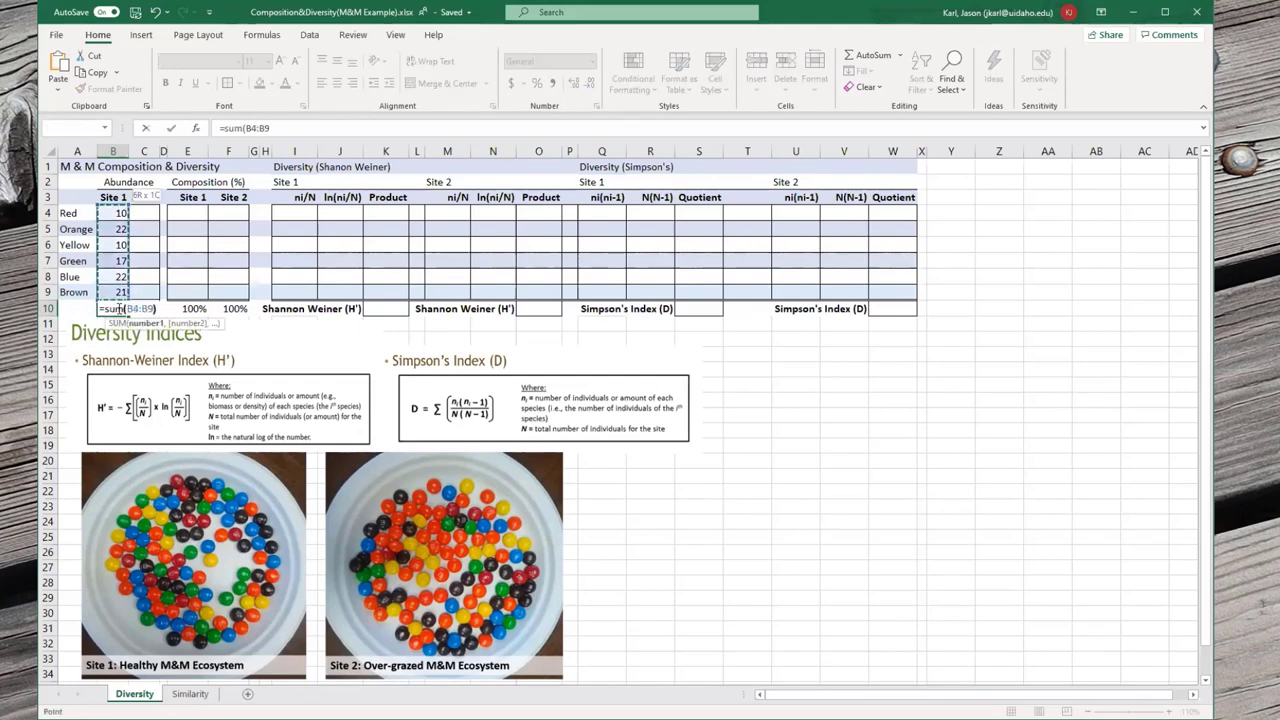
text())
key(Return)
click(116, 309)
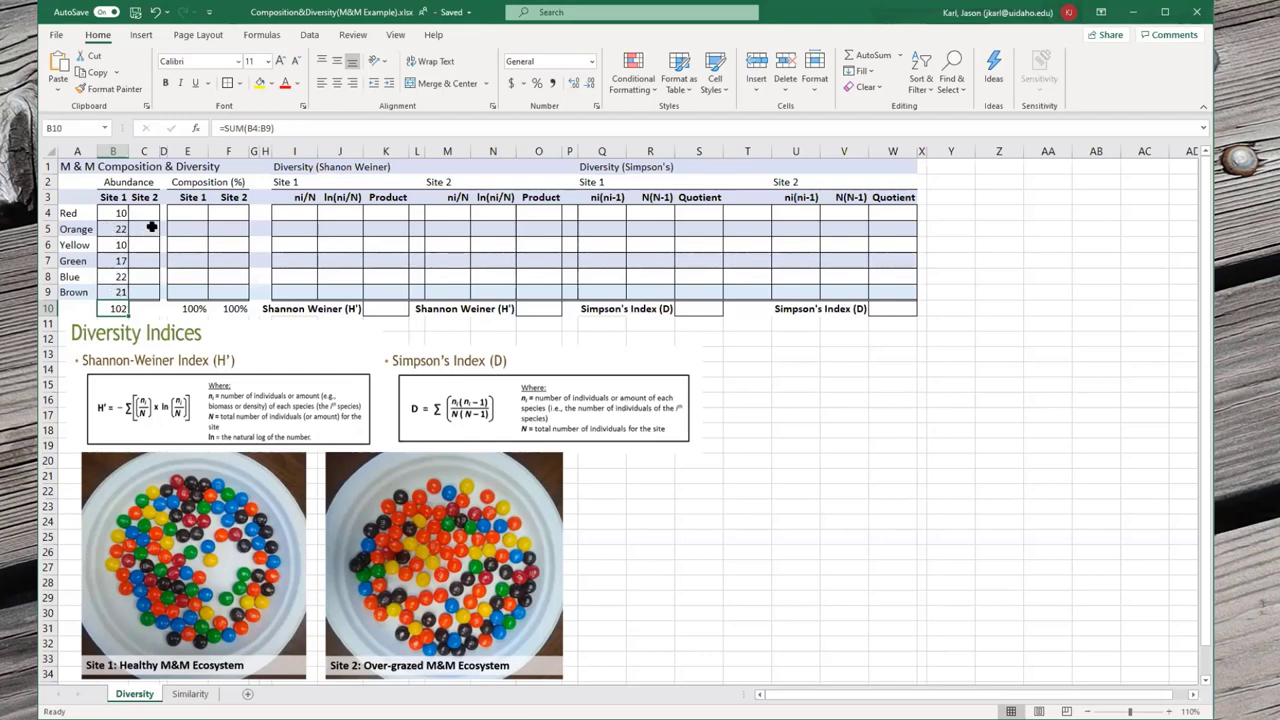
click(200, 214)
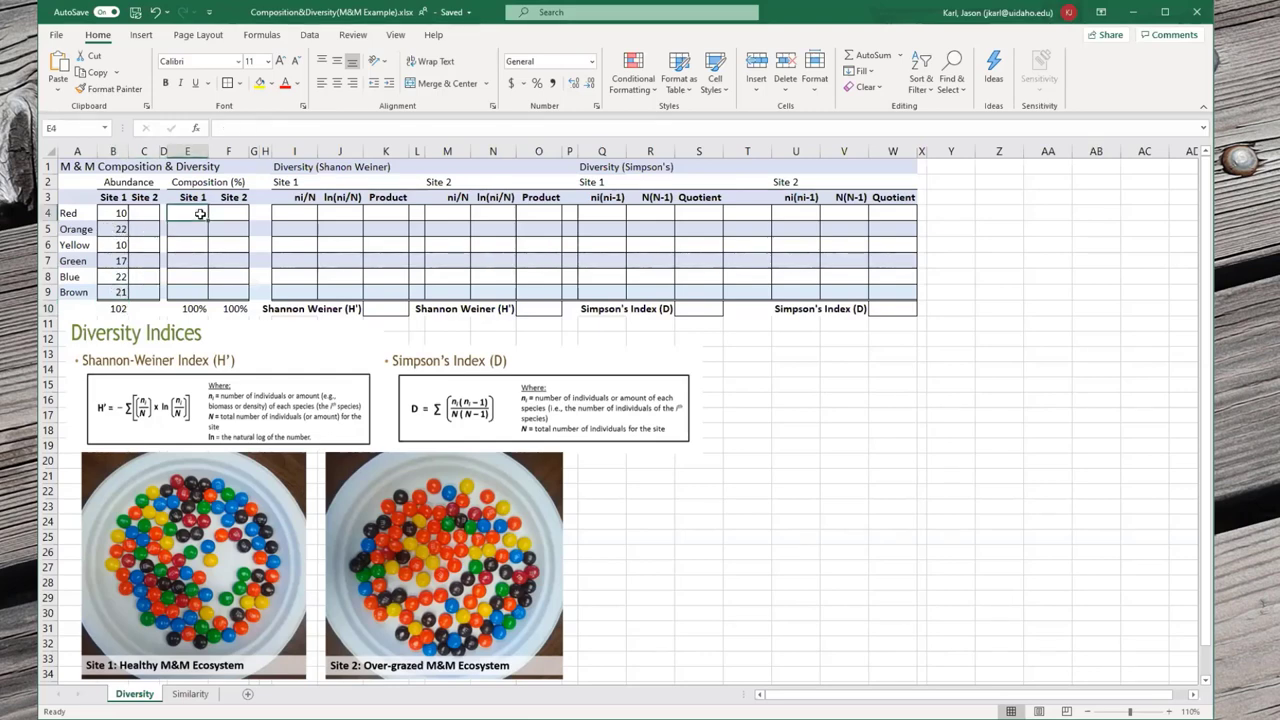
- Fill E4:E9 with =B4/B$10 and format as one-decimal percentages, 9.8% to 21.6%
text(=)
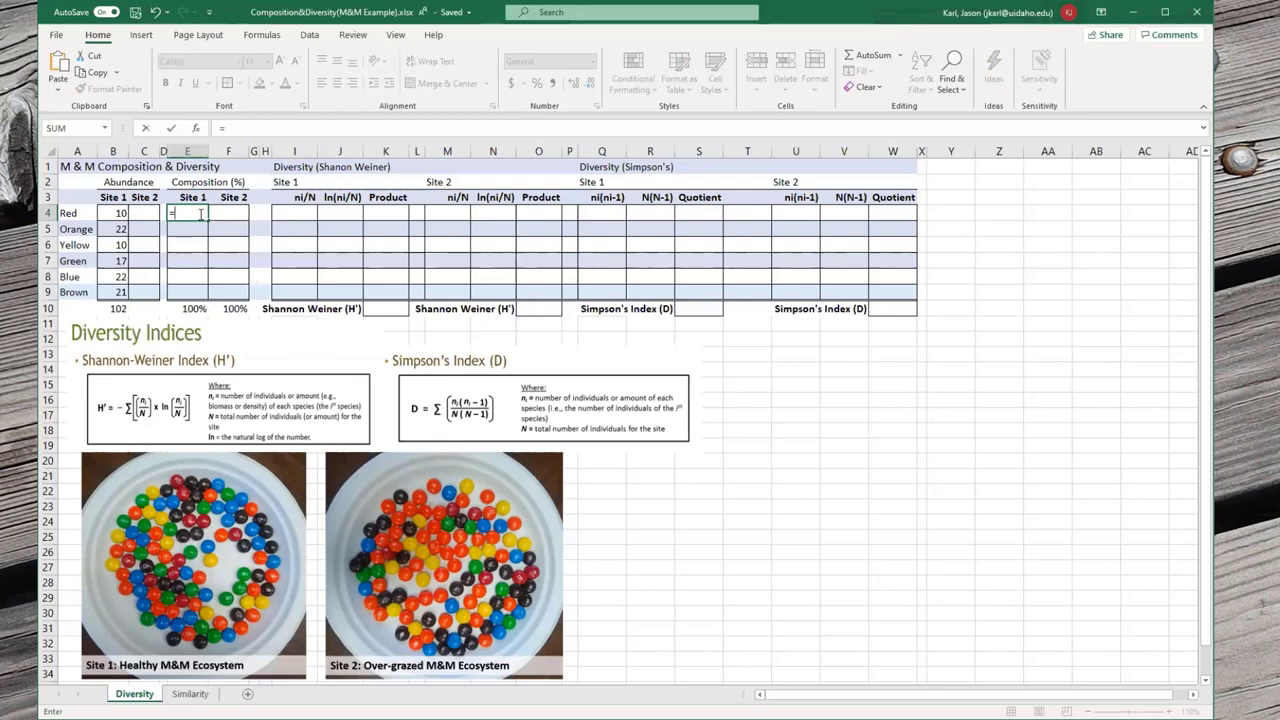
key(Left)
key(Left)
key(Left)
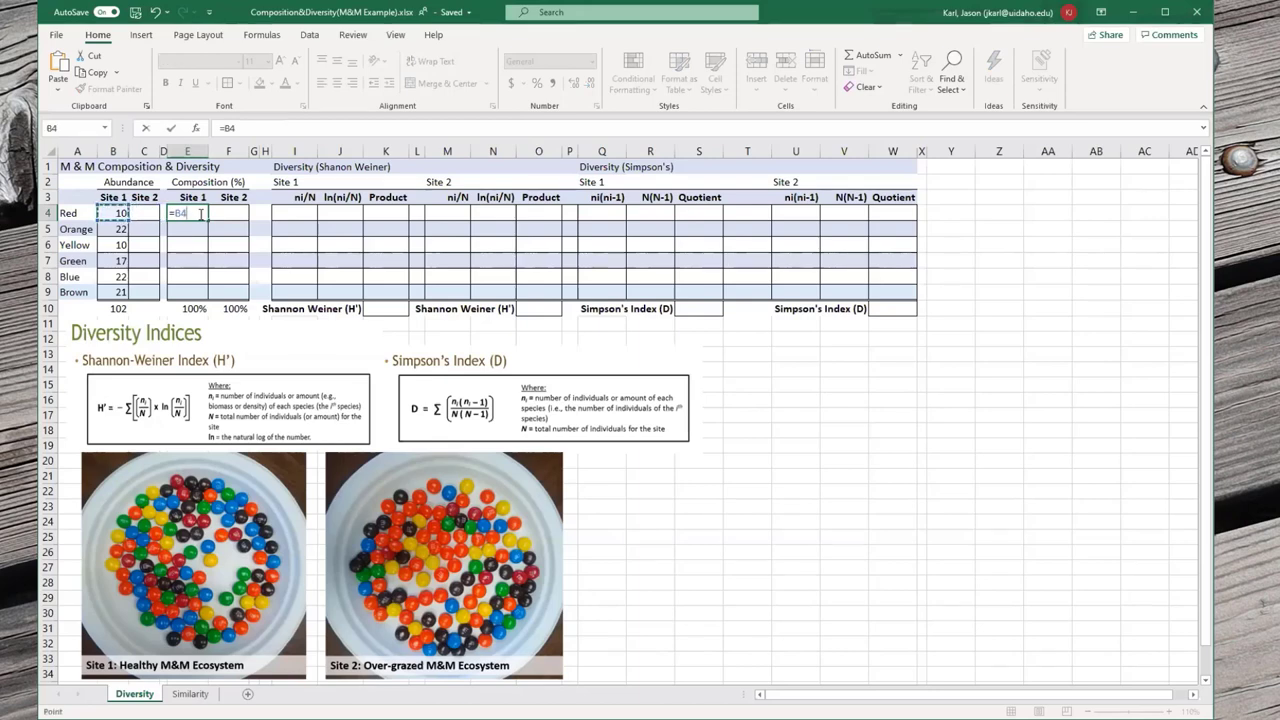
text(/)
text(B$10)
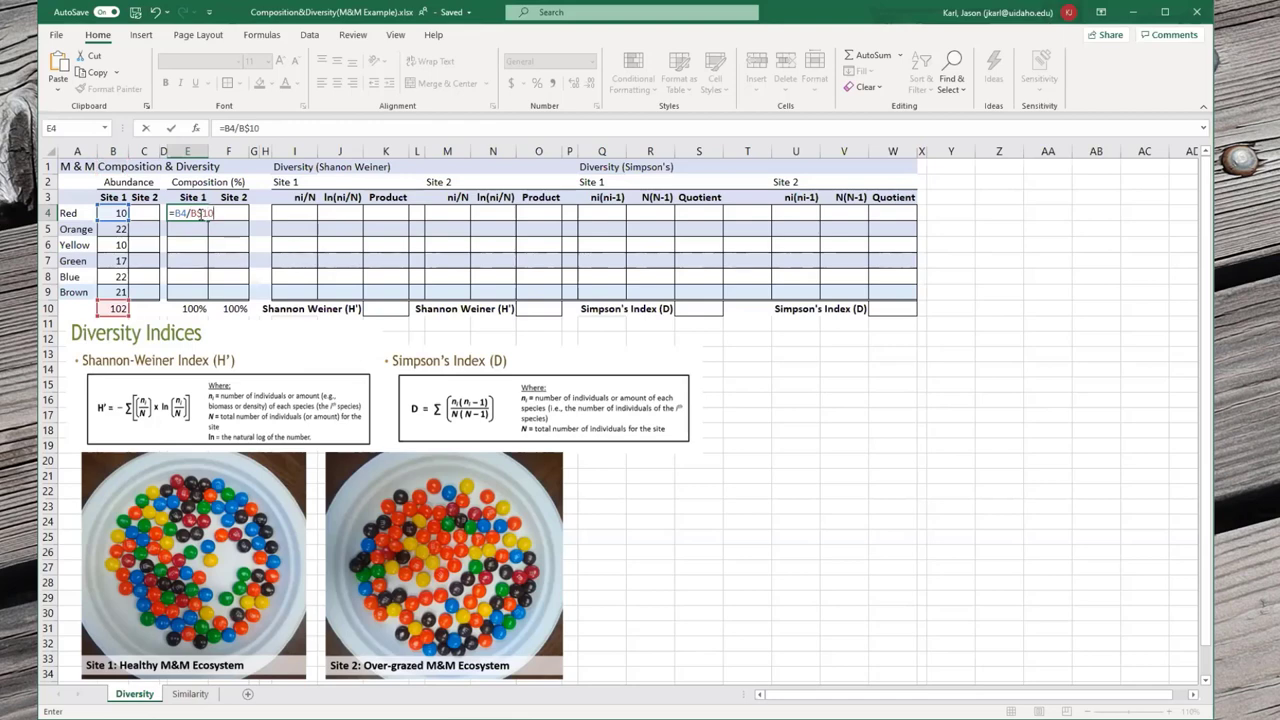
key(ctrl+Return)
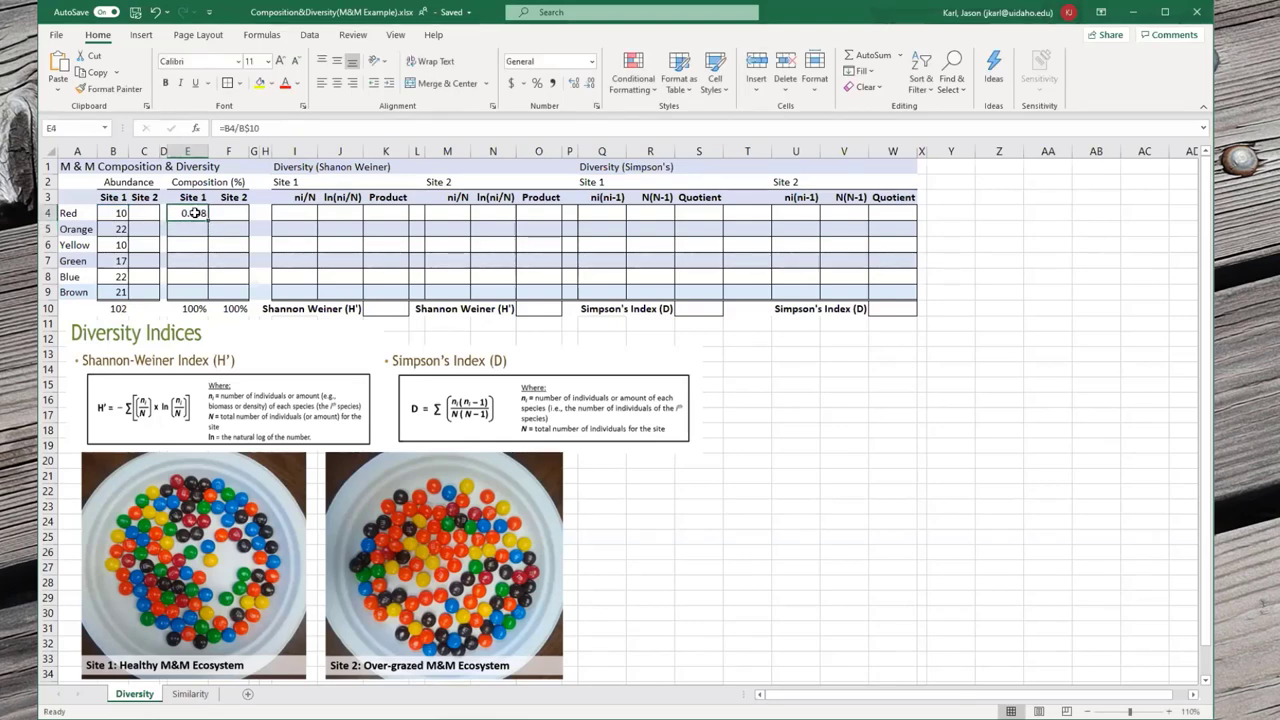
drag(209, 222, 185, 297)
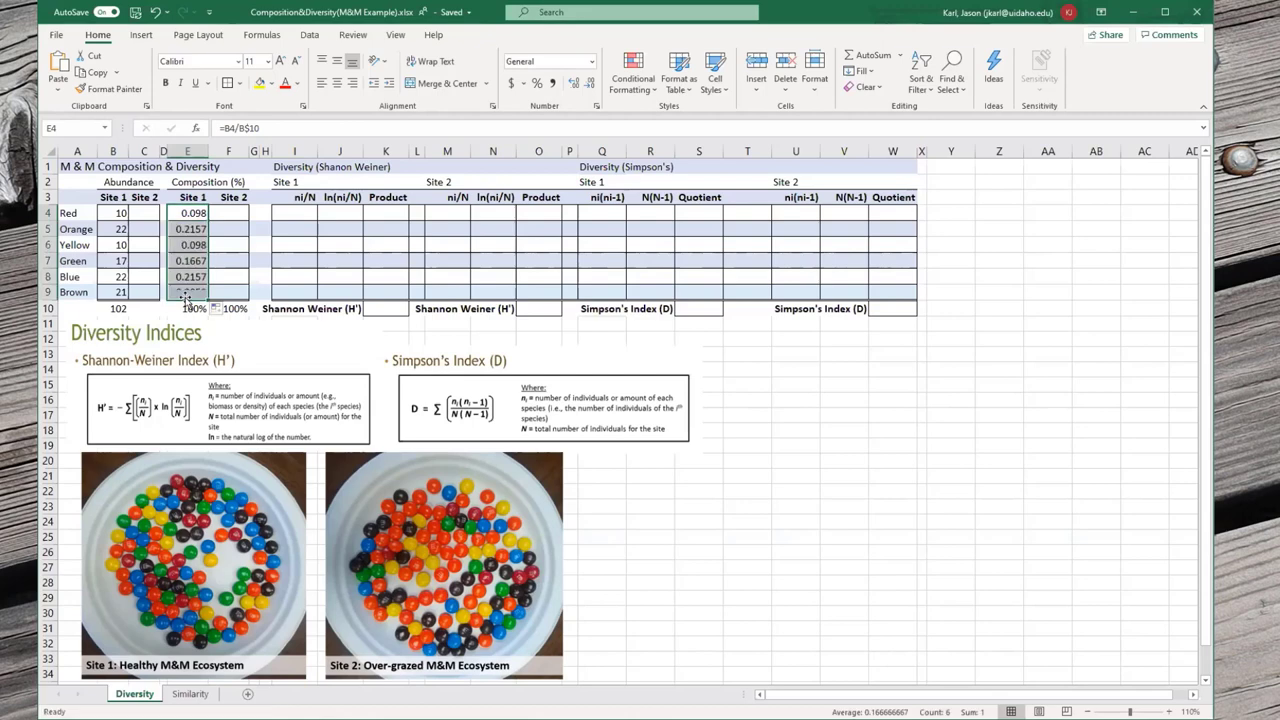
click(245, 128)
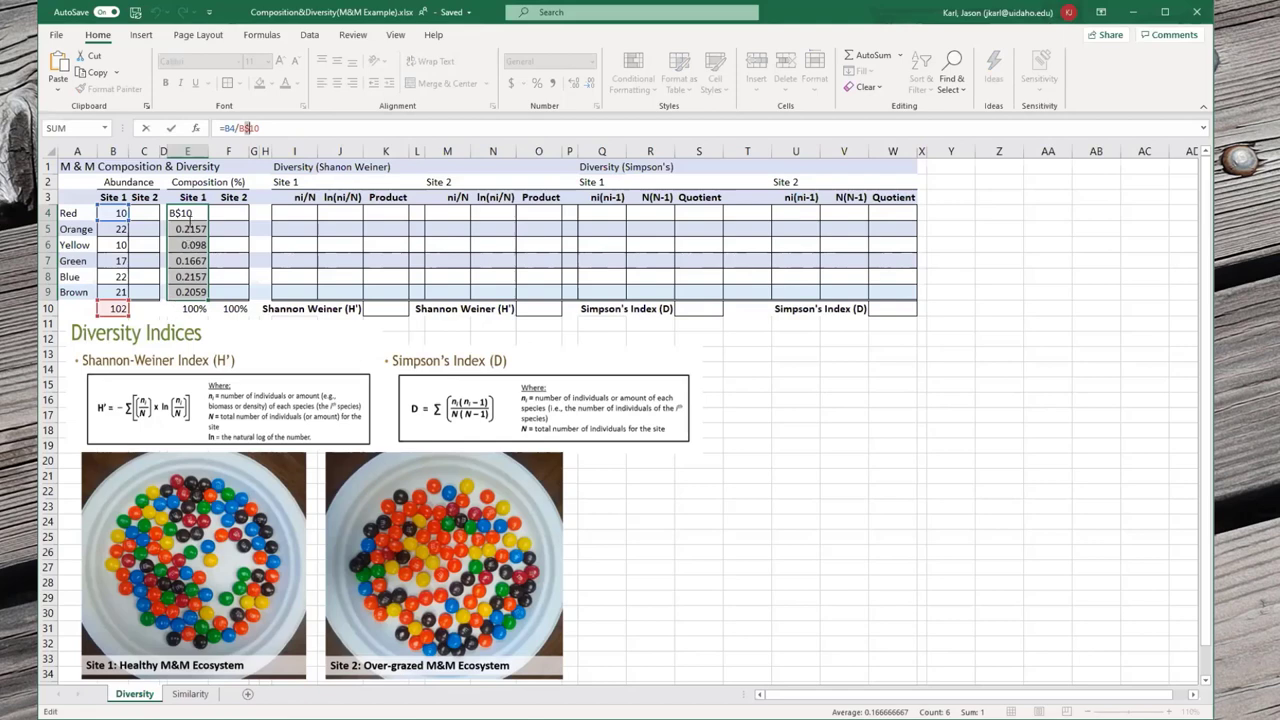
click(188, 214)
key(ctrl+Return)
drag(207, 220, 192, 287)
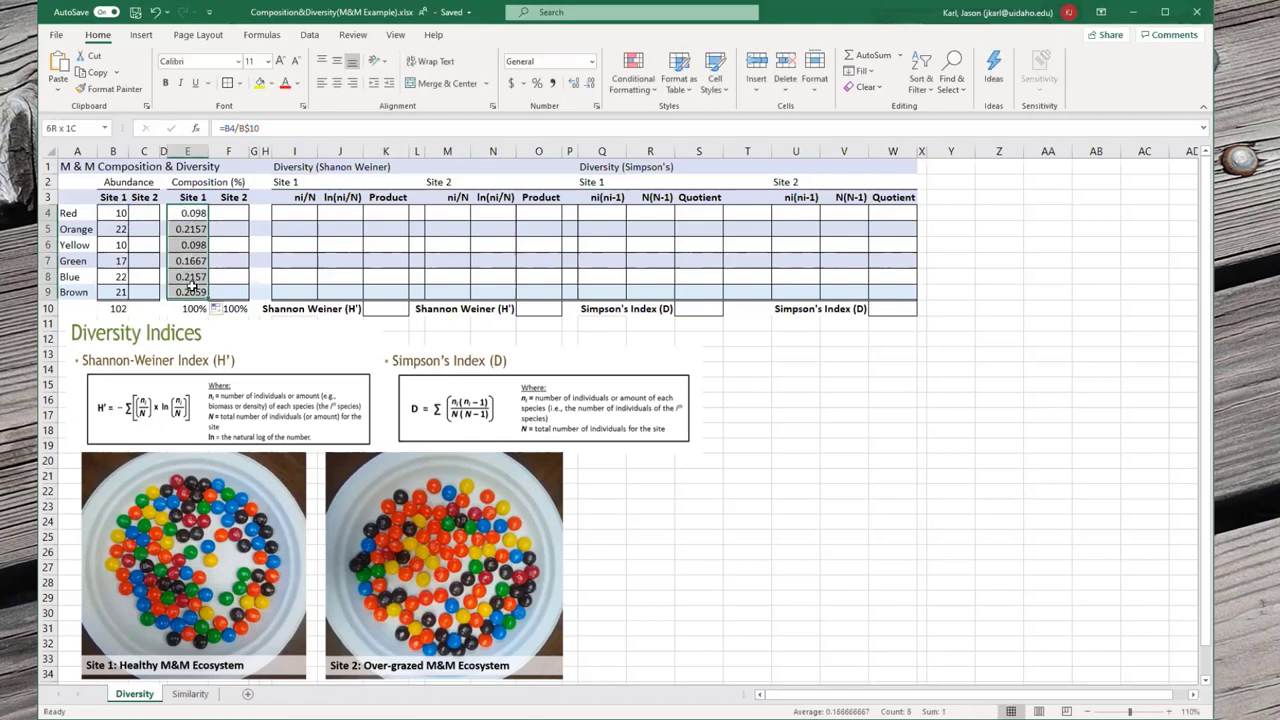
click(537, 84)
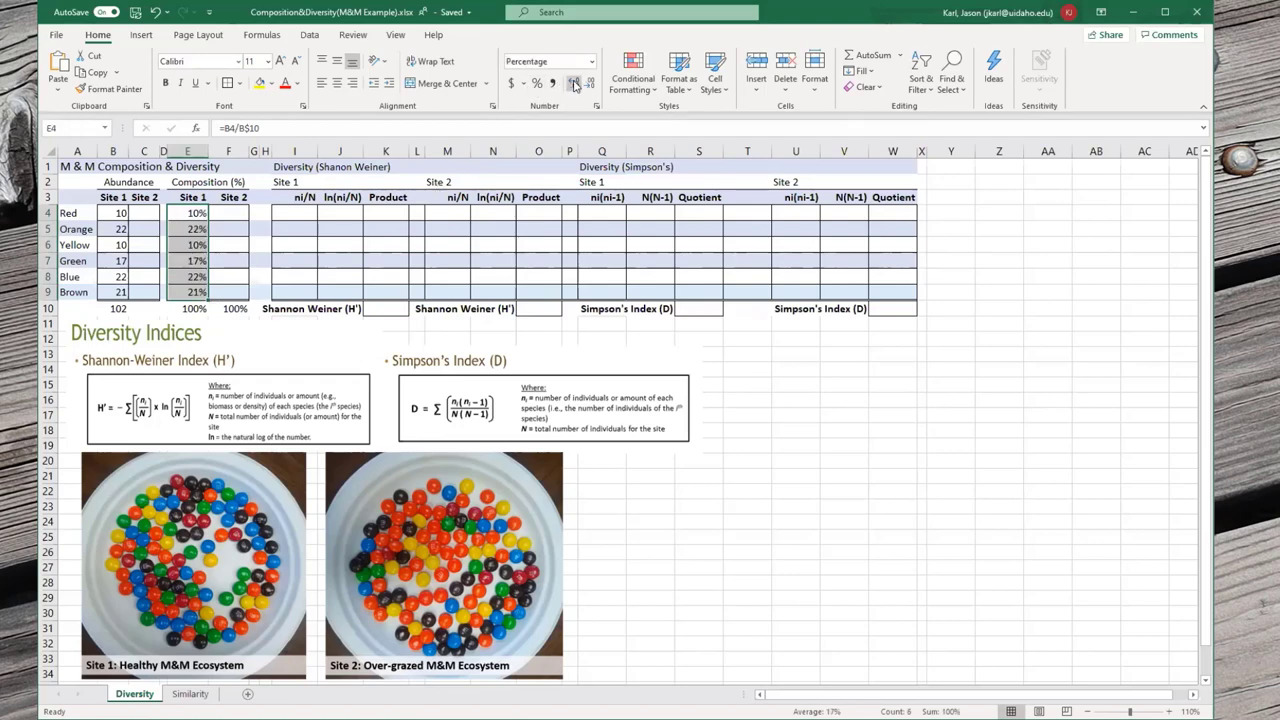
click(573, 84)
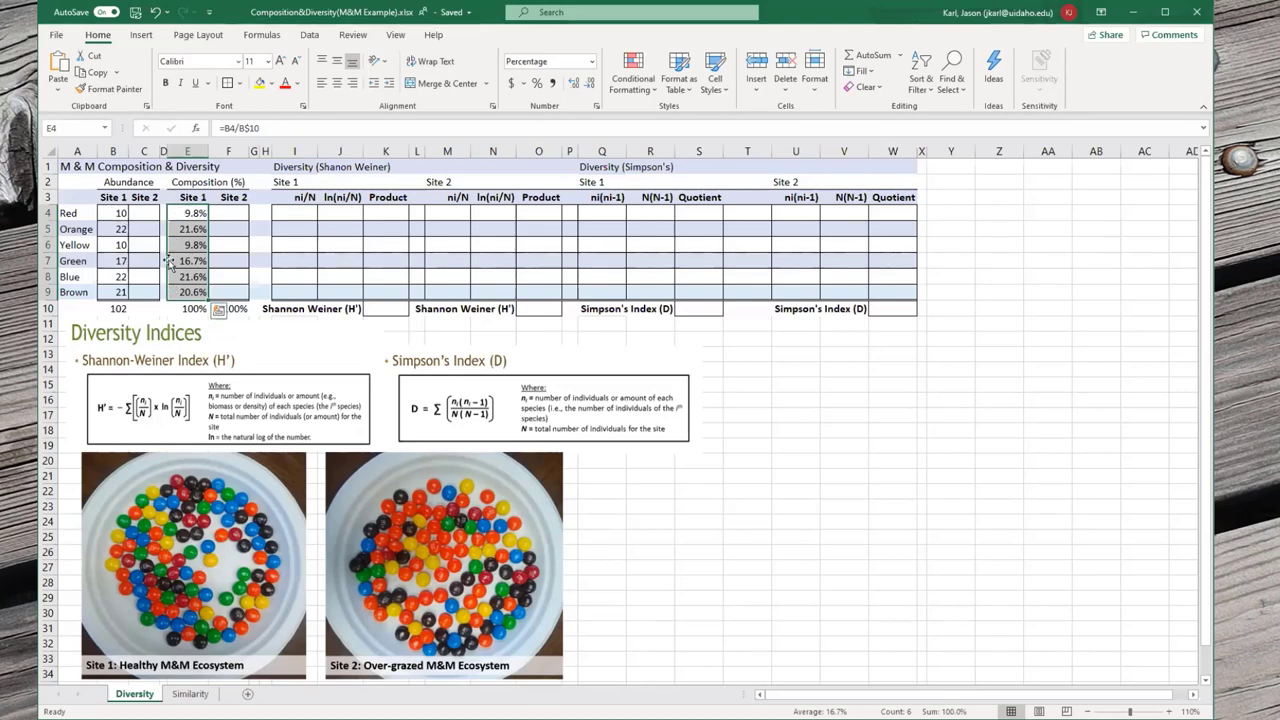
click(142, 211)
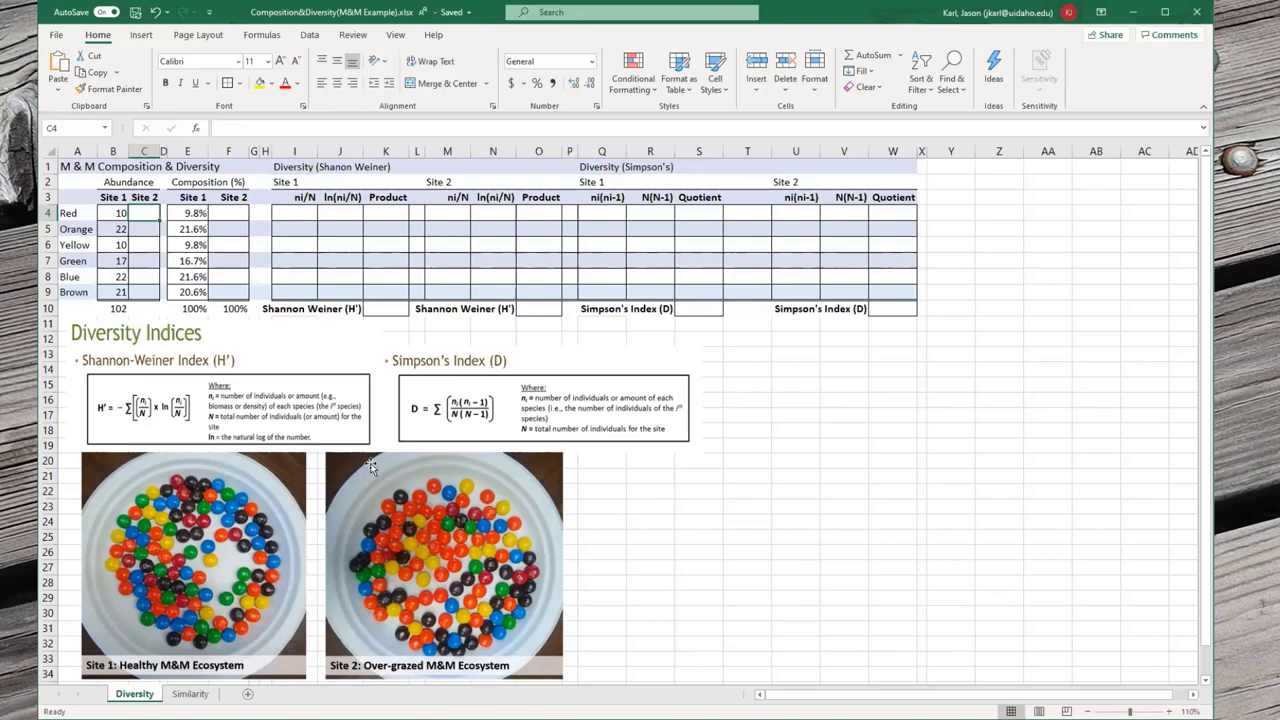
- Enter the Site 2 counts 6, 44, 16, 7, 12, 26 for Red through Brown in C4:C9
text(6)
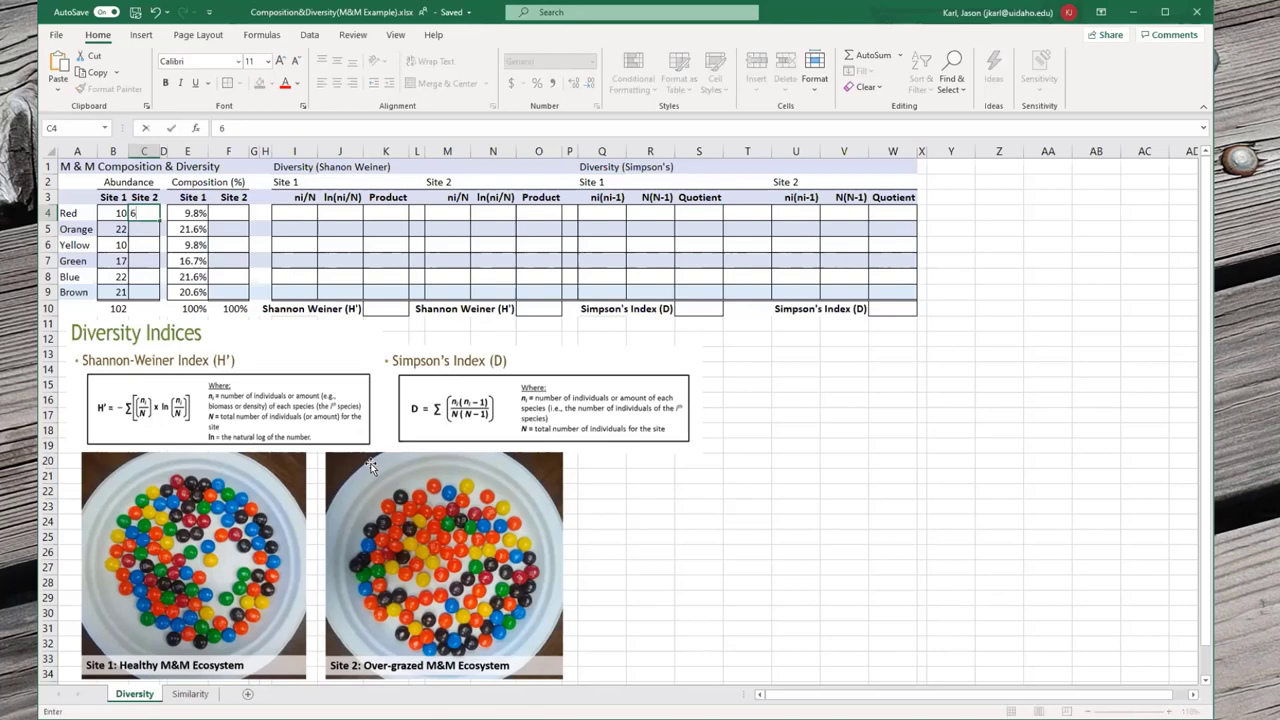
key(Return)
text(44)
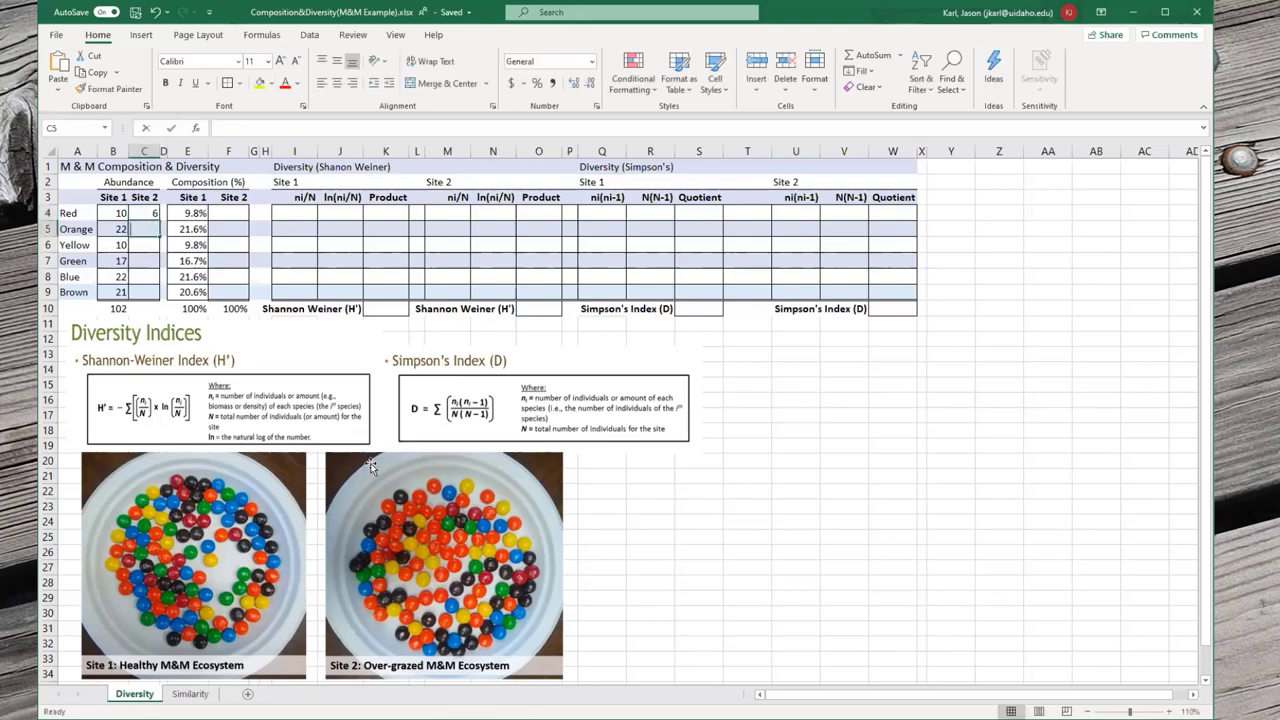
key(Return)
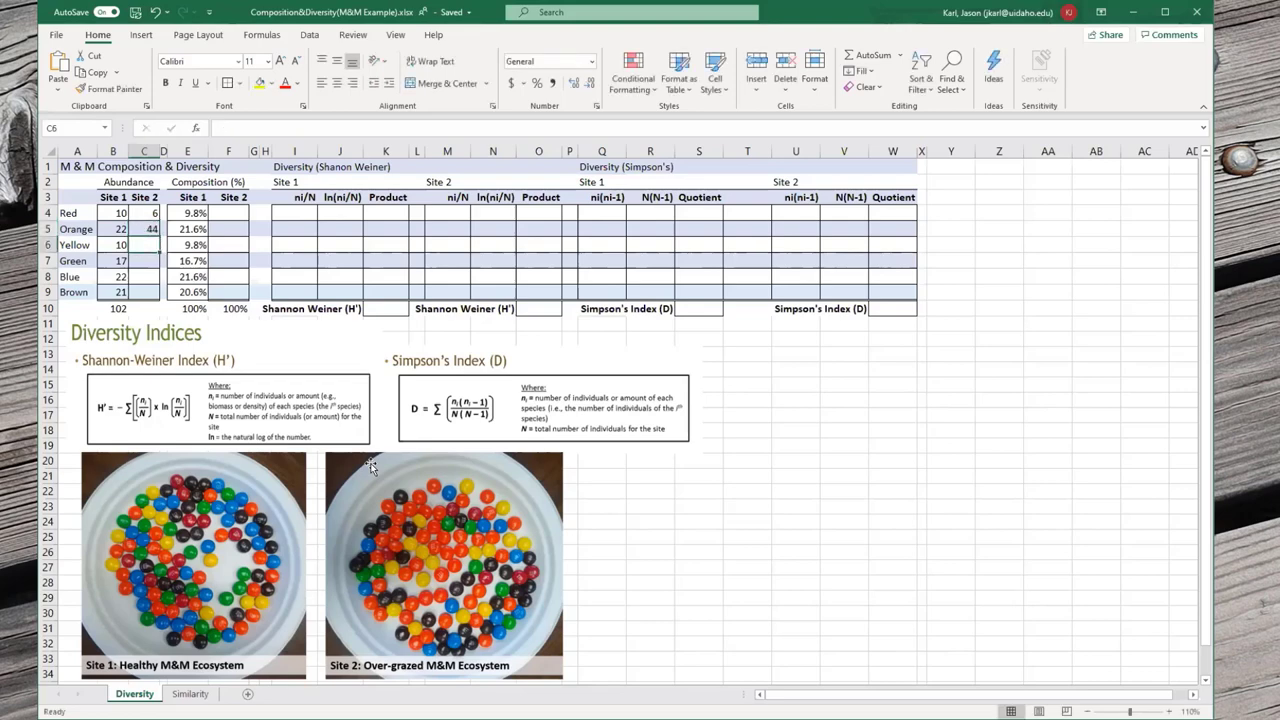
text(16)
key(Return)
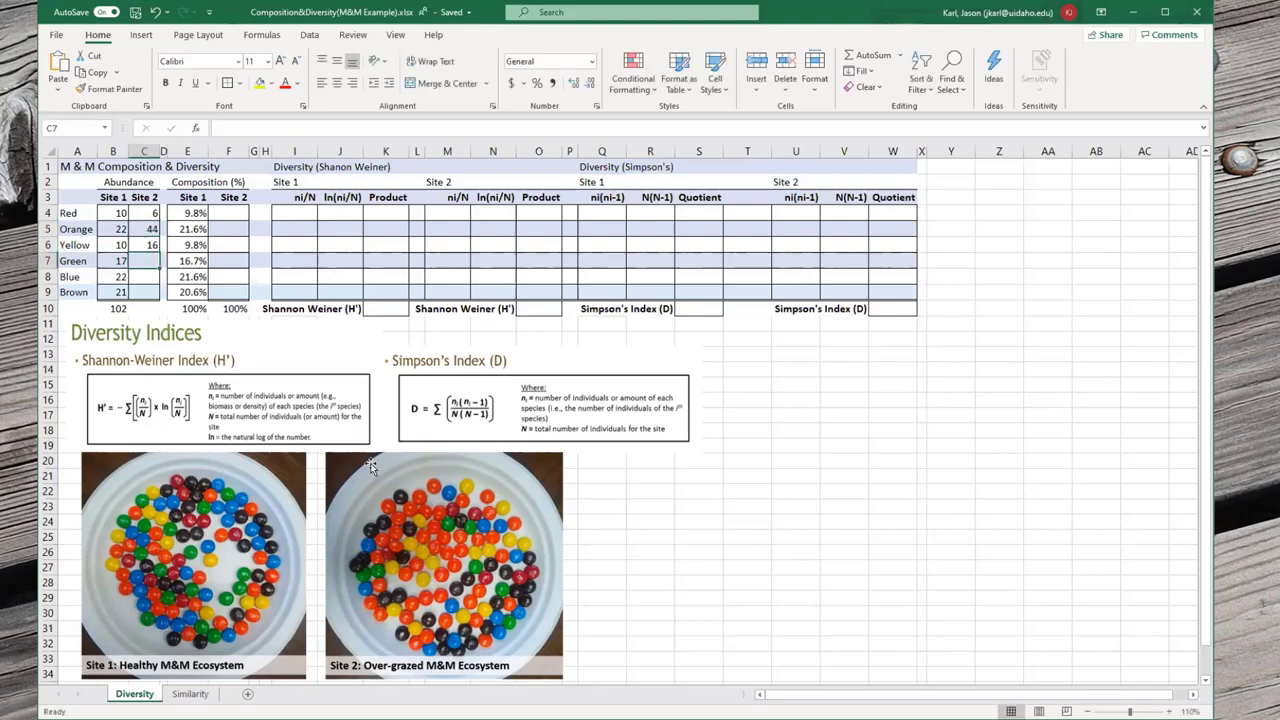
text(7)
key(Return)
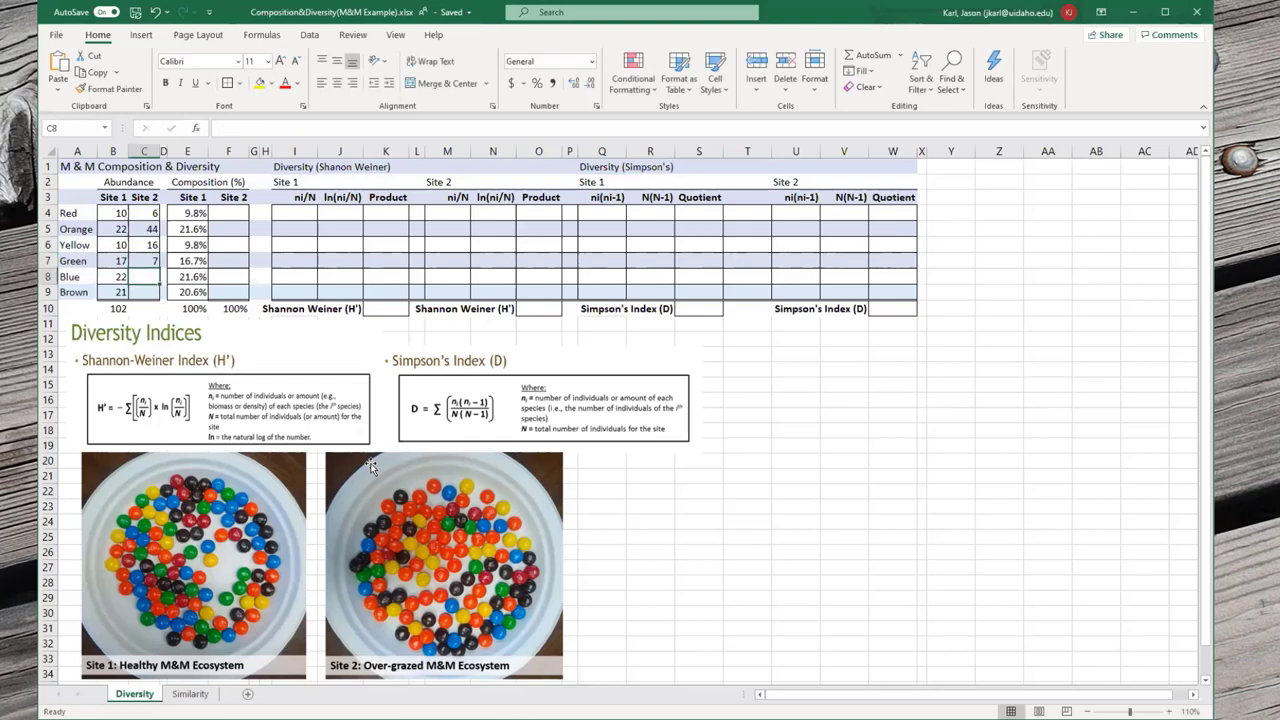
text(12)
key(Return)
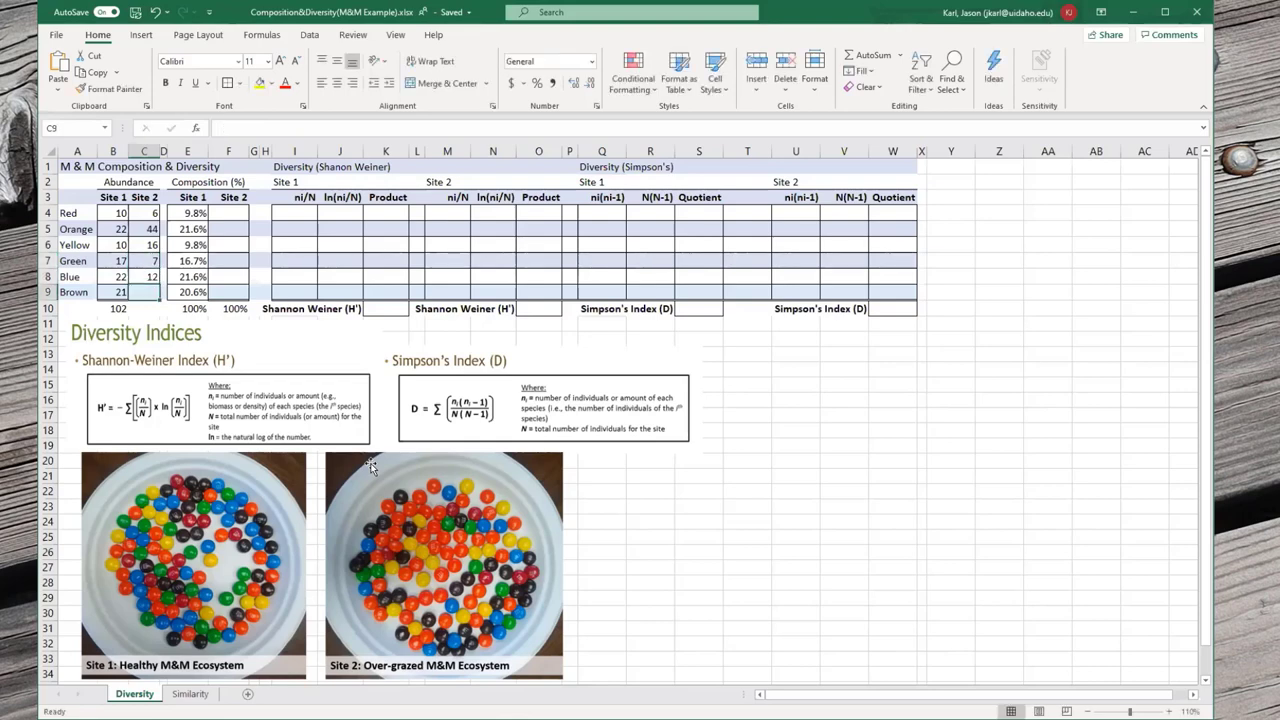
text(26)
key(Return)
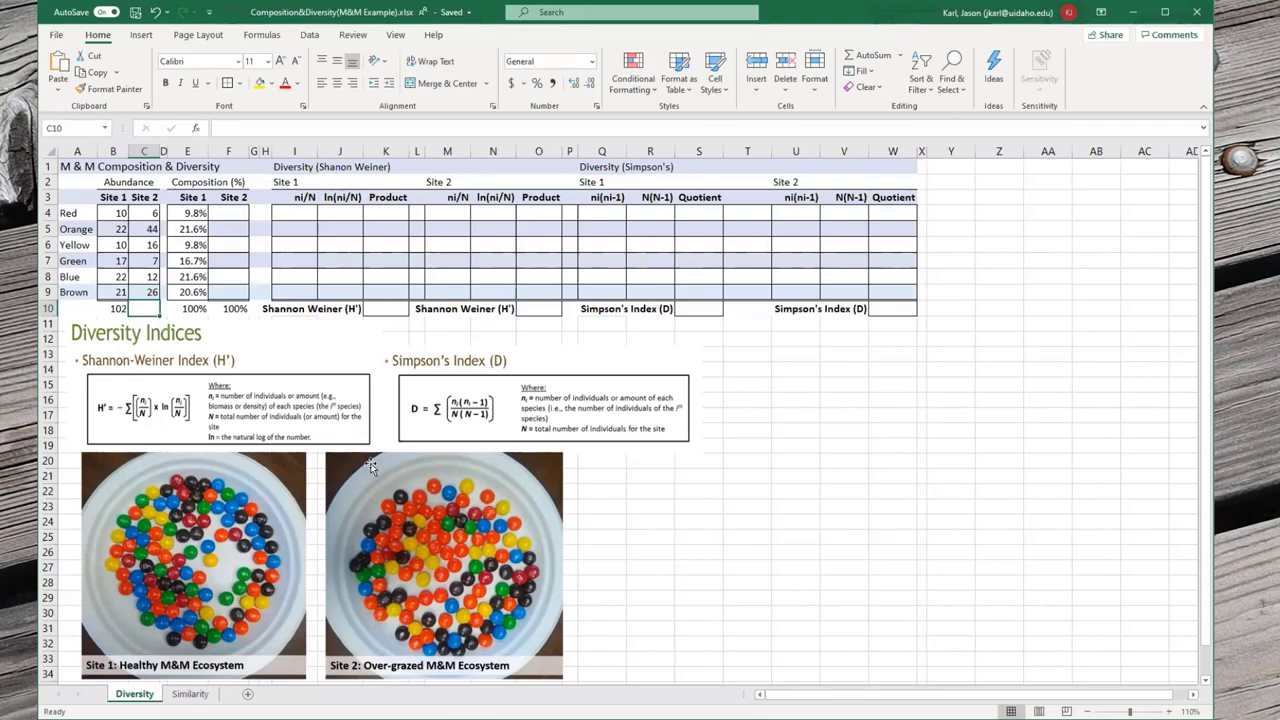
- Copy the B10 sum formula into C10 for the Site 2 total of 111
key(Left)
key(ctrl+c)
key(Right)
key(ctrl+v)
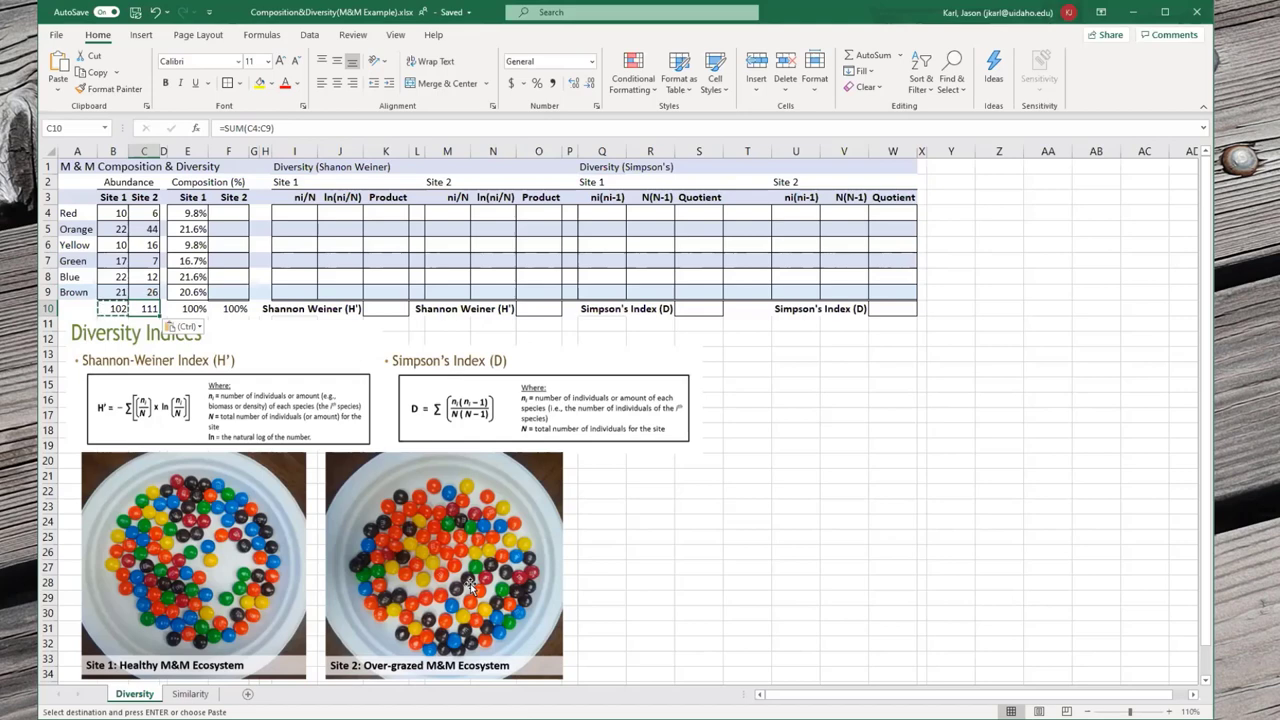
- Fill F4:F9 with =C4/C$10 and format as one-decimal percentages, 5.4% to 39.6%
click(237, 213)
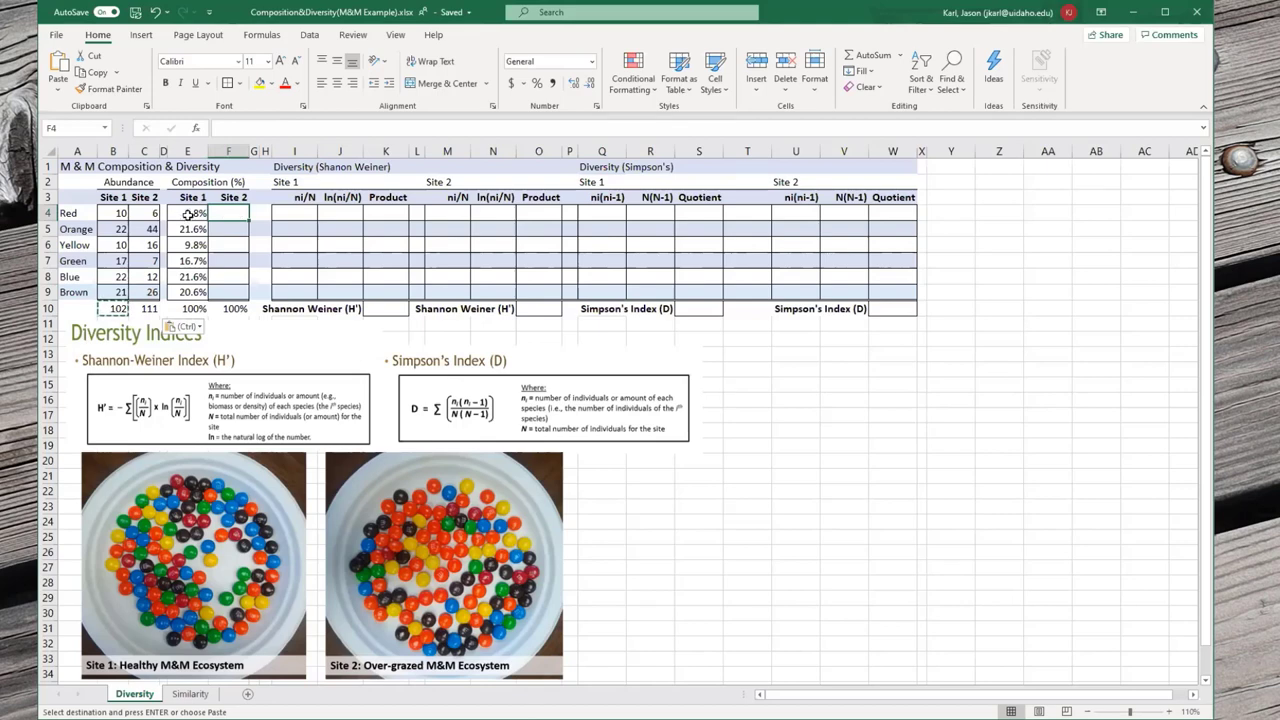
text(=)
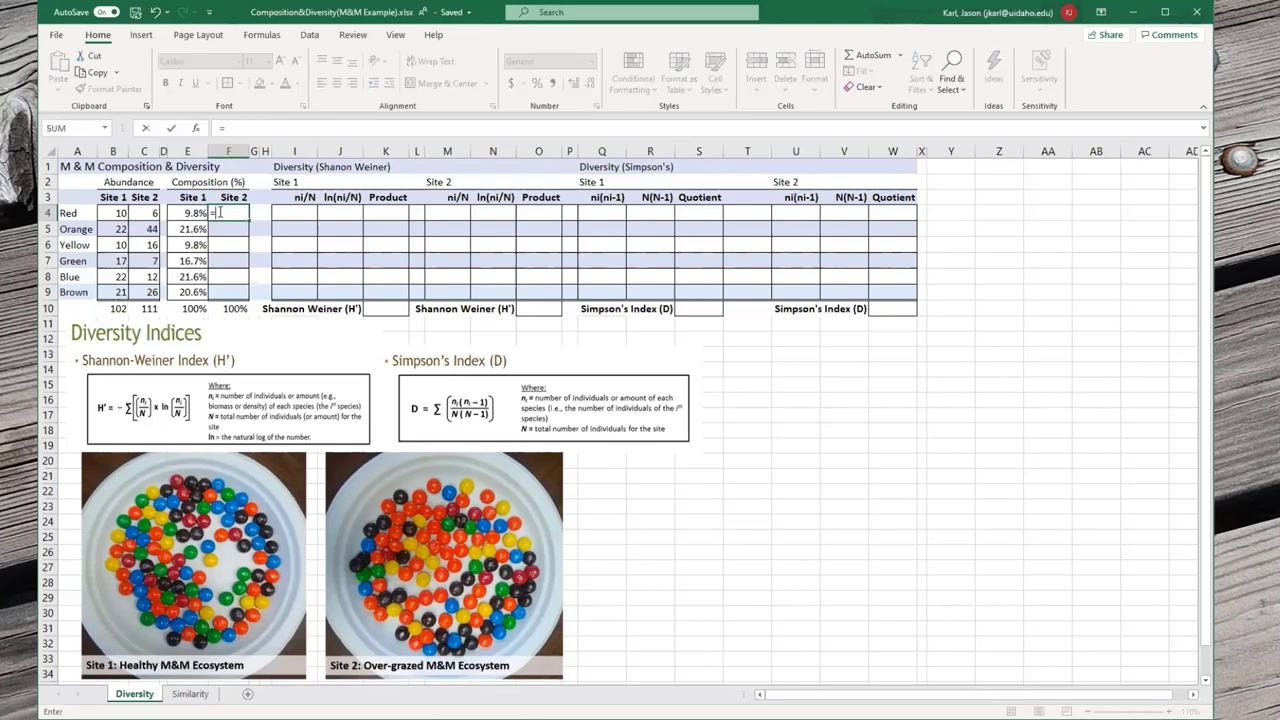
click(143, 213)
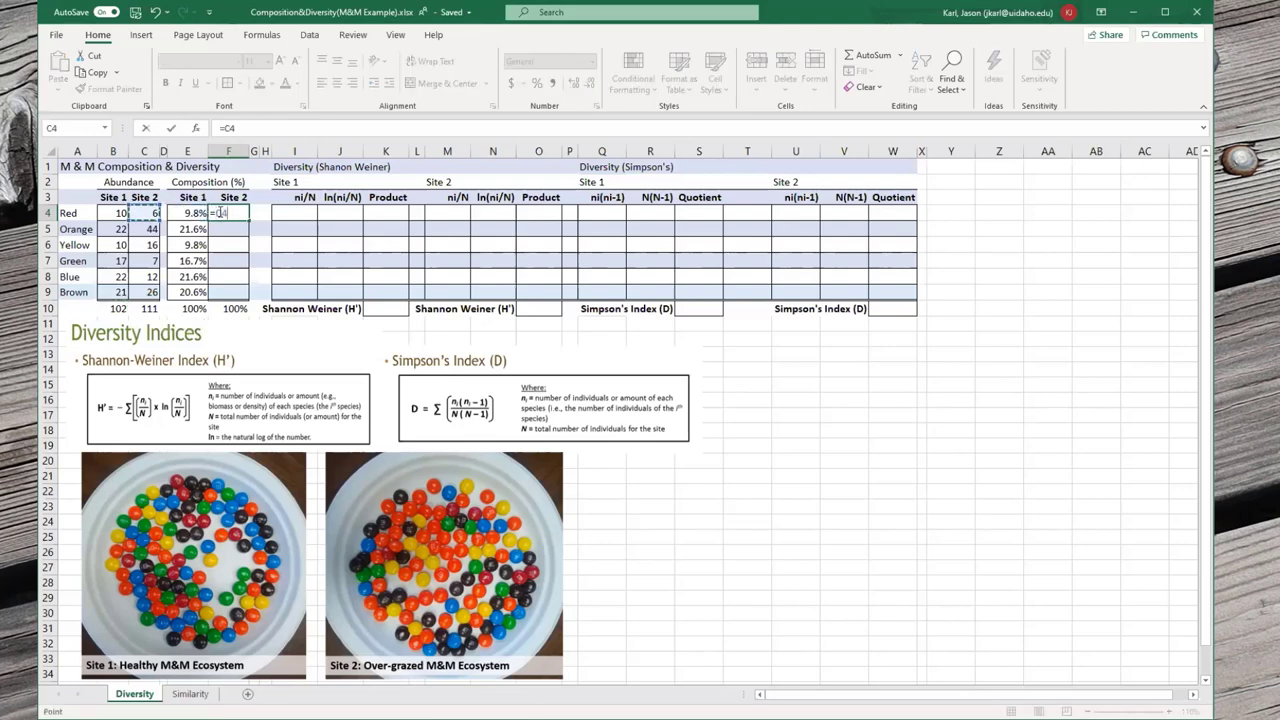
text(/C$10)
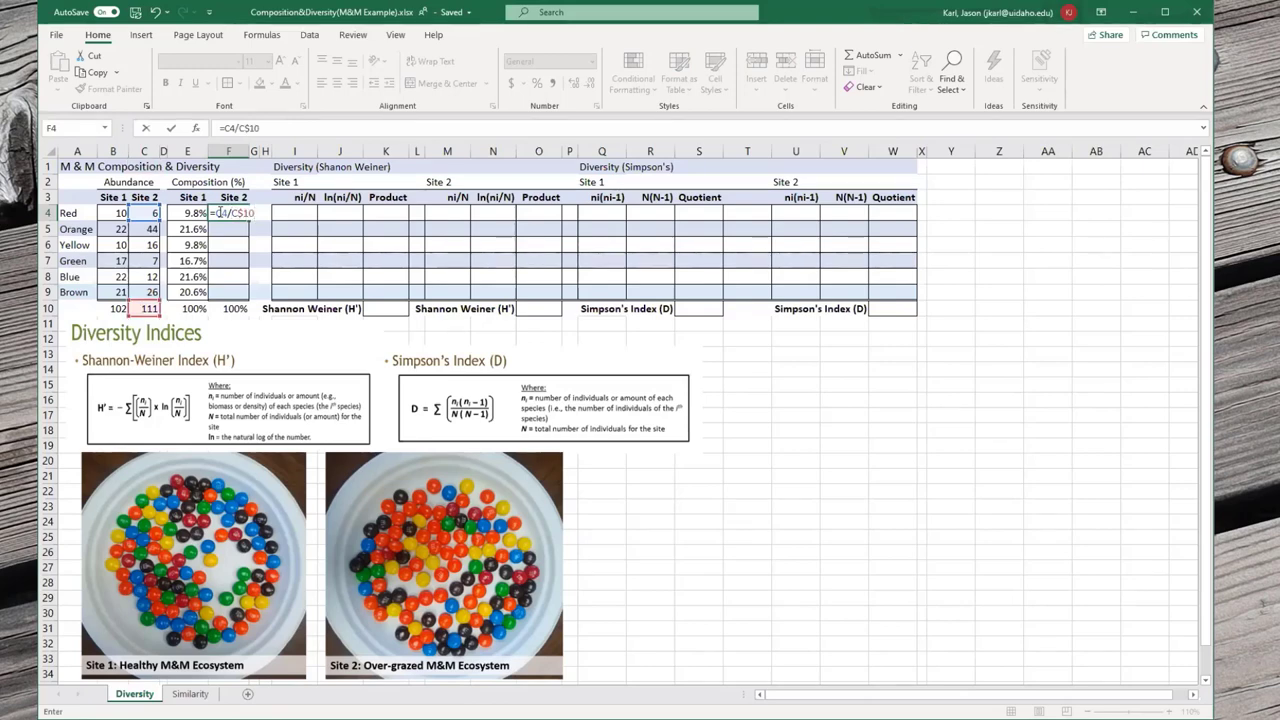
key(ctrl+Return)
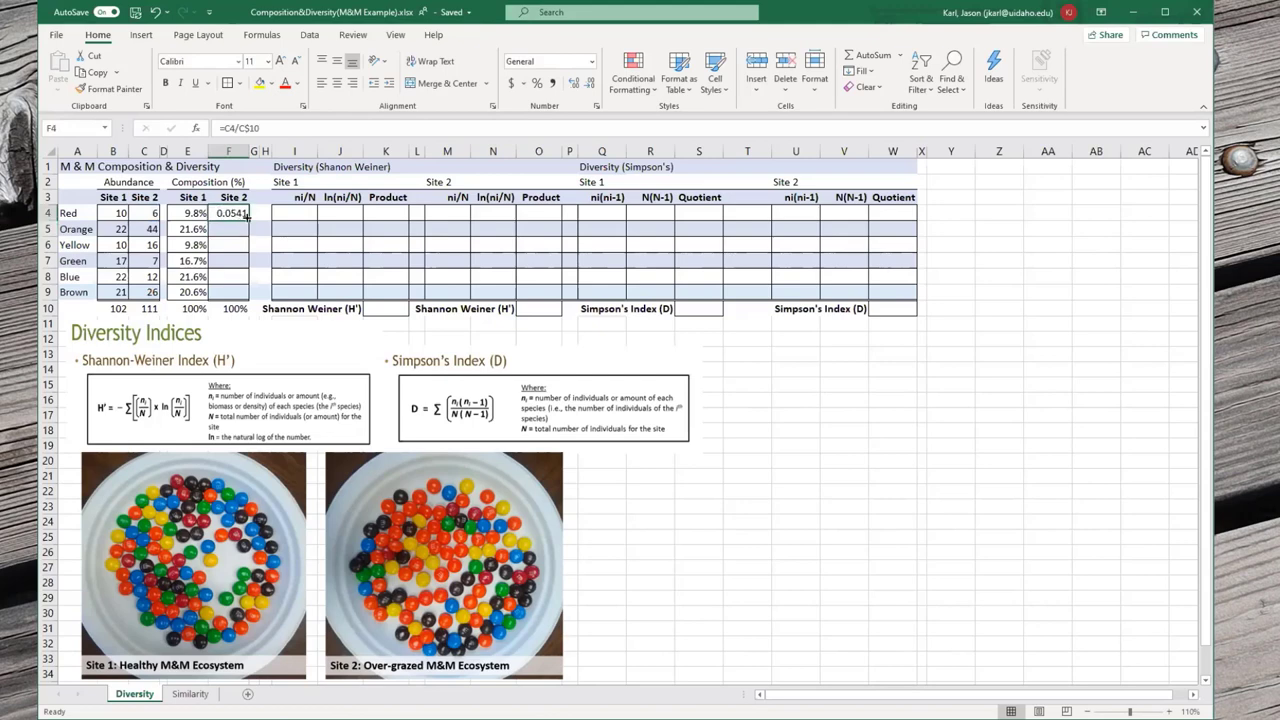
drag(246, 217, 242, 298)
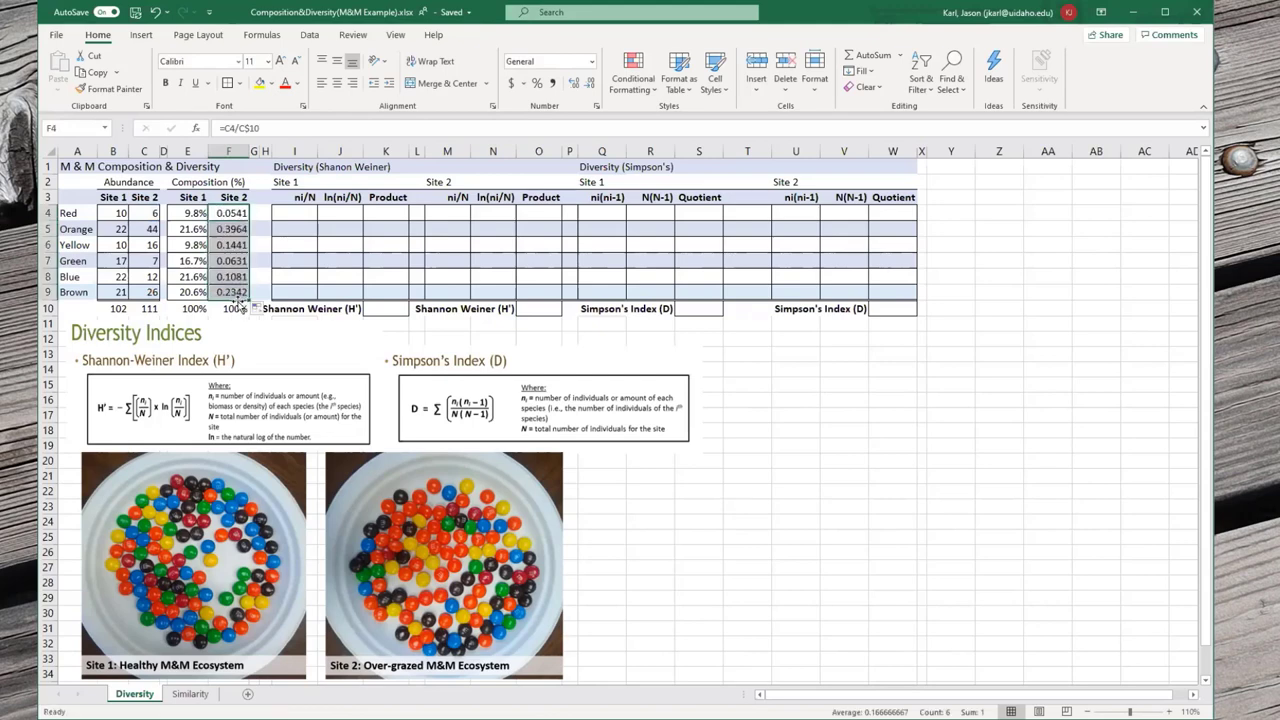
click(537, 83)
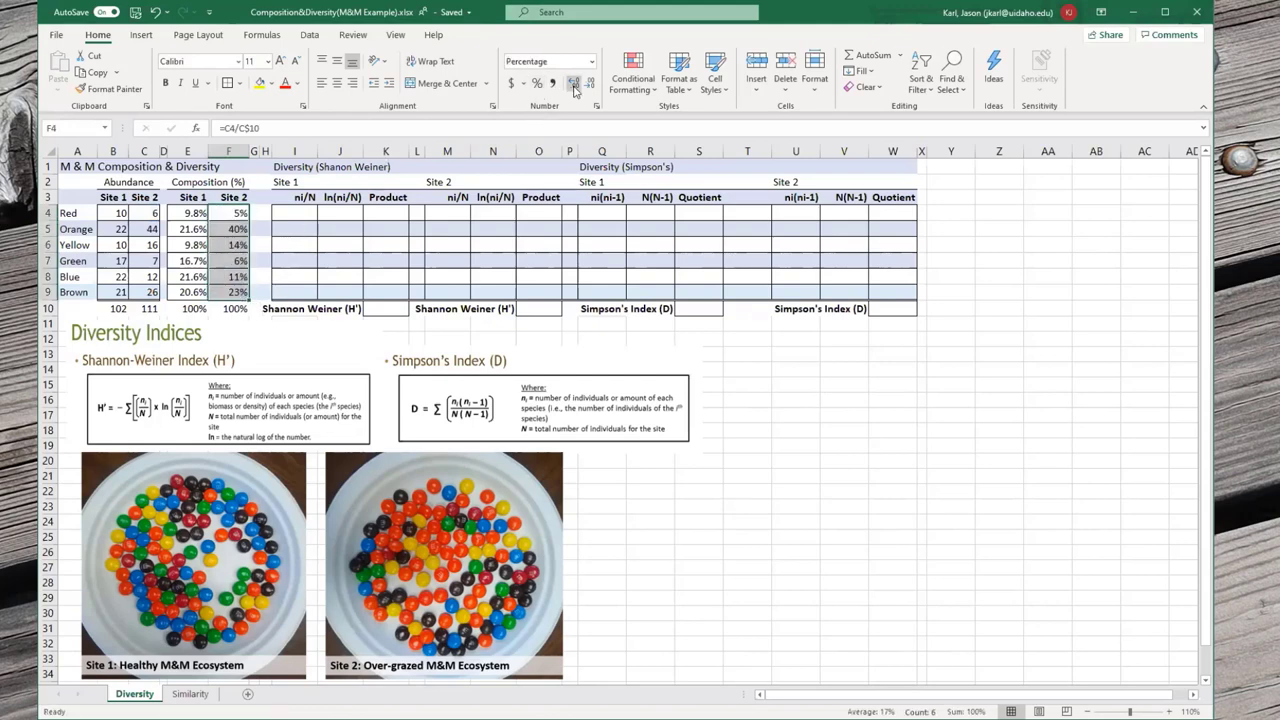
click(575, 87)
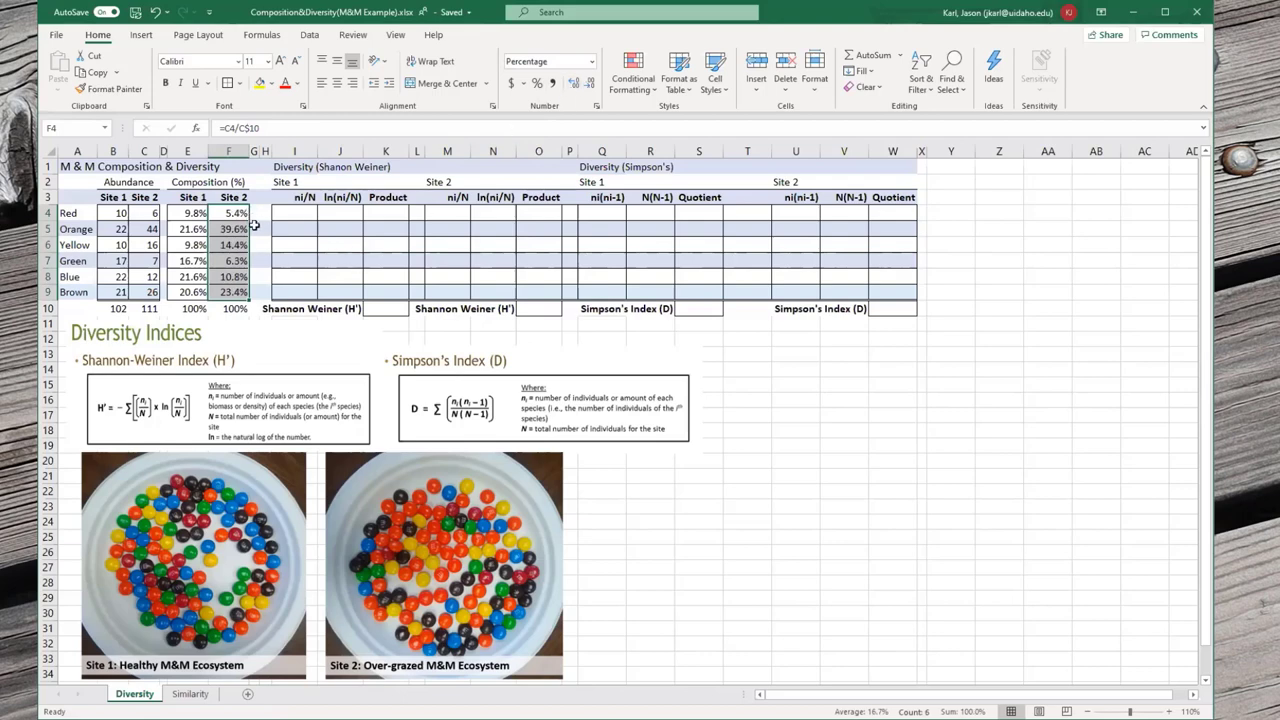
click(256, 228)
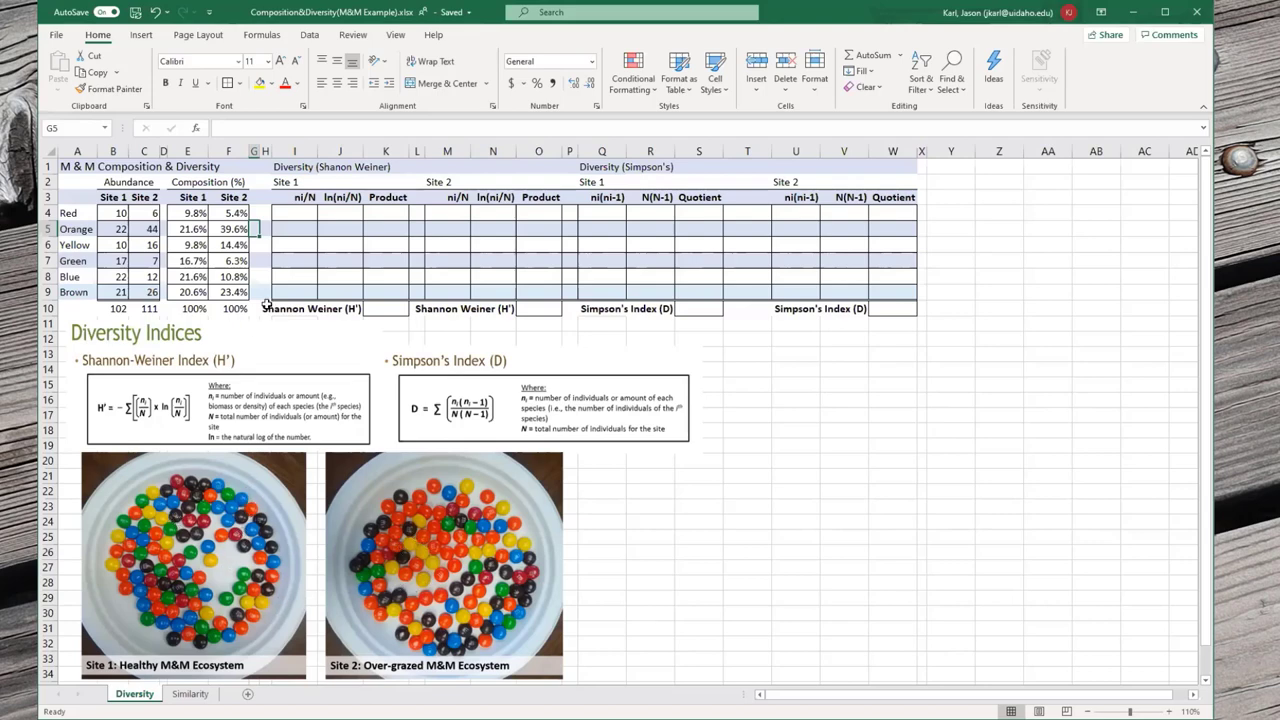
click(250, 422)
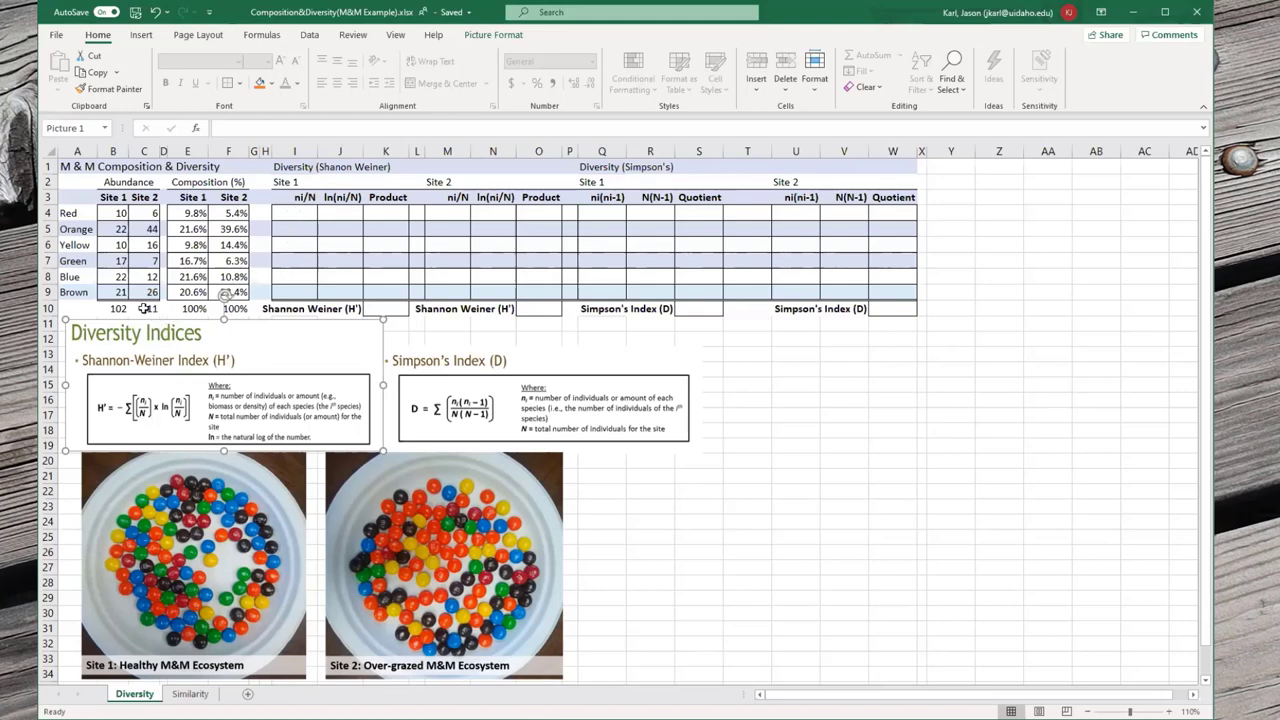
click(293, 213)
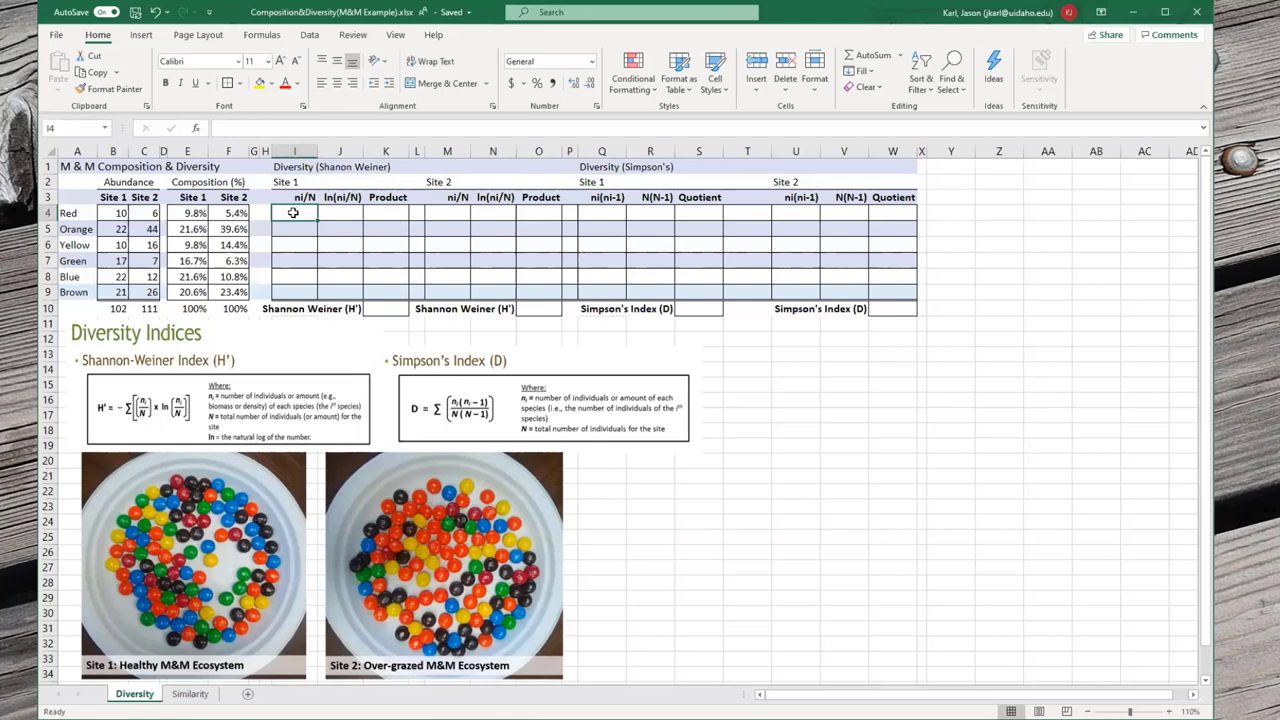
- Fill I4:I9 with =B4/B$10 for the Site 1 ni/N proportions, 0.09804 to 0.21569
text(=)
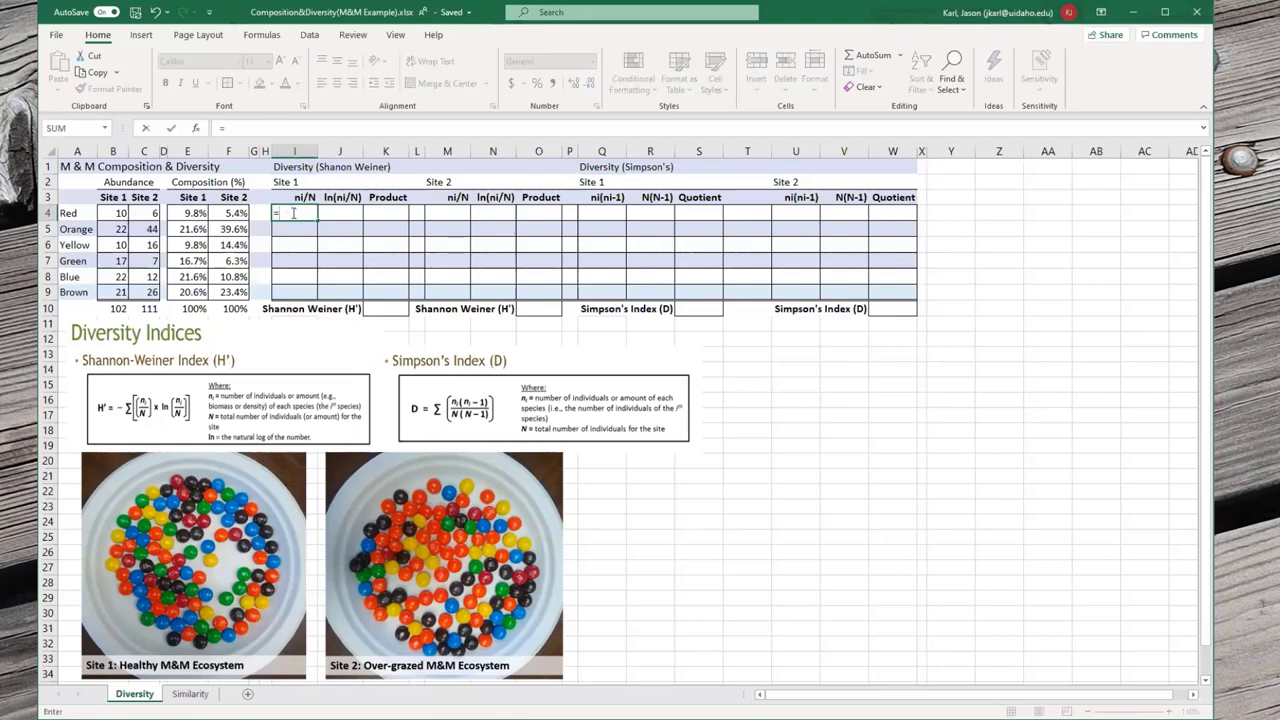
click(117, 213)
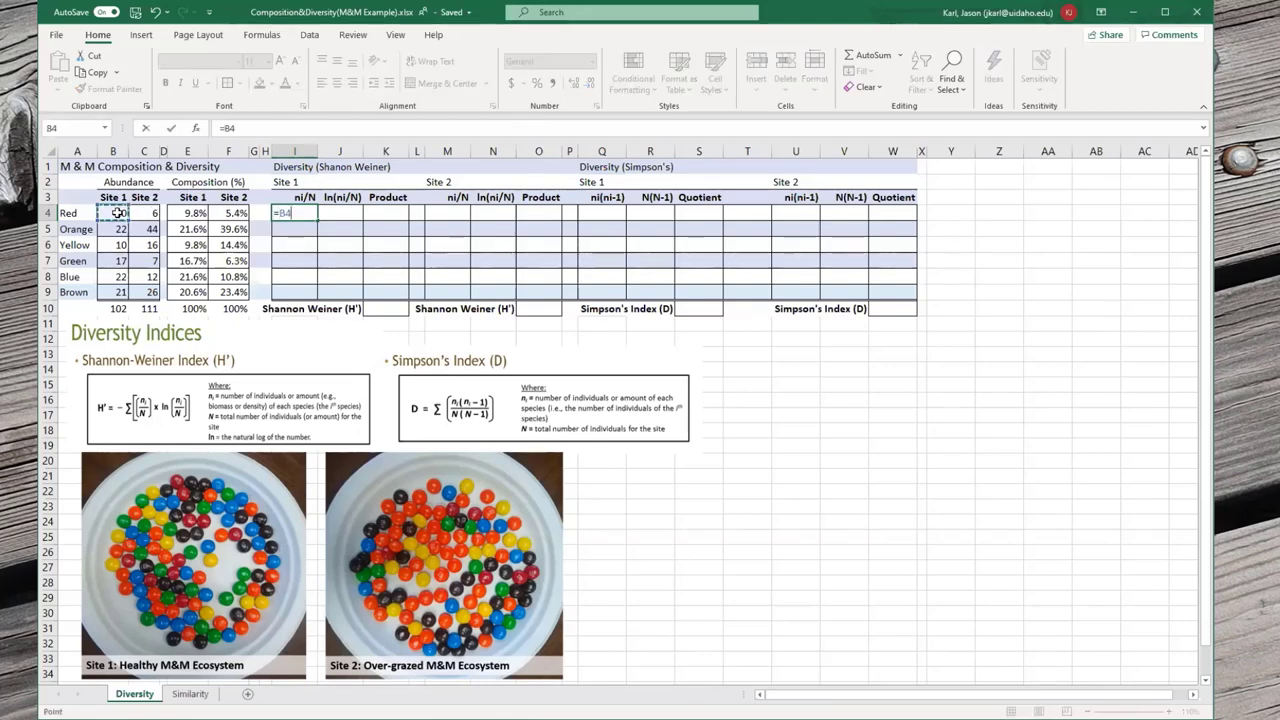
text(/)
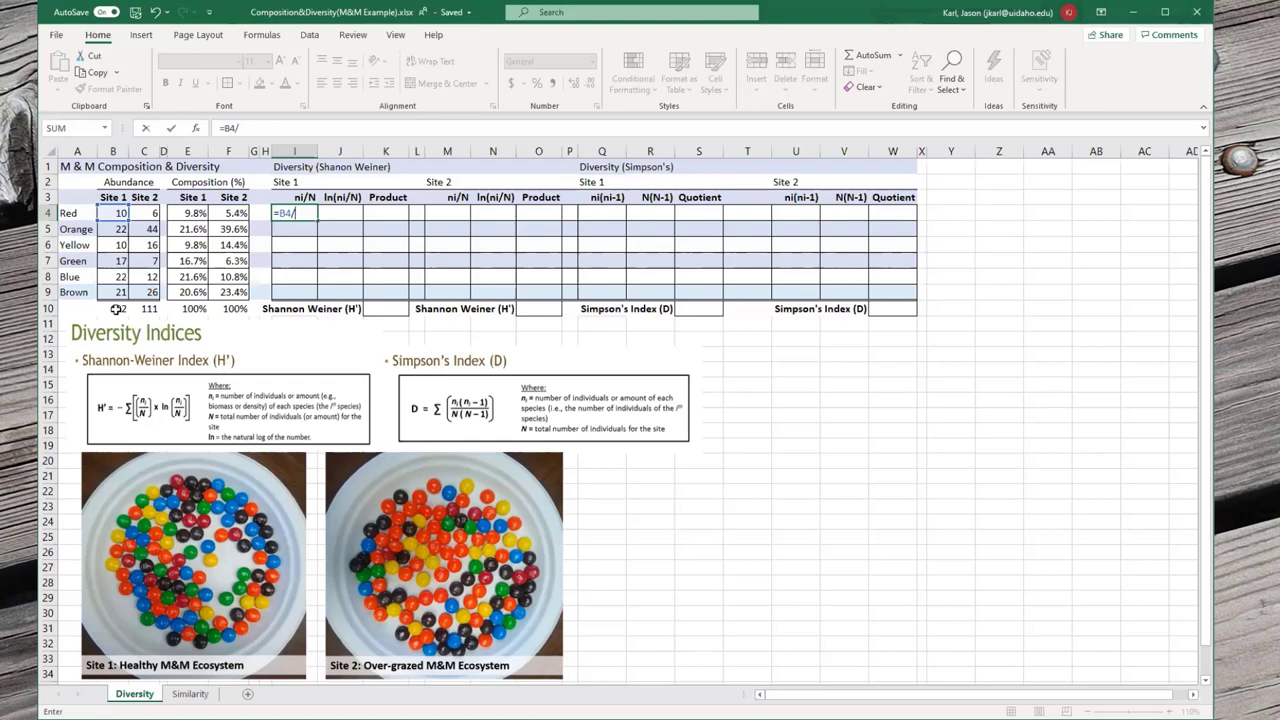
text(B$10)
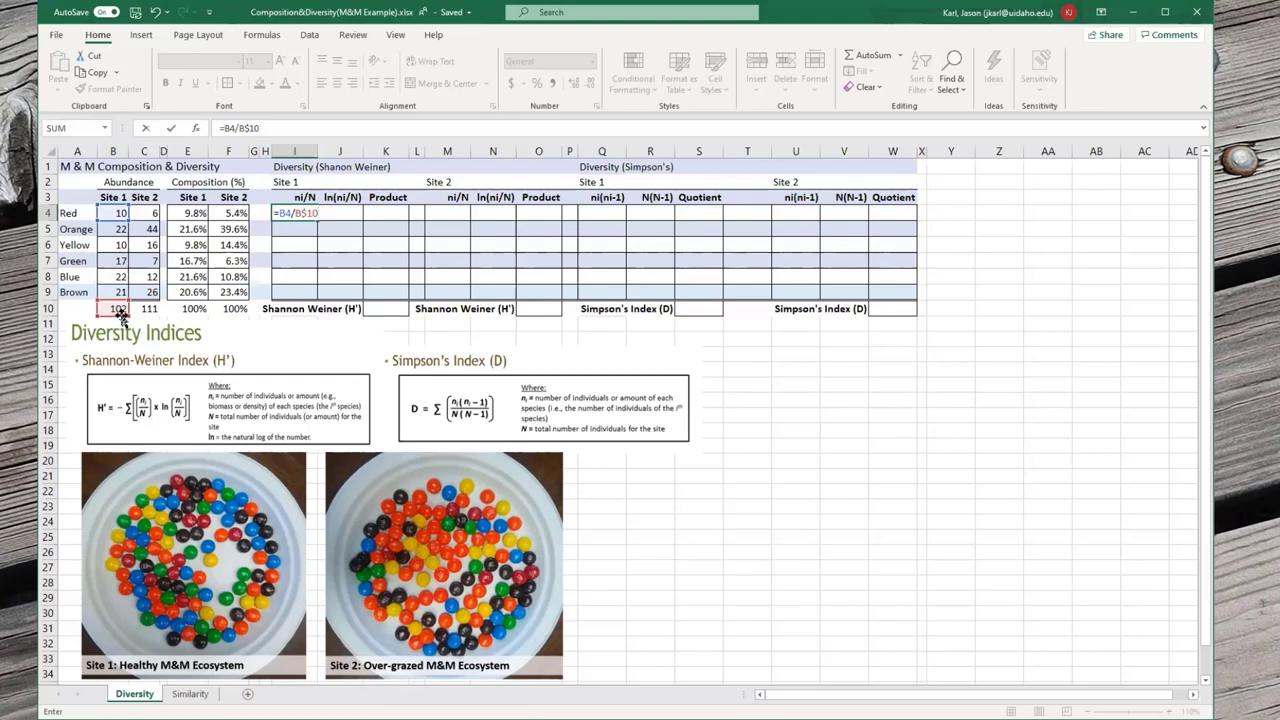
key(Return)
click(296, 213)
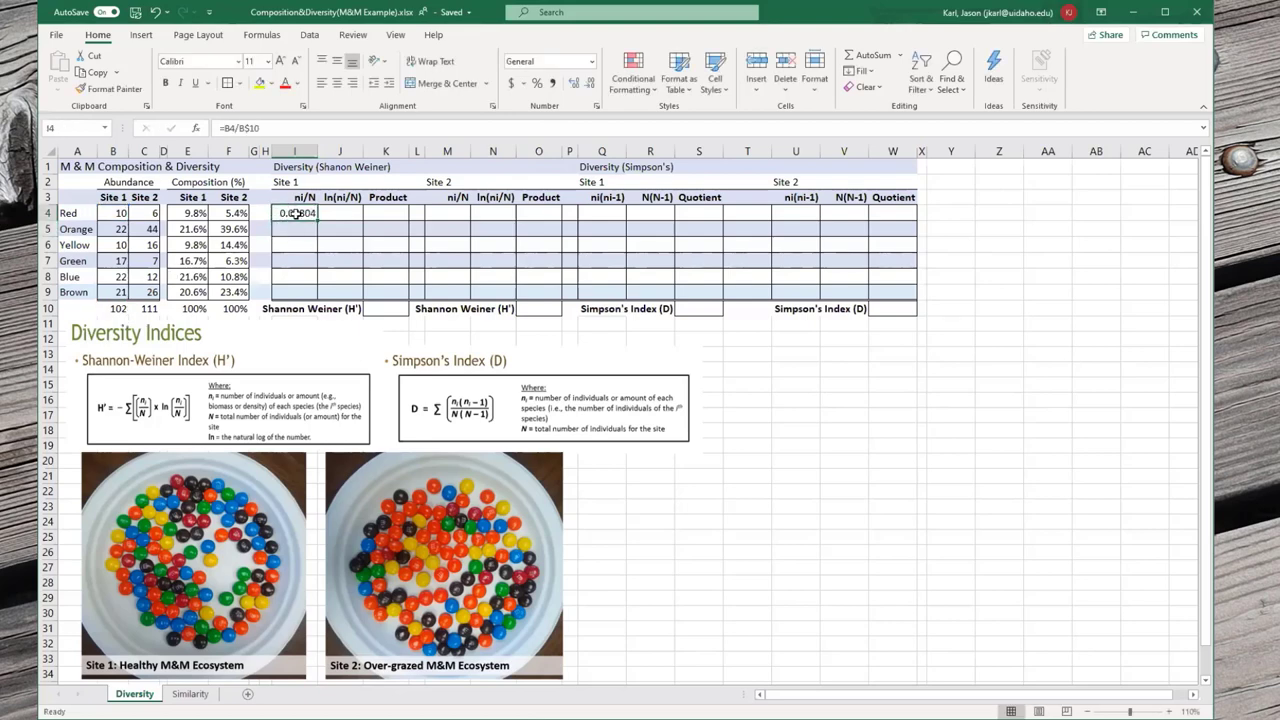
drag(317, 219, 305, 298)
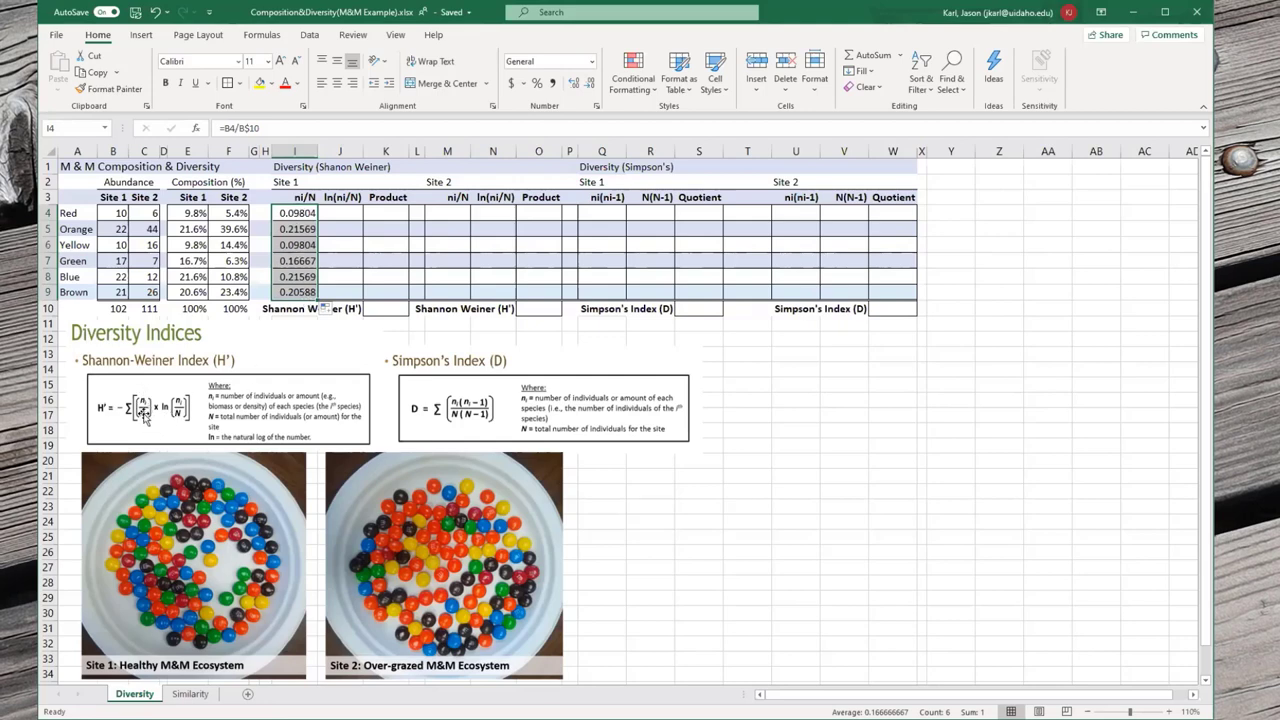
click(345, 214)
text(=)
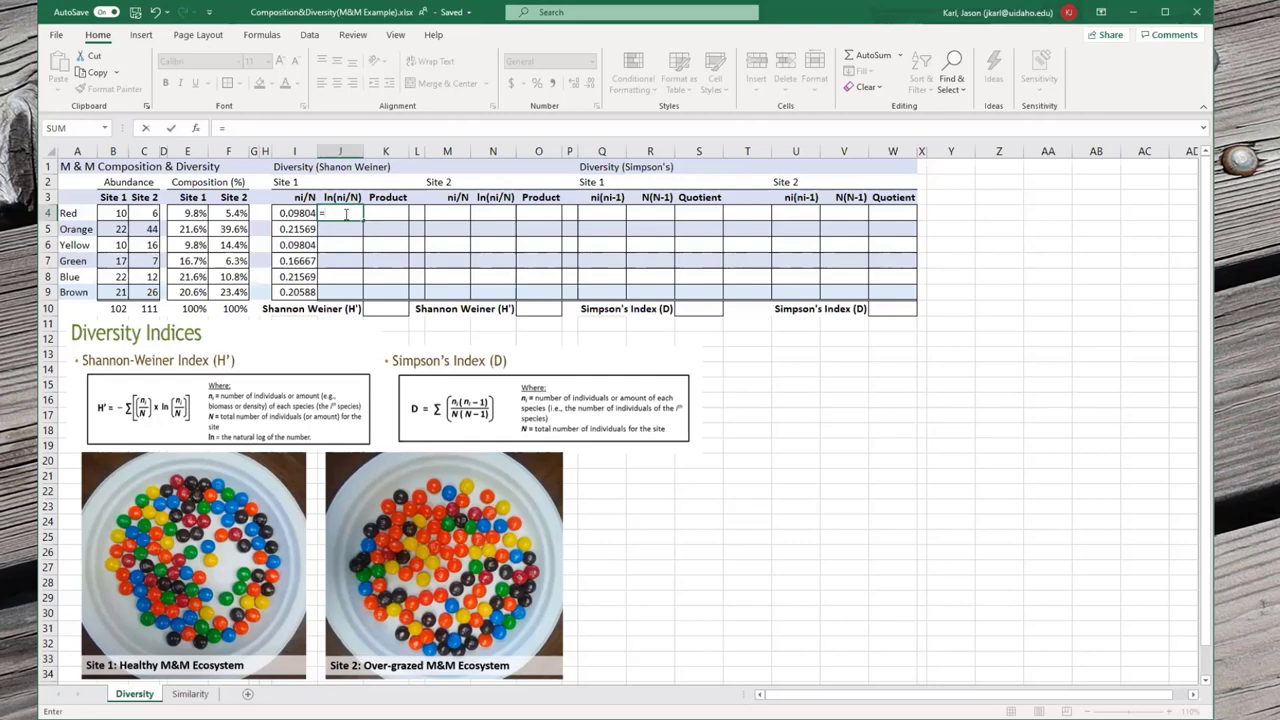
- Fill J4:J9 with =LN(I4) for the natural logs, -2.32239 to -1.53393
text(ln()
key(Left)
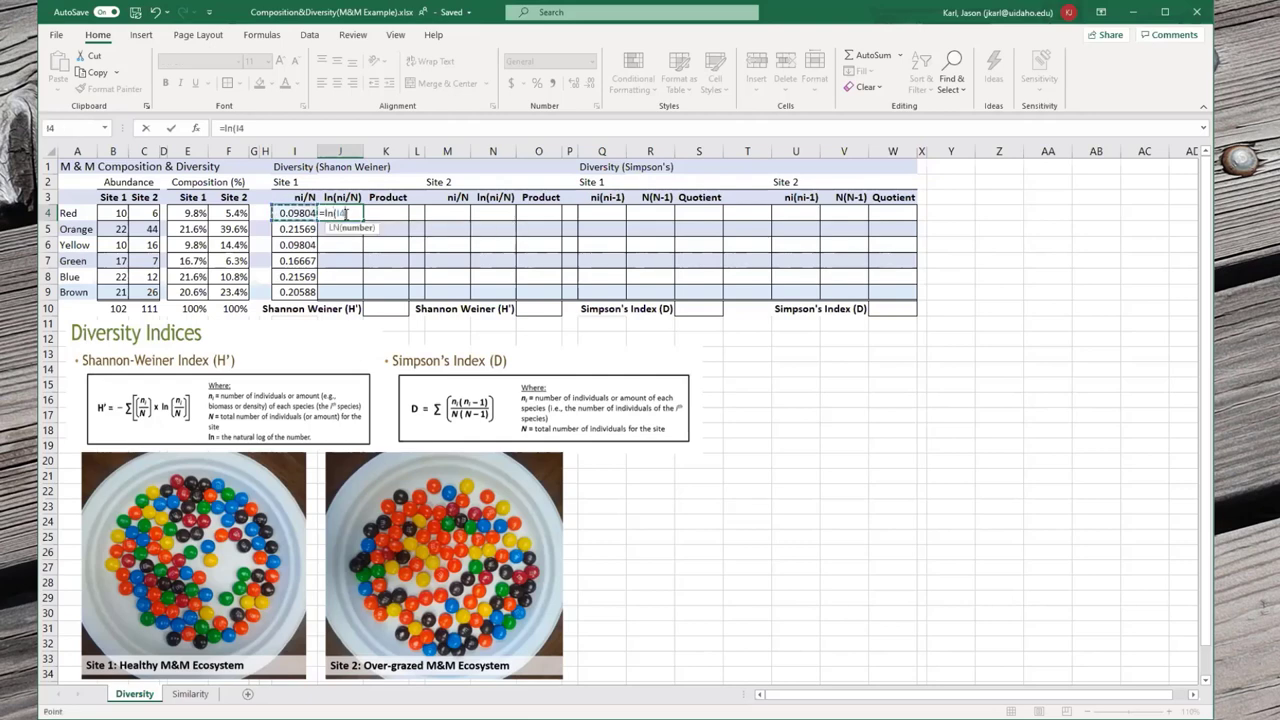
text())
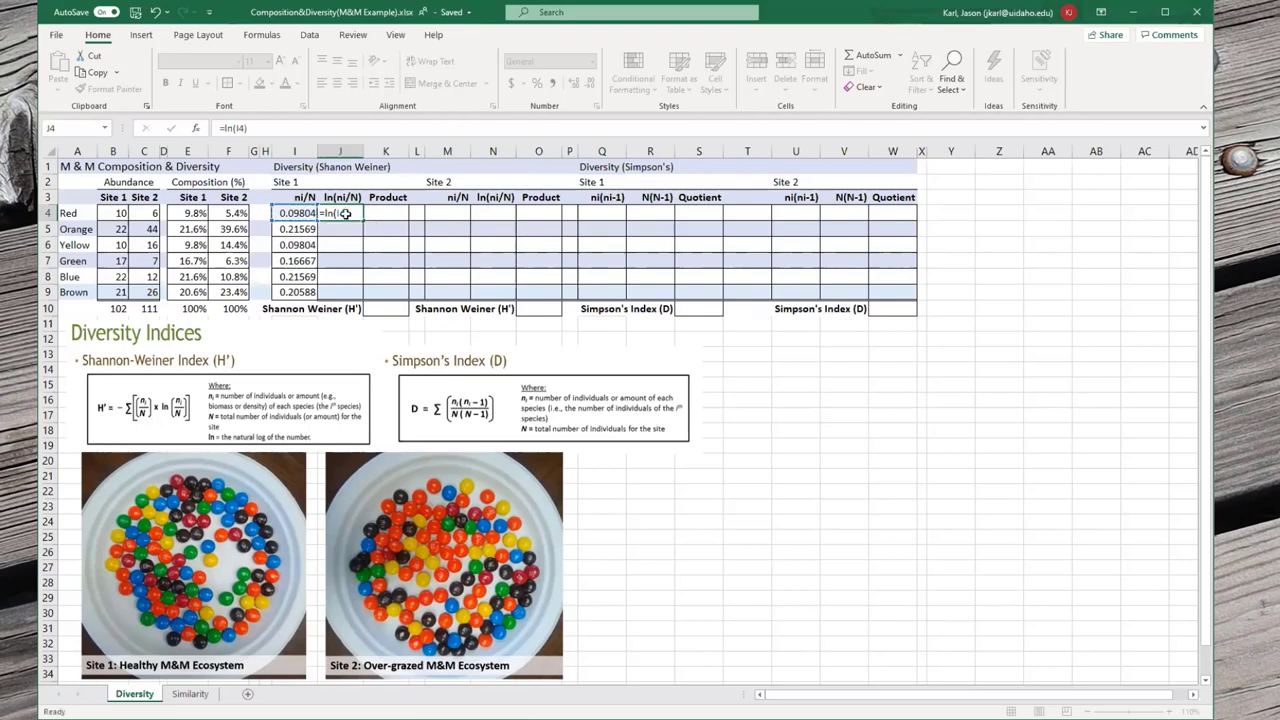
key(ctrl+Return)
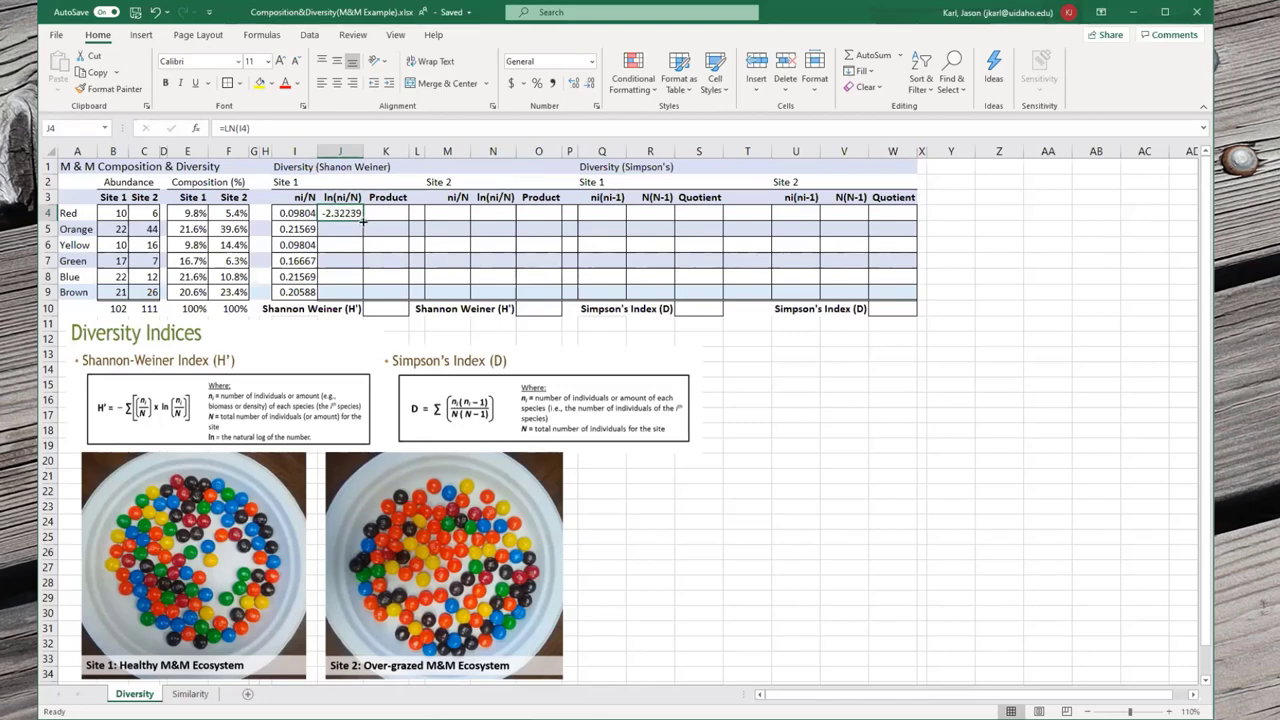
drag(363, 221, 353, 300)
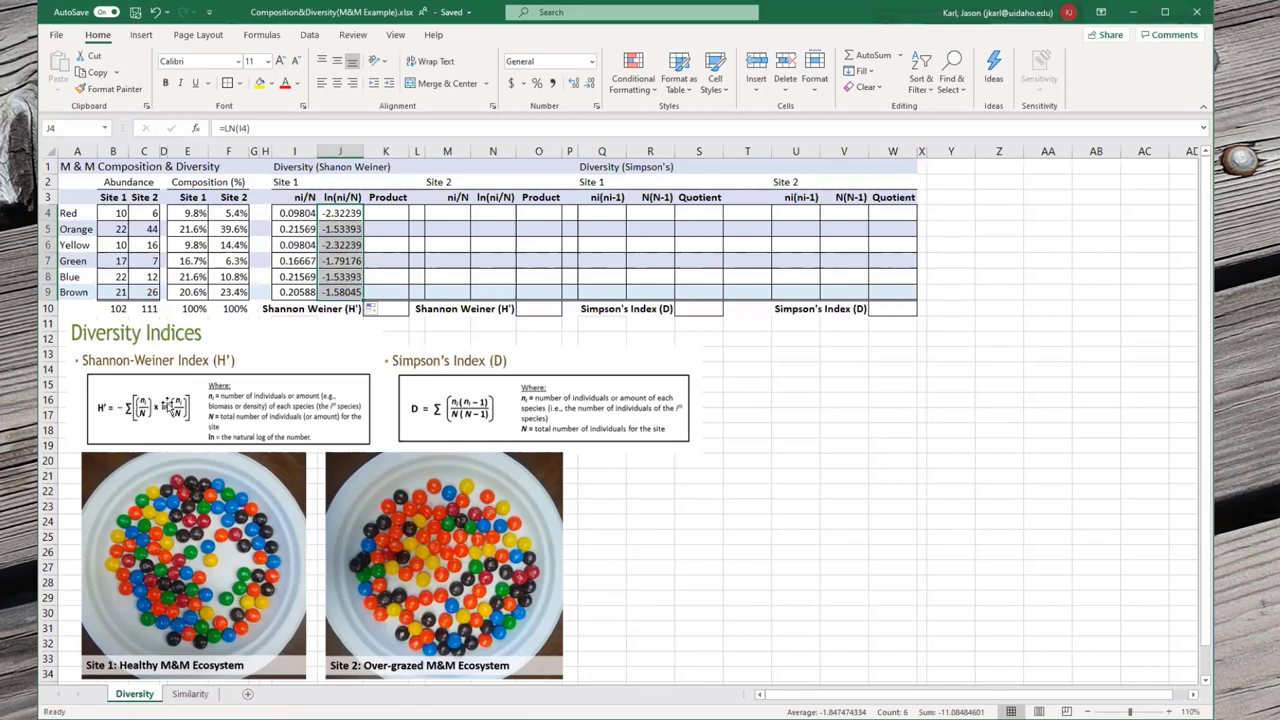
click(388, 212)
- Fill K4:K9 with =I4*J4, starting at -0.22769 for Red
text(=)
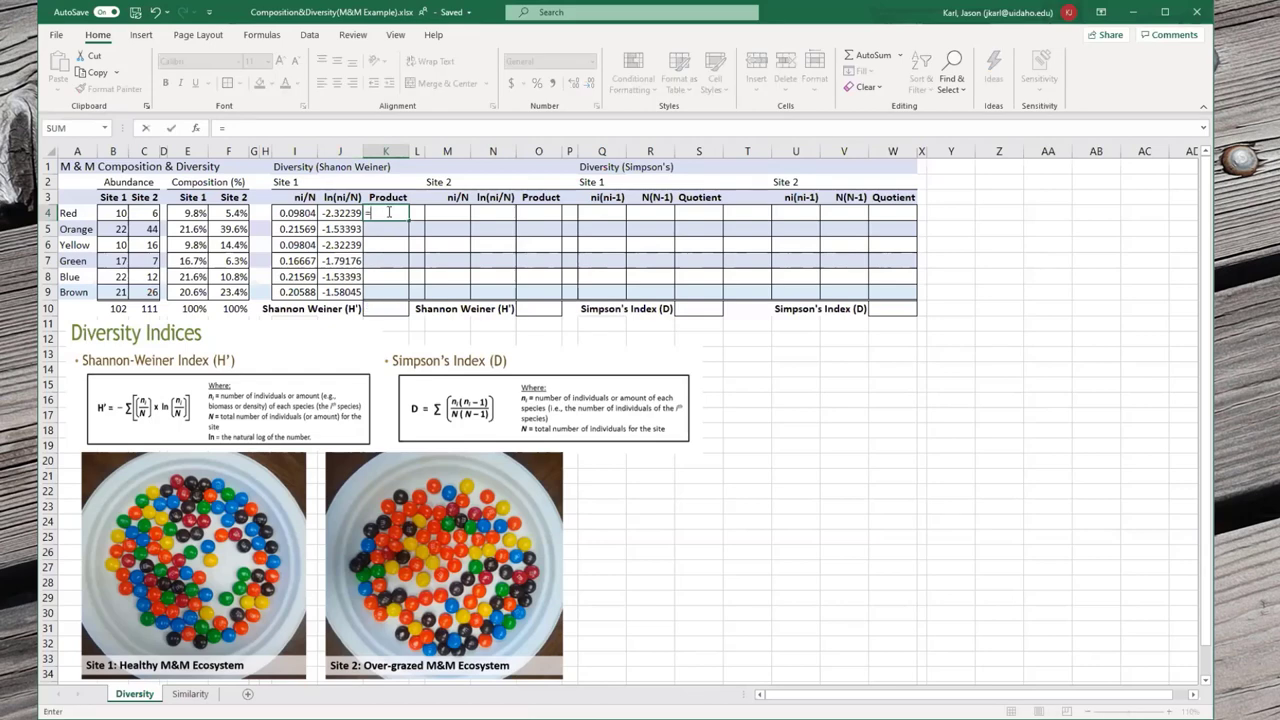
key(Left)
key(Left)
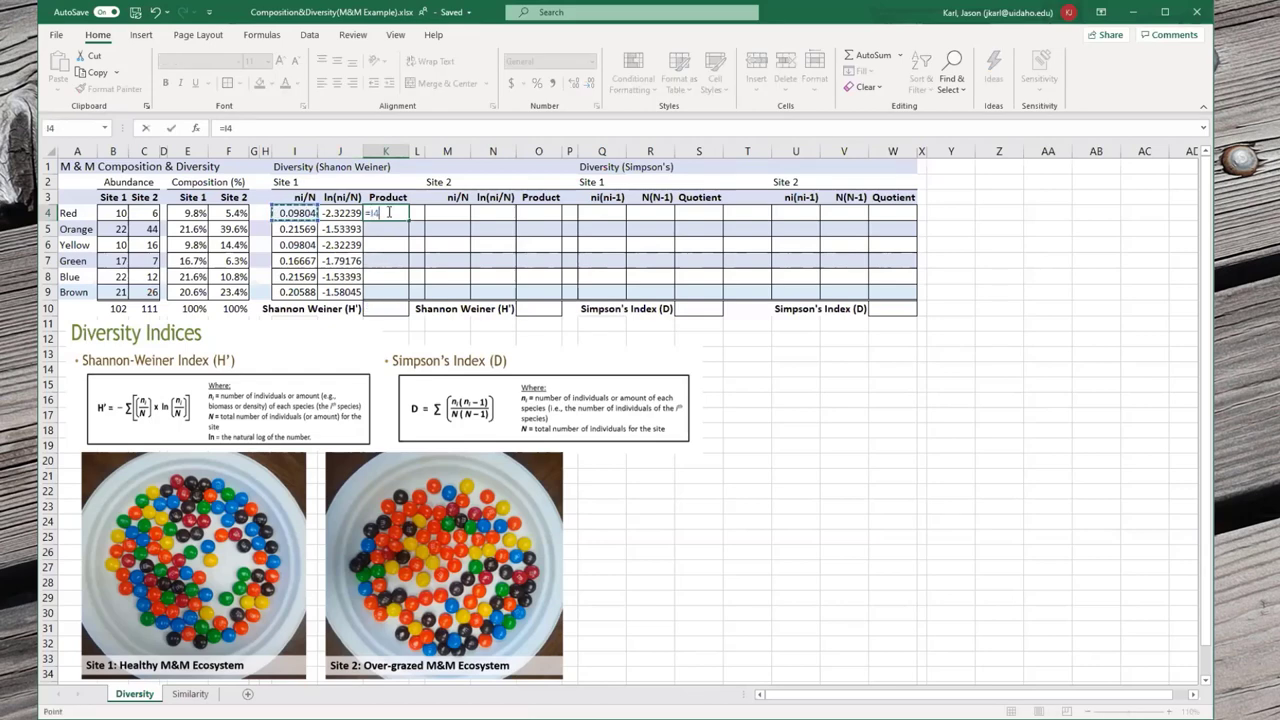
text(*)
key(Left)
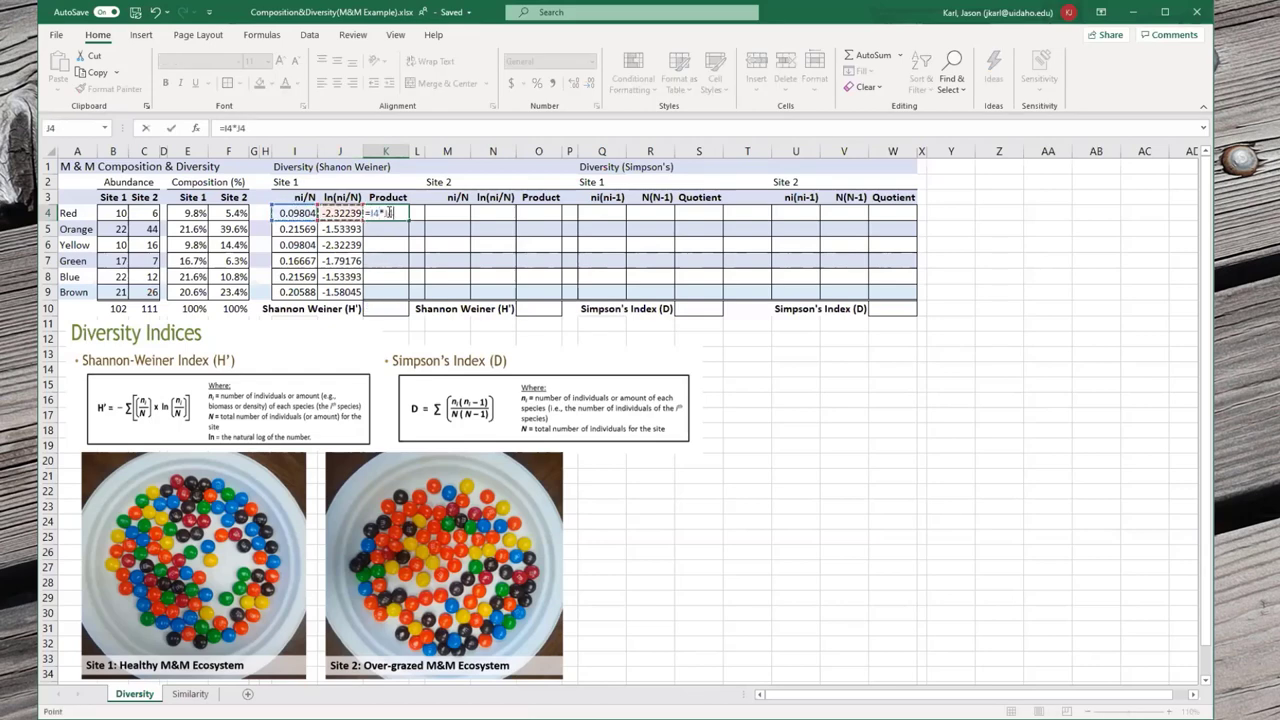
key(ctrl+Return)
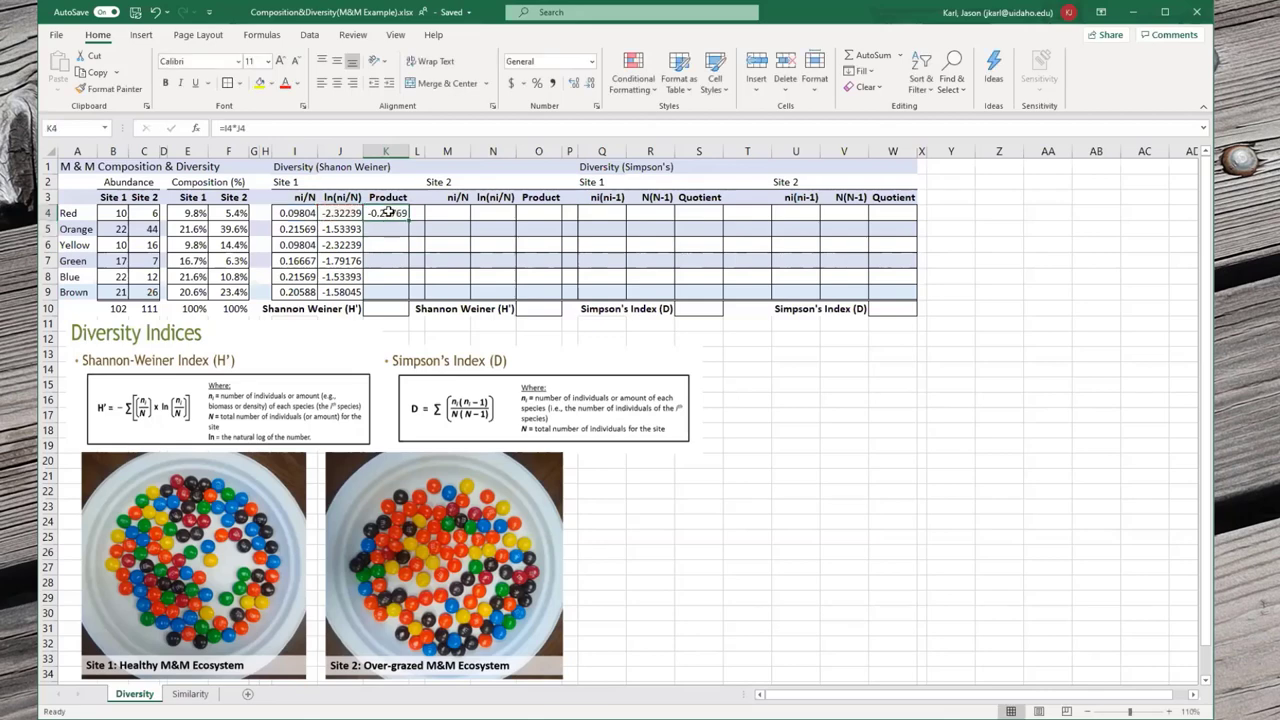
drag(408, 220, 389, 296)
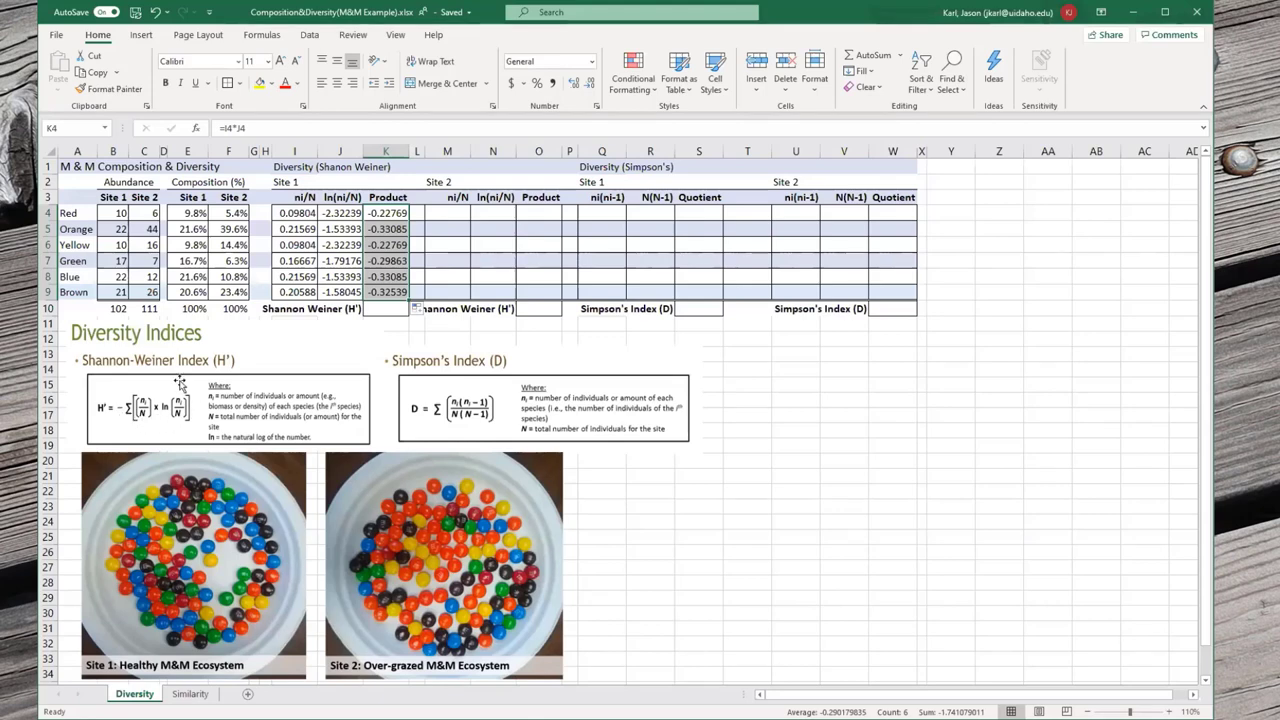
click(380, 309)
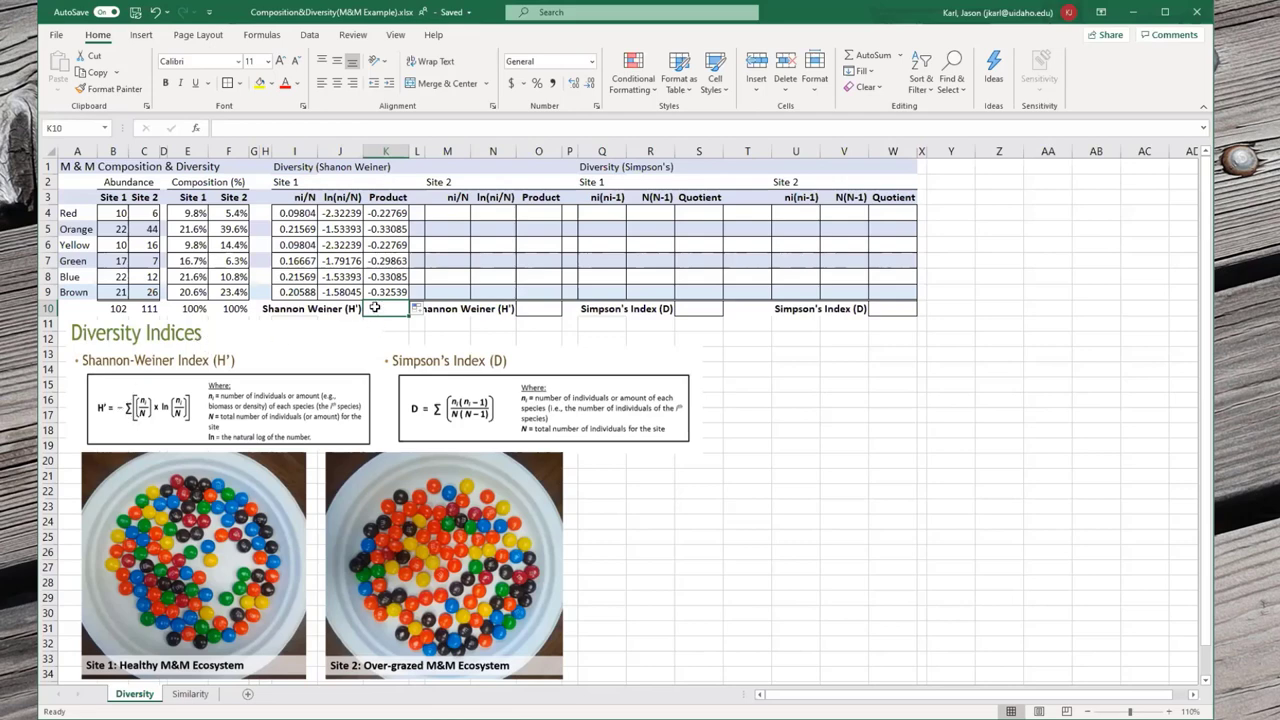
- Enter =-1*SUM(K4:K9) in K10, giving an H' of 1.74108
text(=-1*)
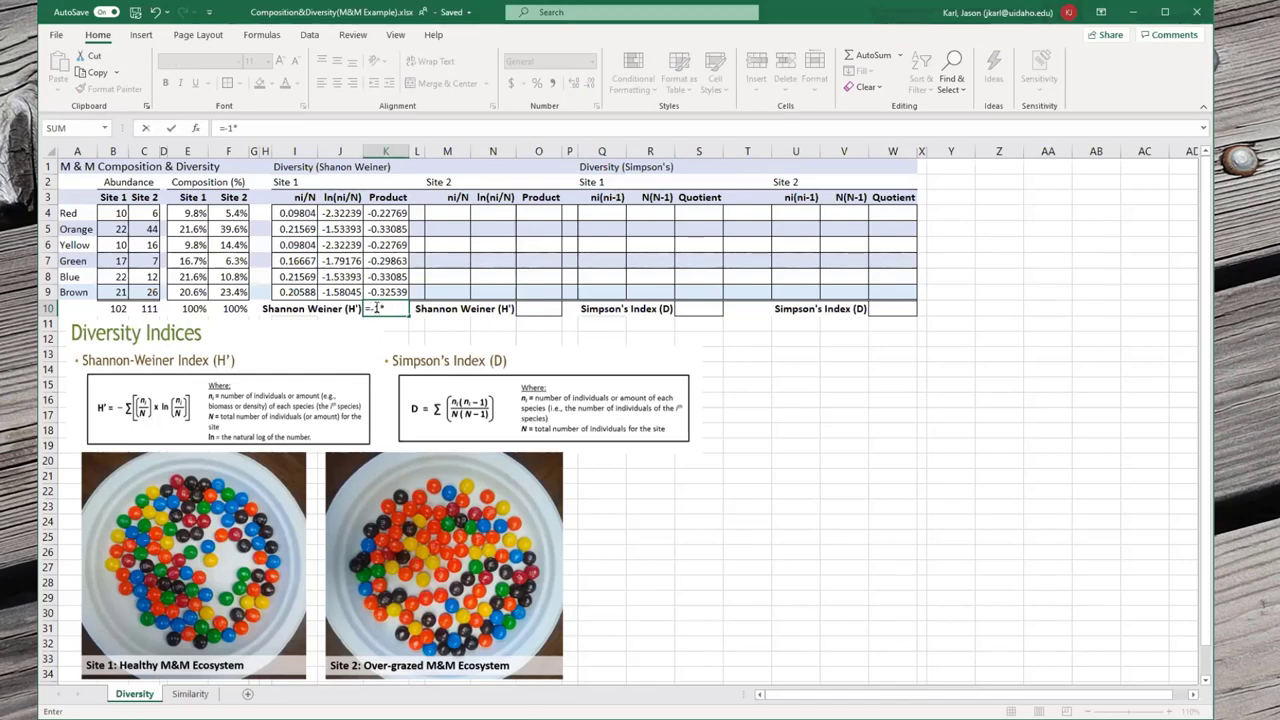
text(sum()
key(Up)
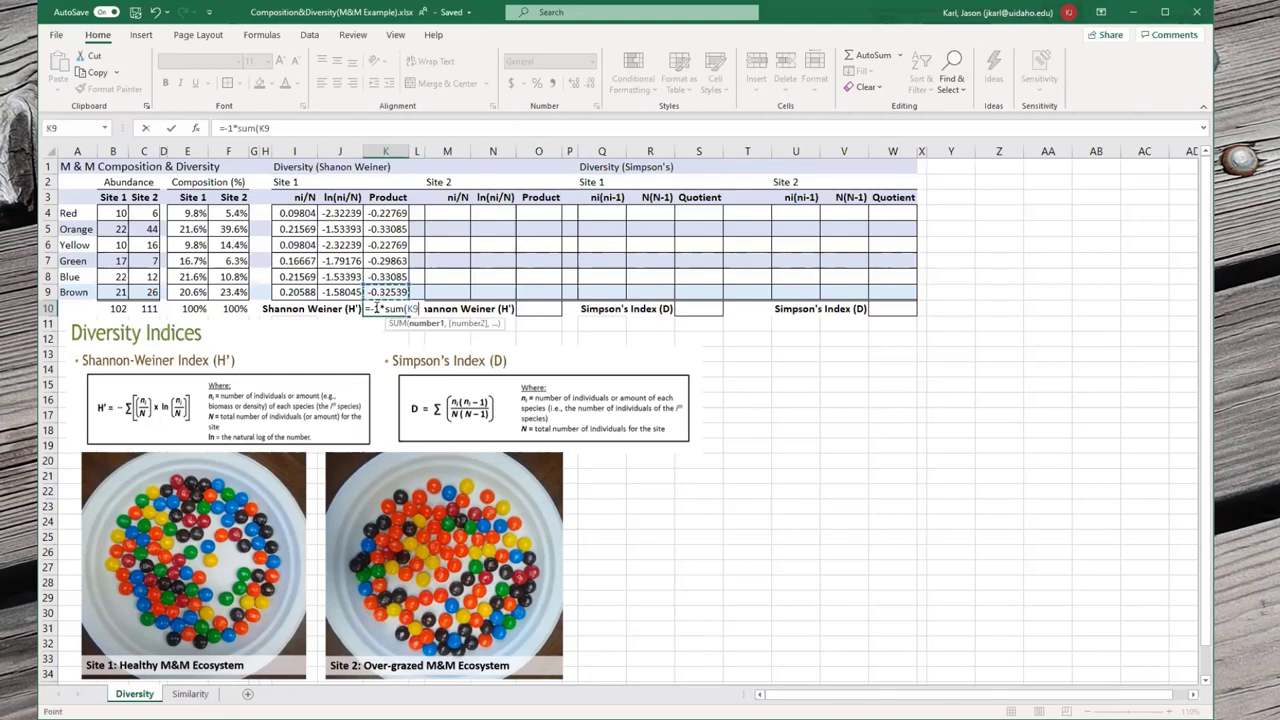
drag(377, 306, 385, 213)
text())
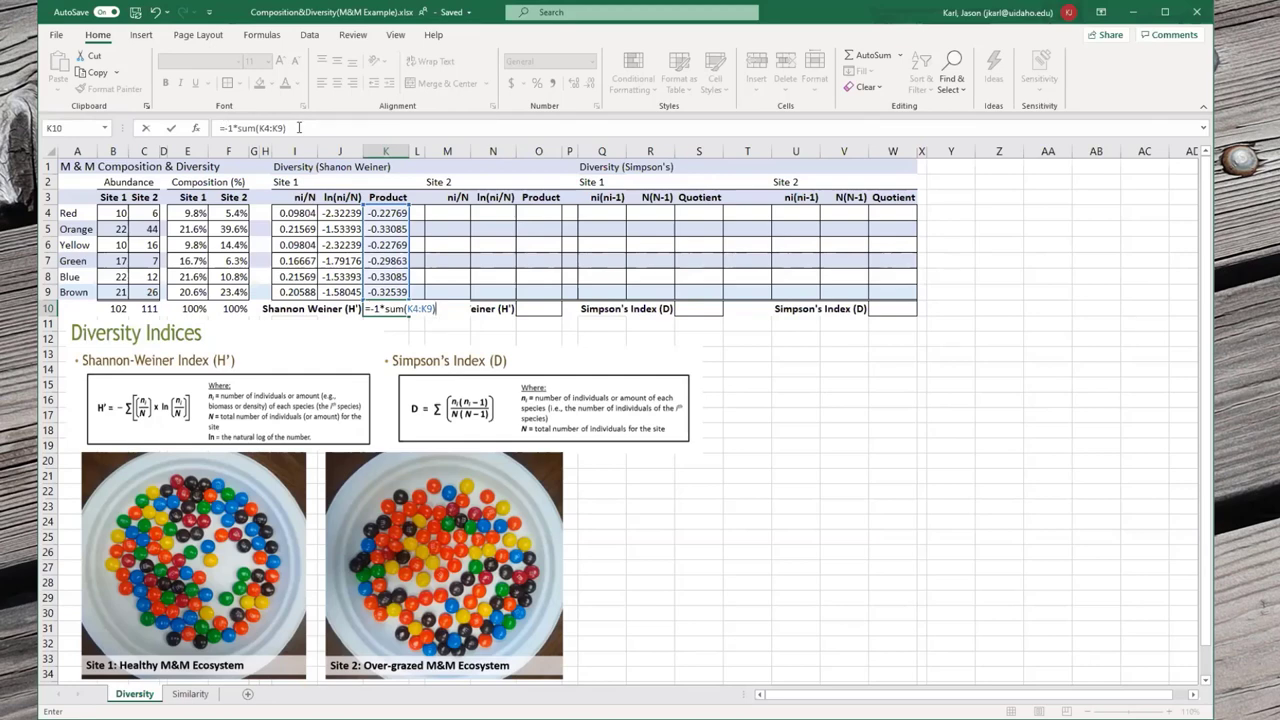
key(Return)
key(Up)
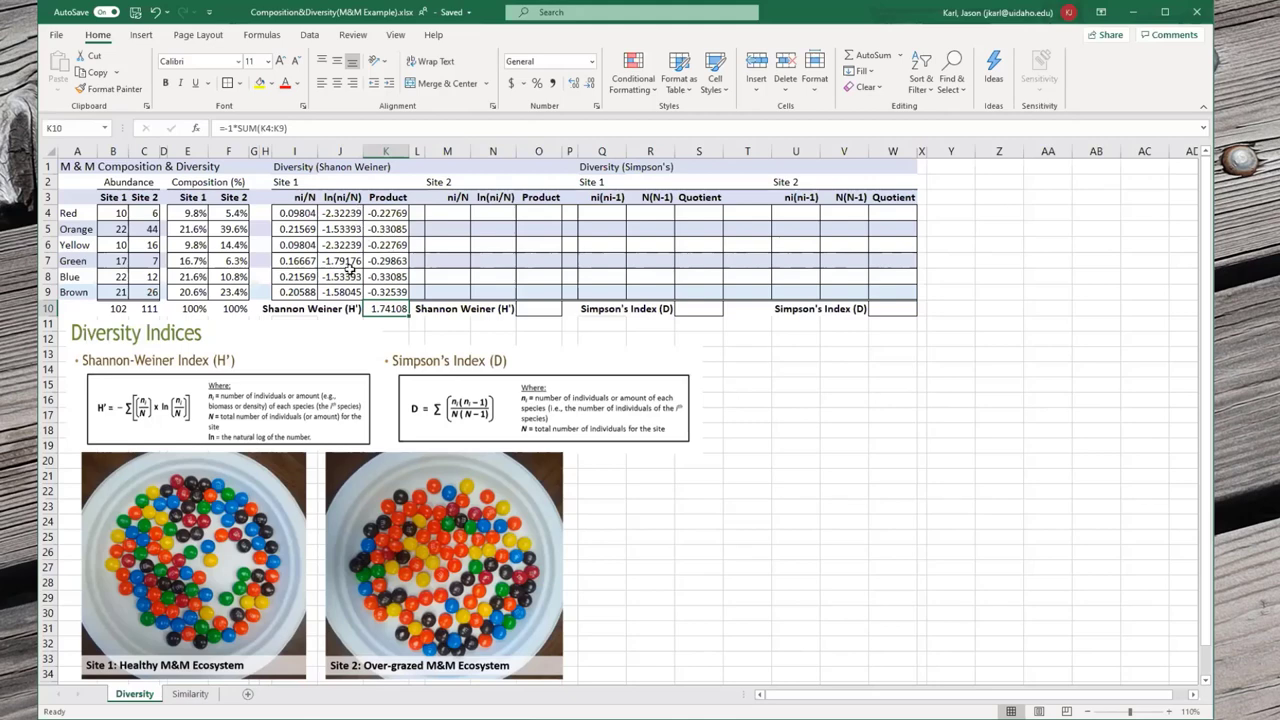
- Enter =C4/C$10 in M4 for the Site 2 Red proportion
click(451, 212)
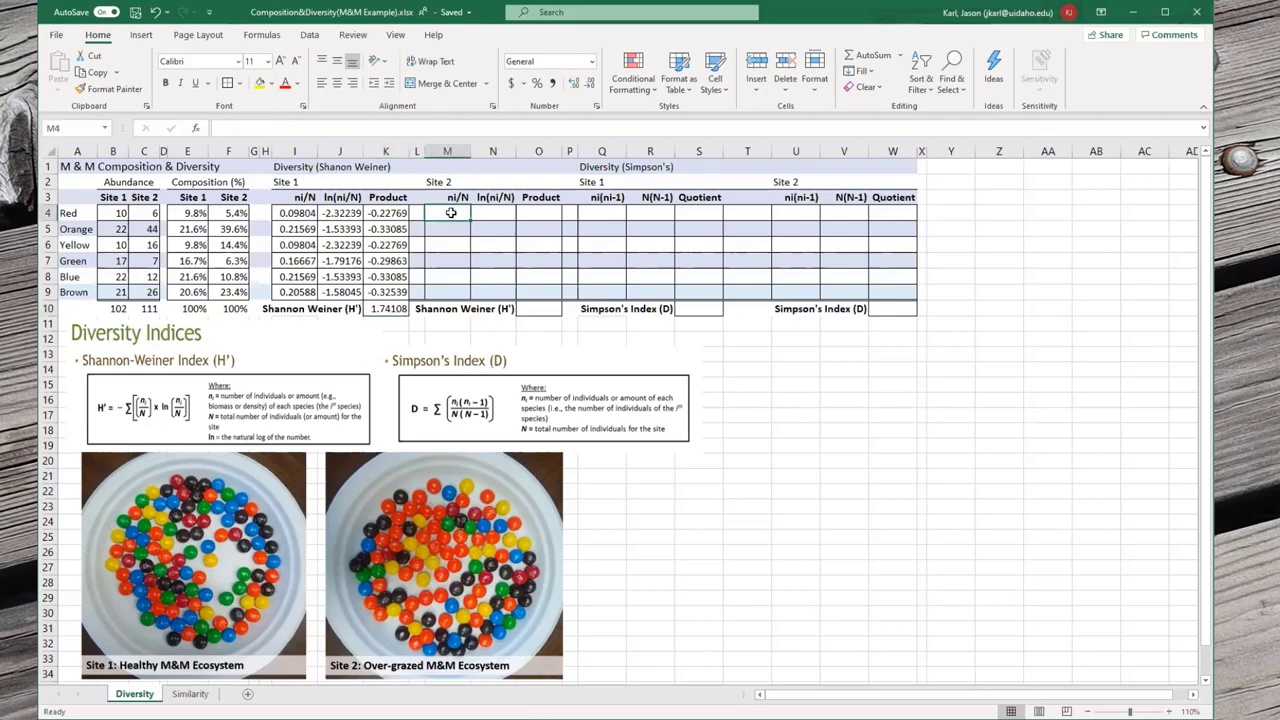
text(=)
key(Left)
key(Left)
key(Left)
key(Left)
key(Left)
key(Left)
key(Left)
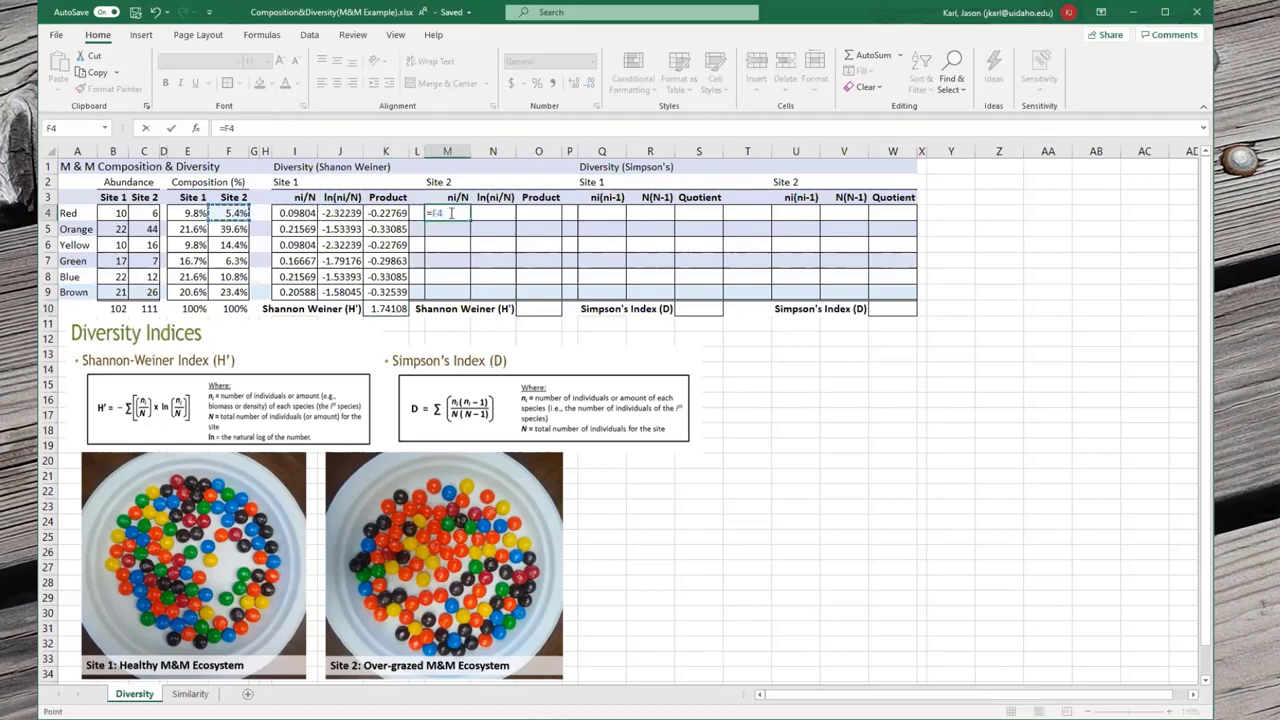
key(Left)
key(Left)
key(Left)
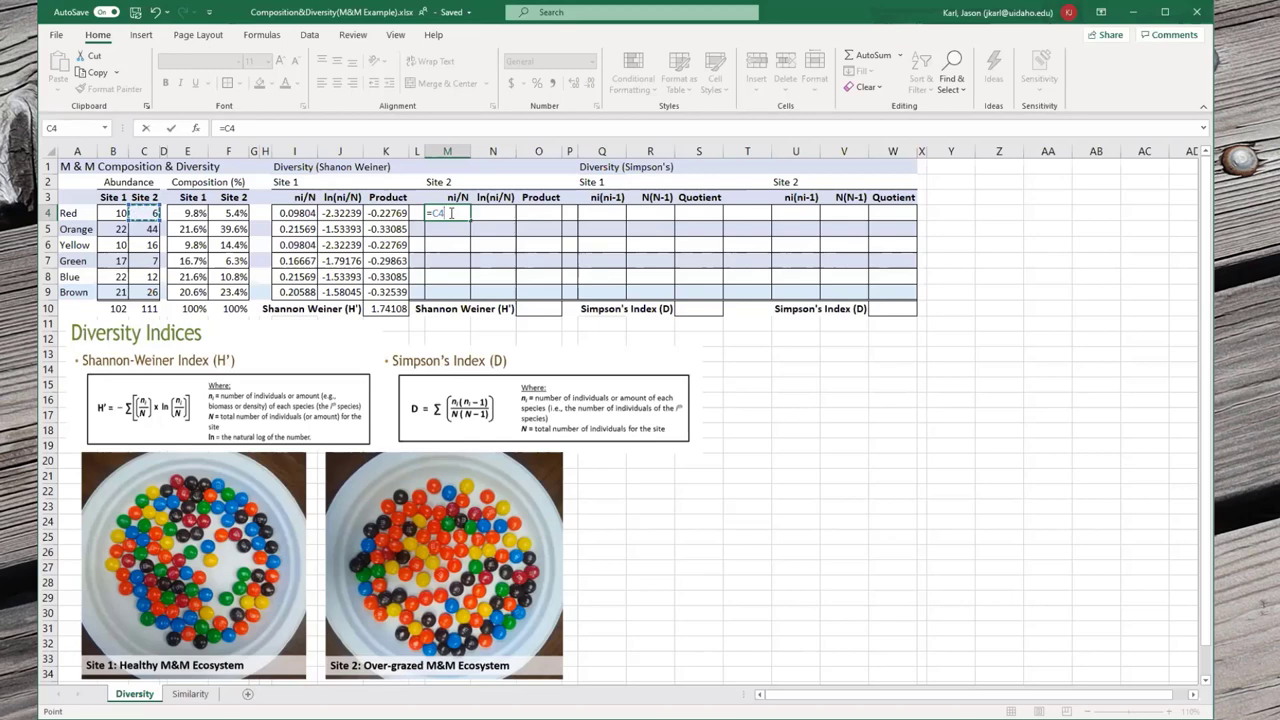
text(/C$10)
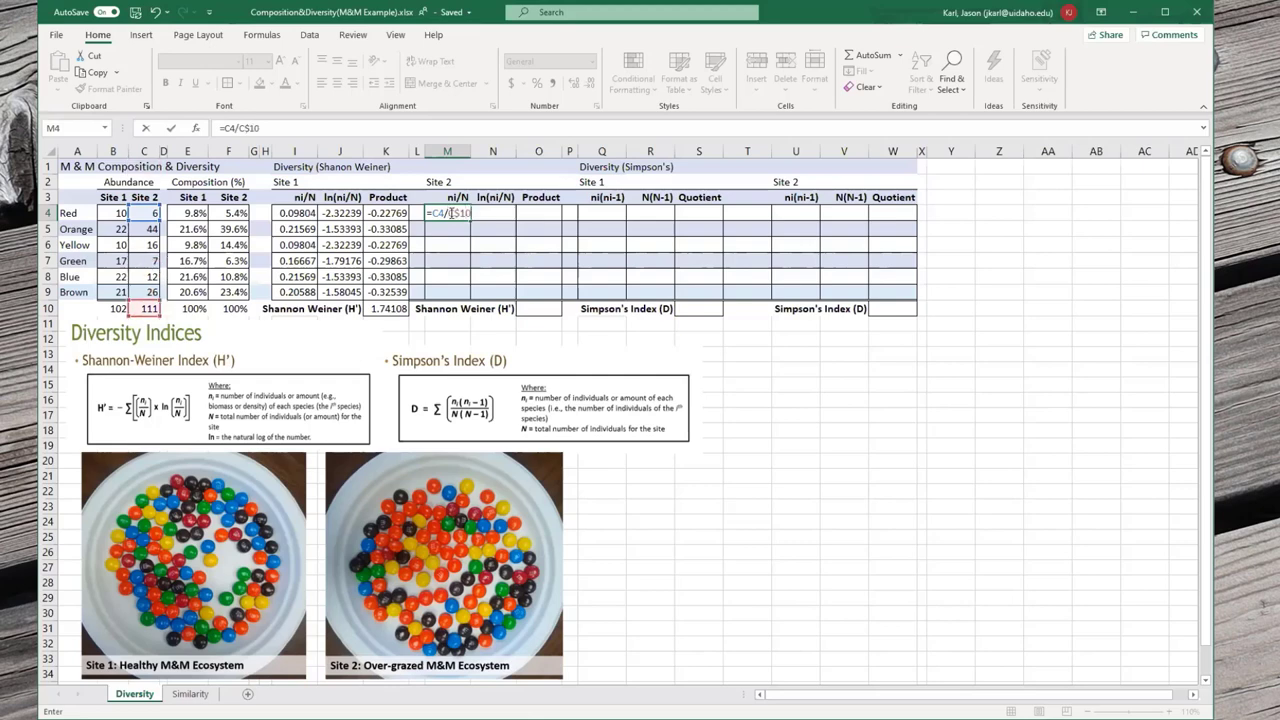
key(ctrl+Return)
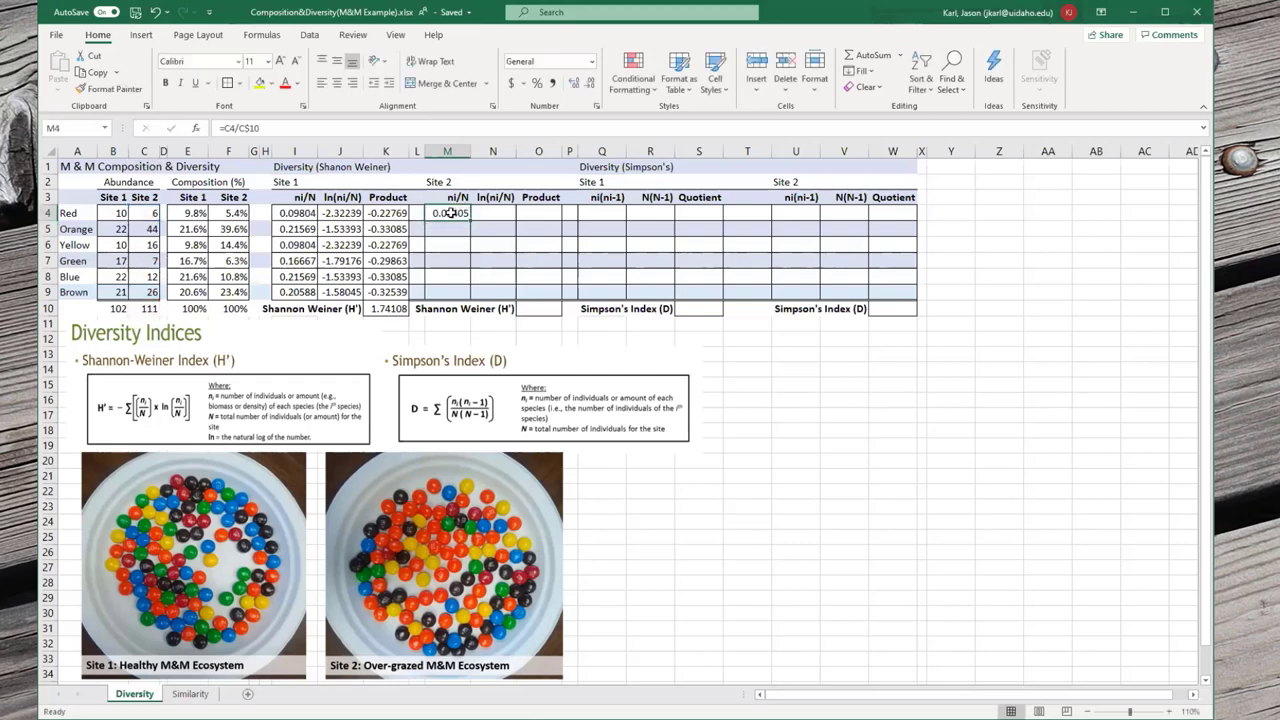
- Add =LN(M4) in N4 and =M4*N4 in O4, then select M4:O4 to fill down to row 9
key(Right)
text(=)
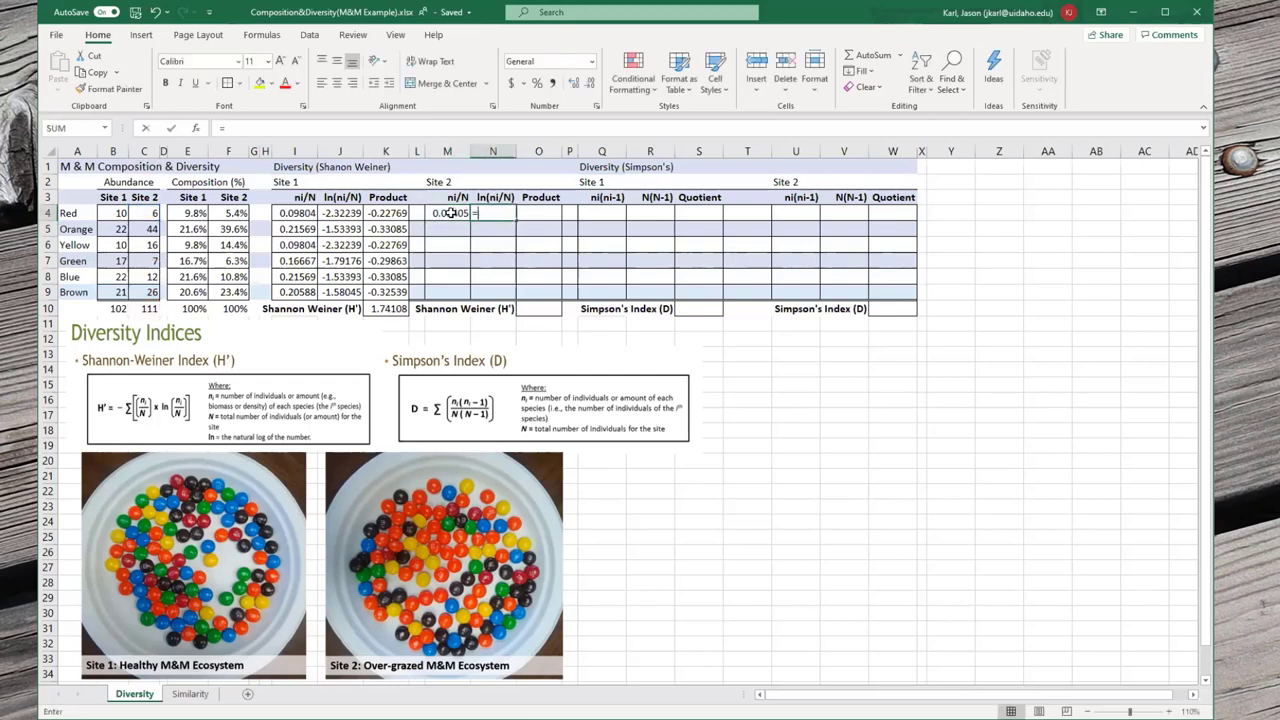
text(ln(M4))
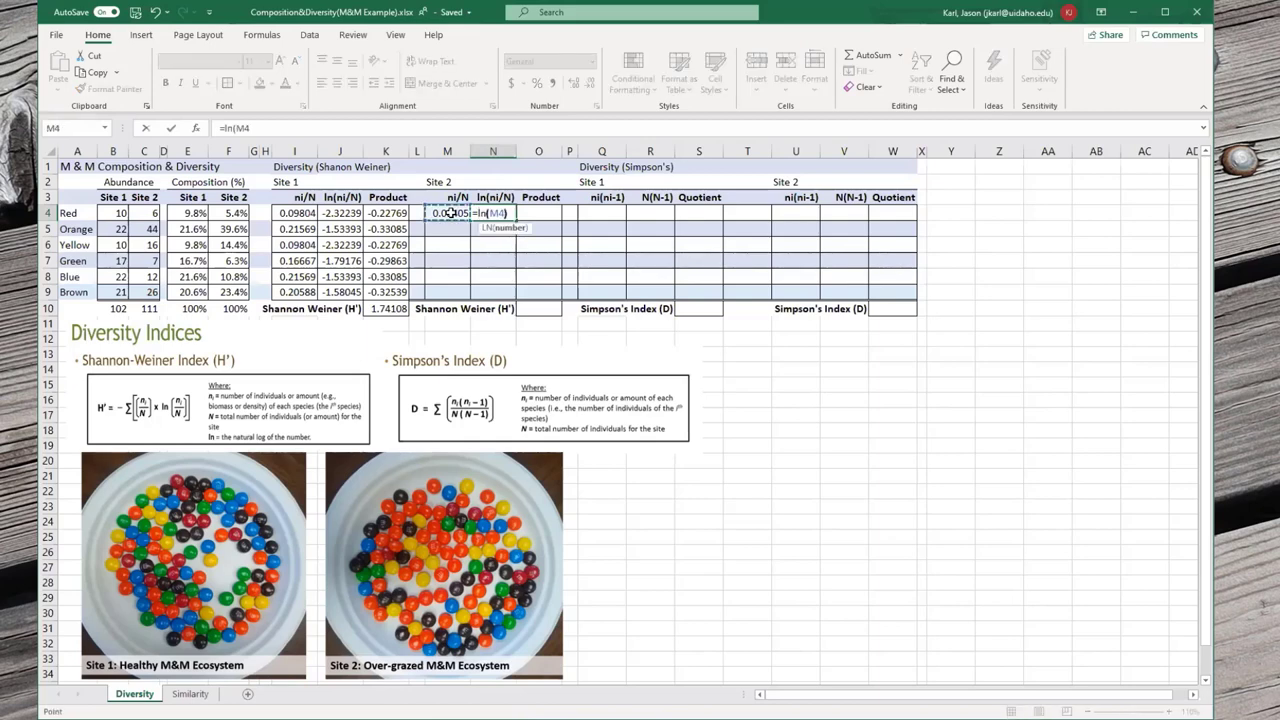
key(Tab)
text(=)
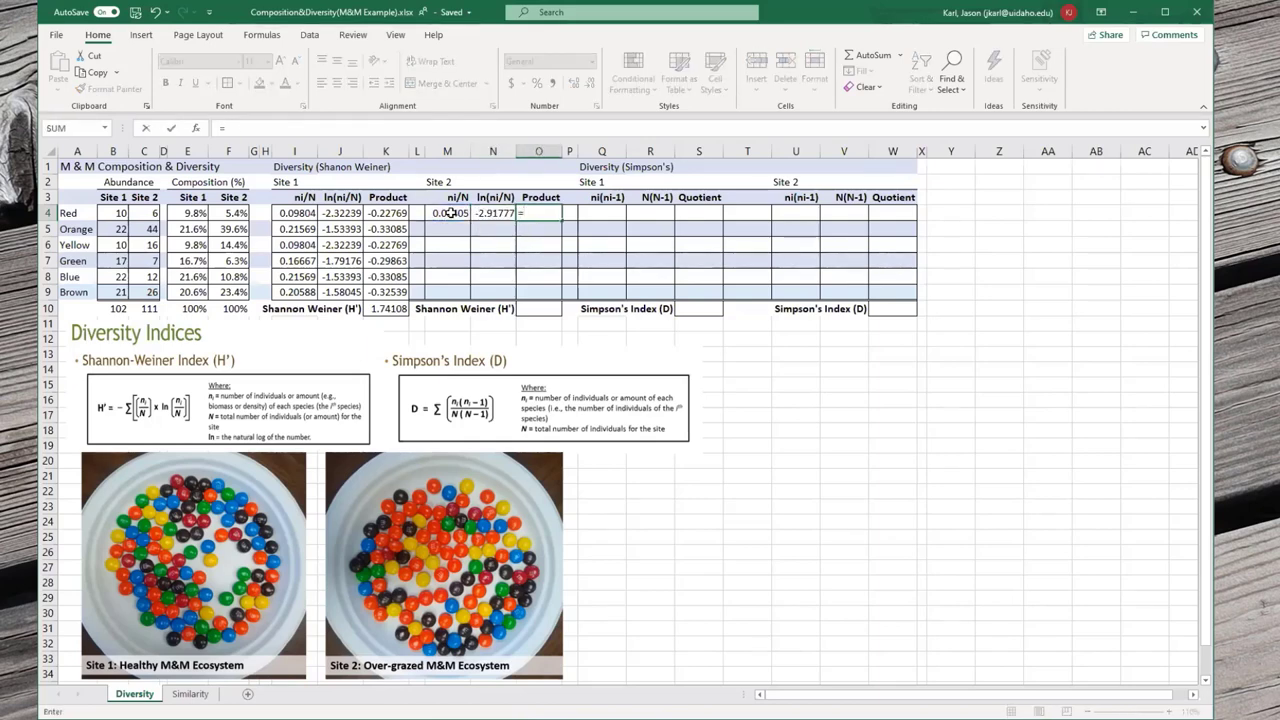
click(451, 213)
text(*)
key(Left)
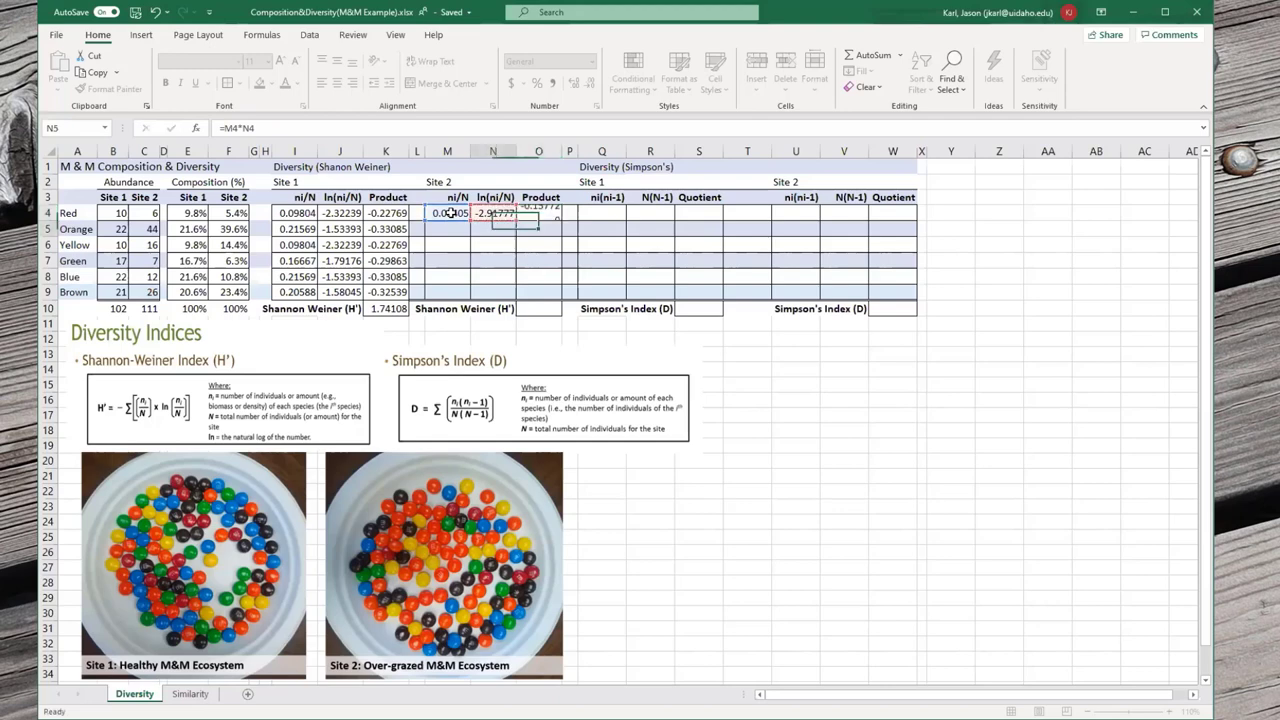
key(shift+Tab)
drag(451, 213, 540, 298)
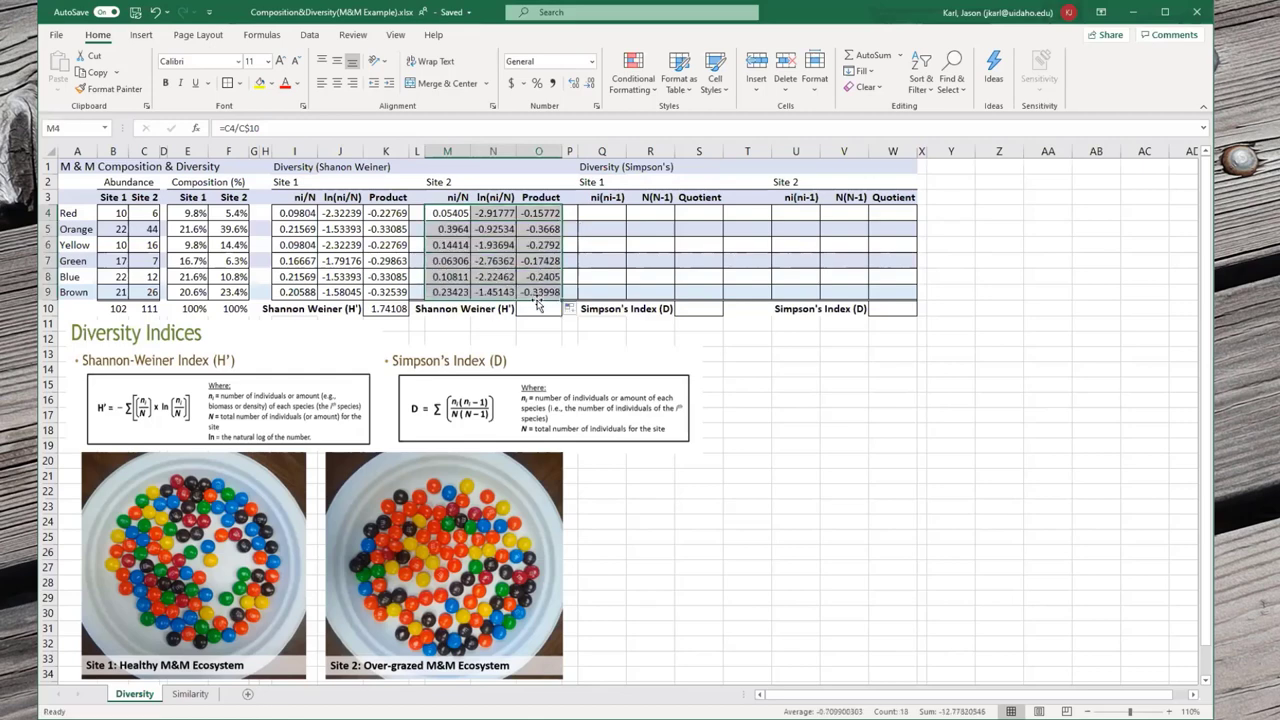
- Enter =-1*SUM(O4:O9) in O10 as the Site 2 Shannon-Weiner index
click(539, 309)
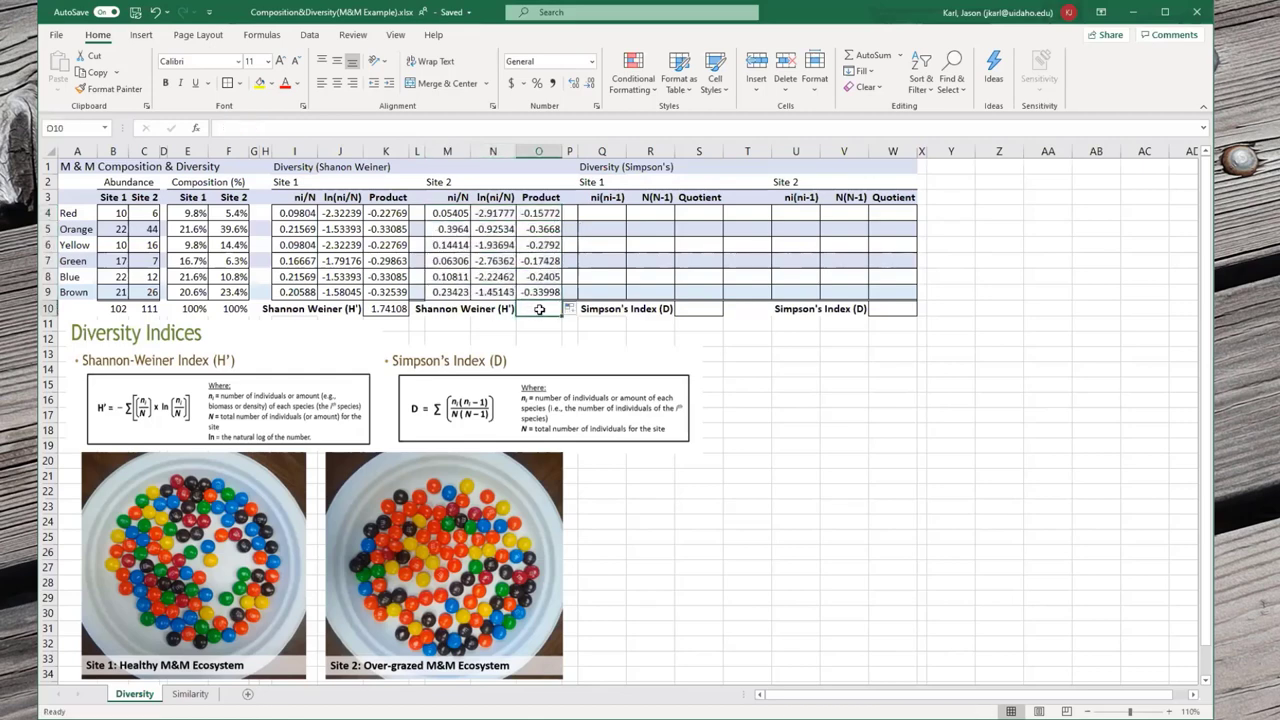
text(=-1)
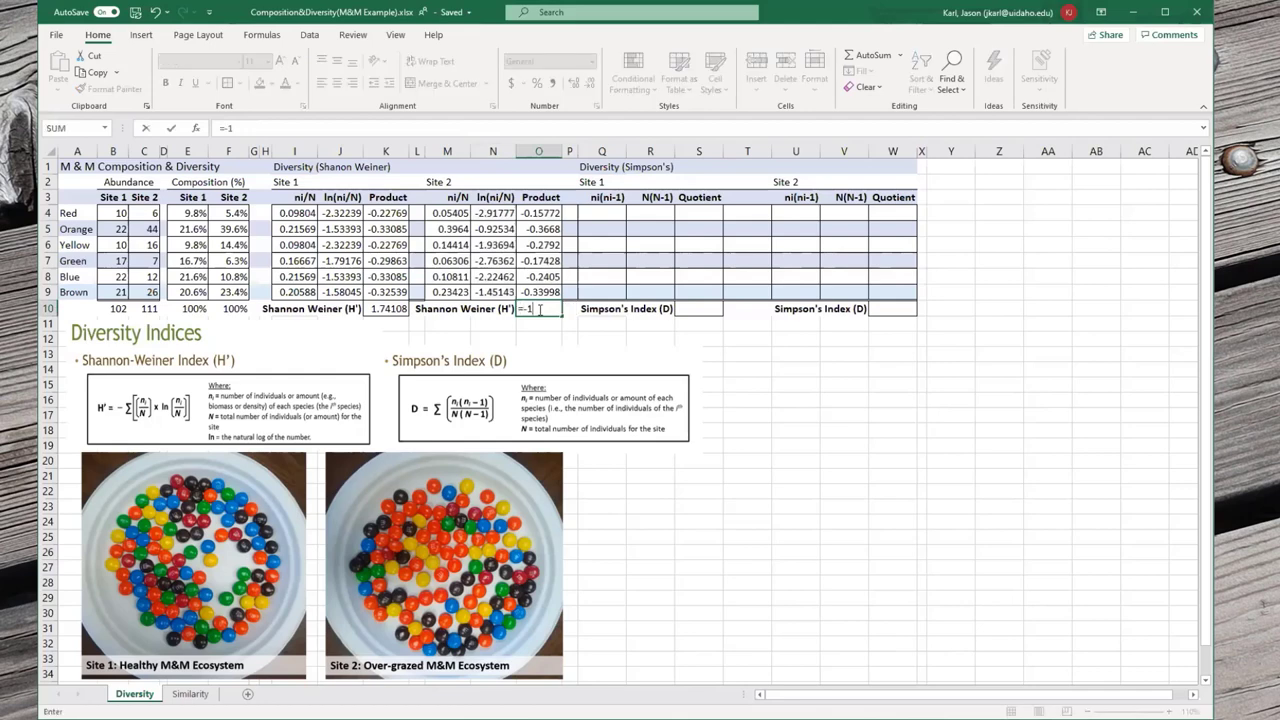
text(*sum()
key(Up)
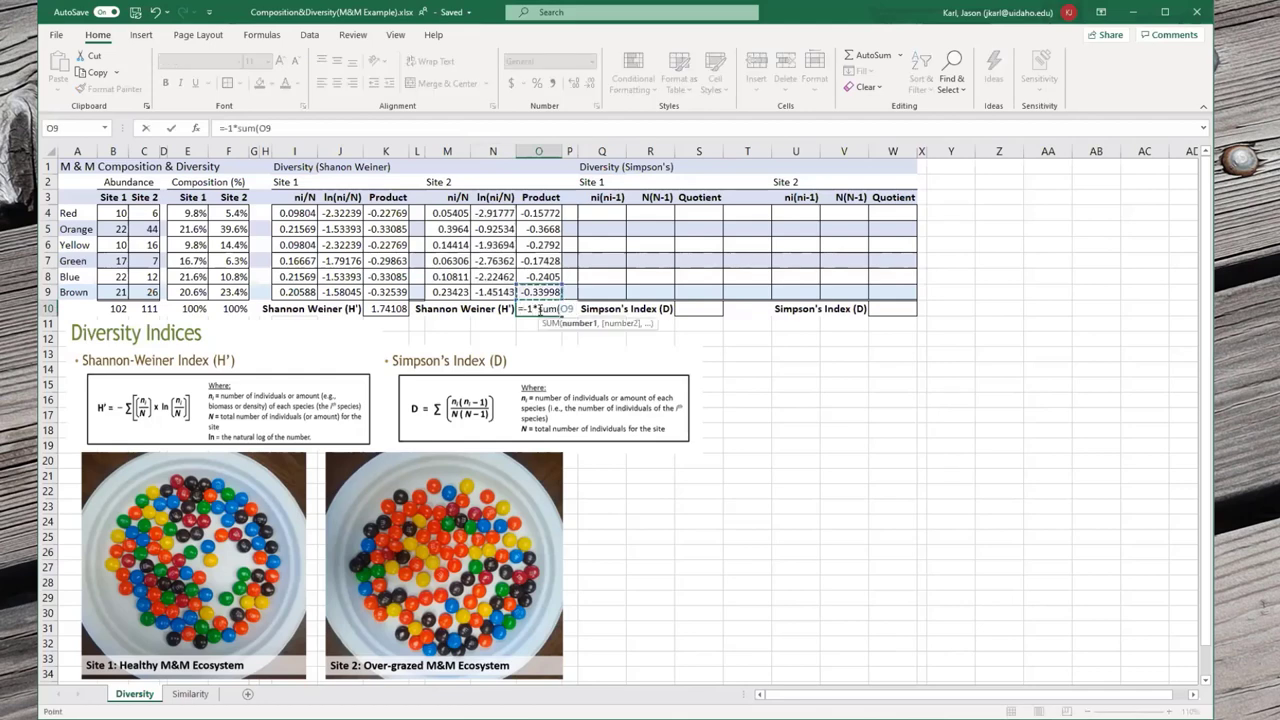
key(shift+Up)
key(shift+Up)
key(shift+Up)
key(shift+Up)
key(shift+Up)
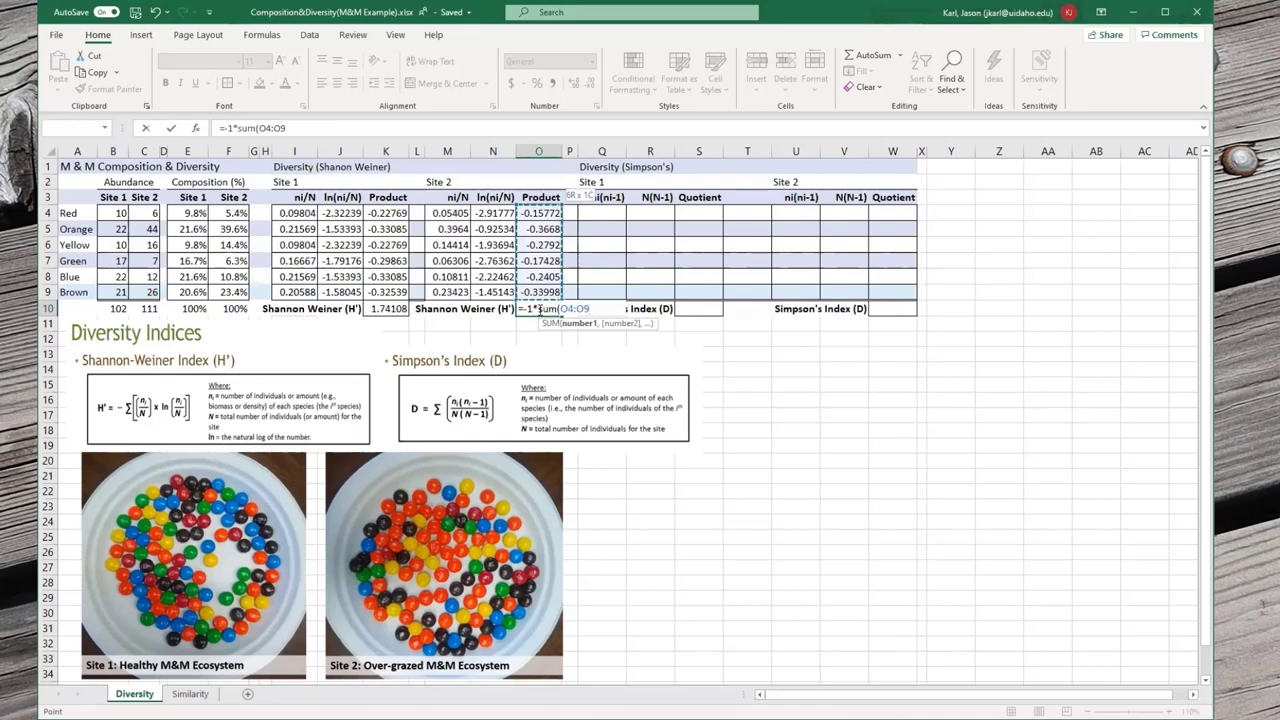
text())
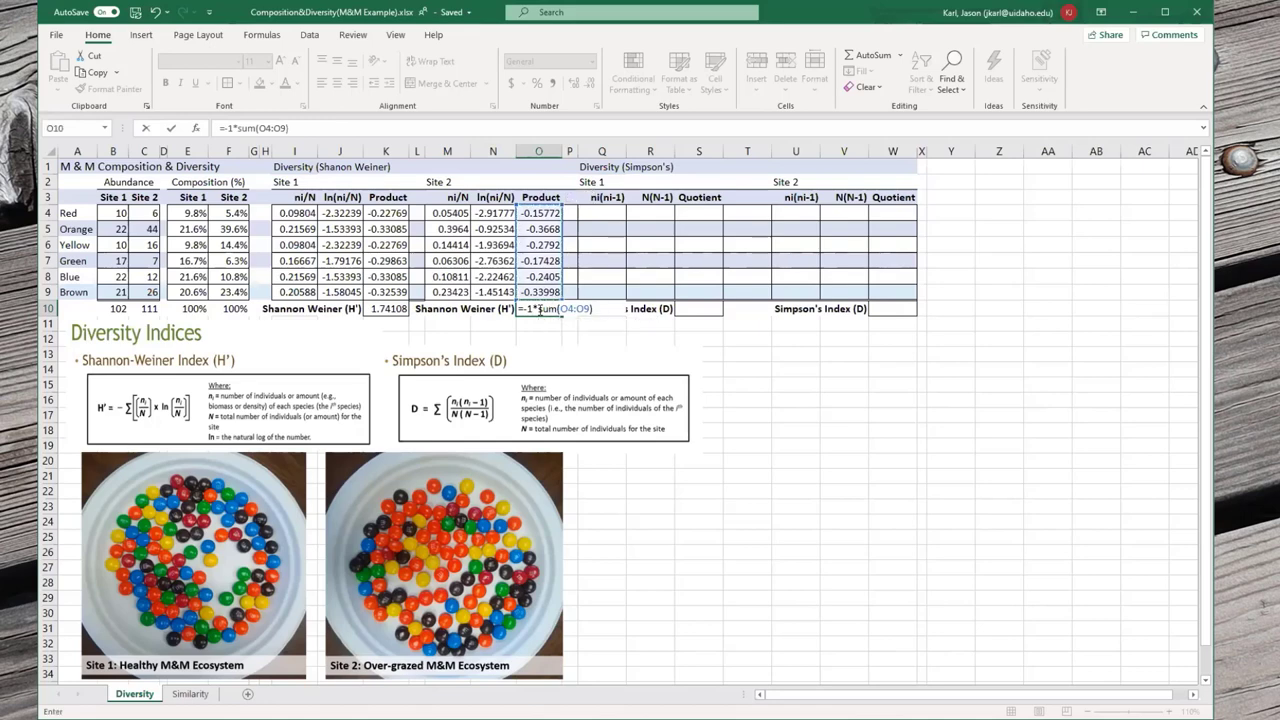
key(Return)
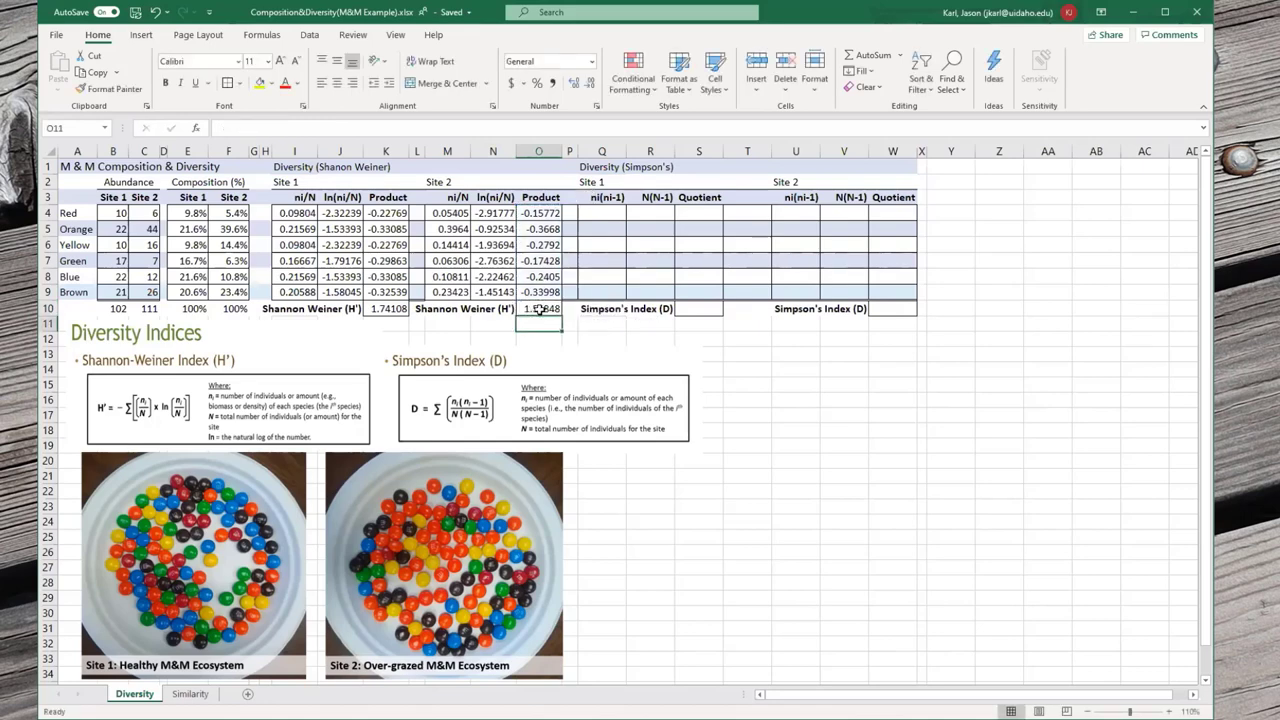
- Remove three decimals from O10 and K10 so they read 1.56 and 1.74
click(539, 310)
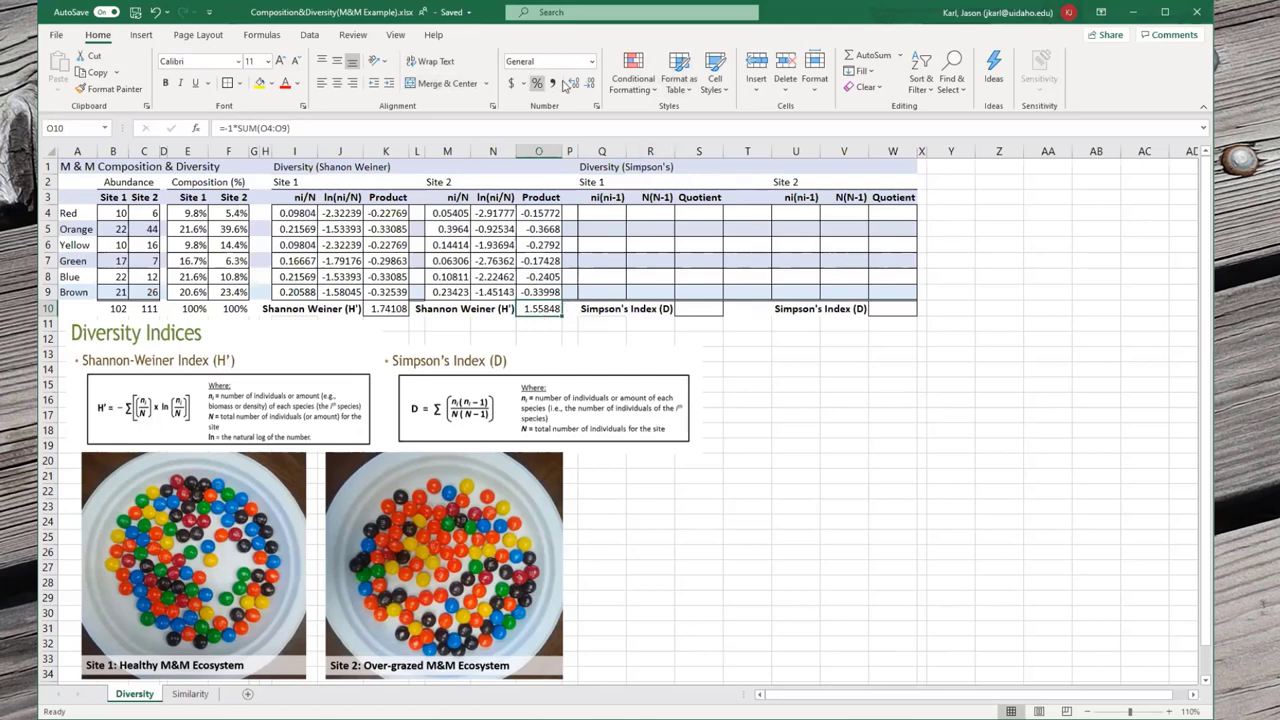
click(591, 83)
click(591, 83)
click(591, 83)
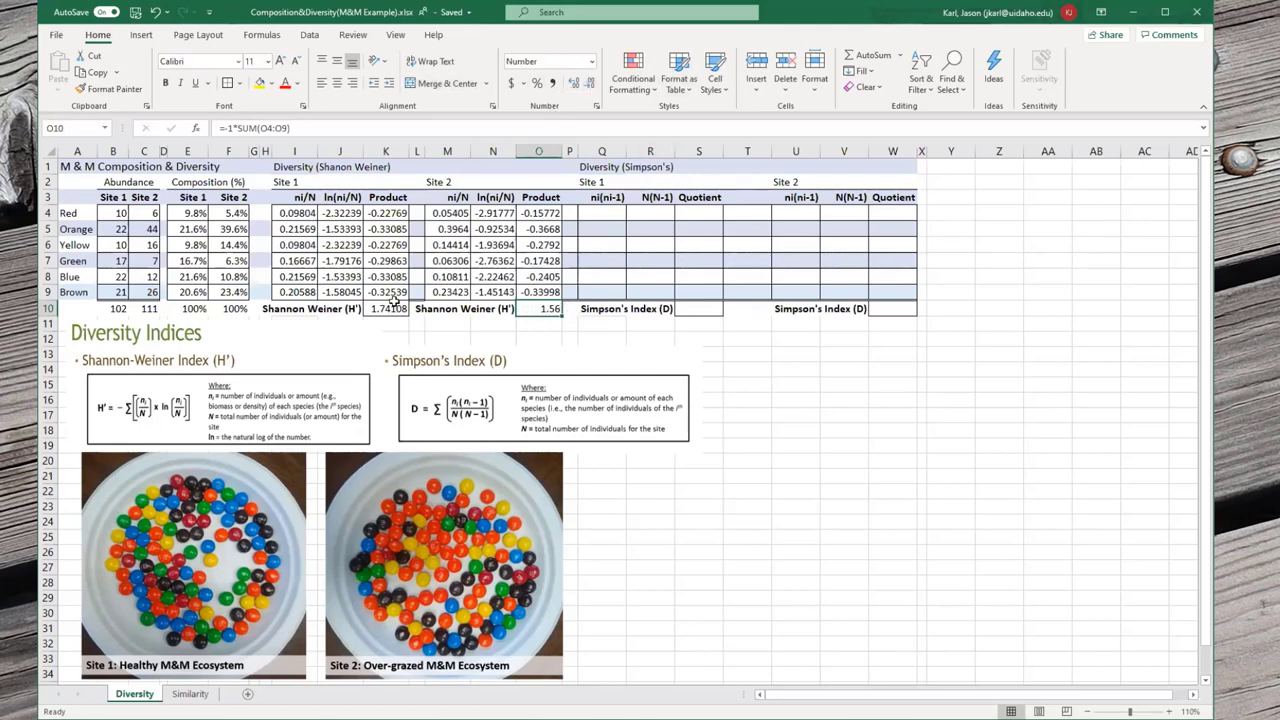
click(390, 309)
click(591, 83)
click(591, 83)
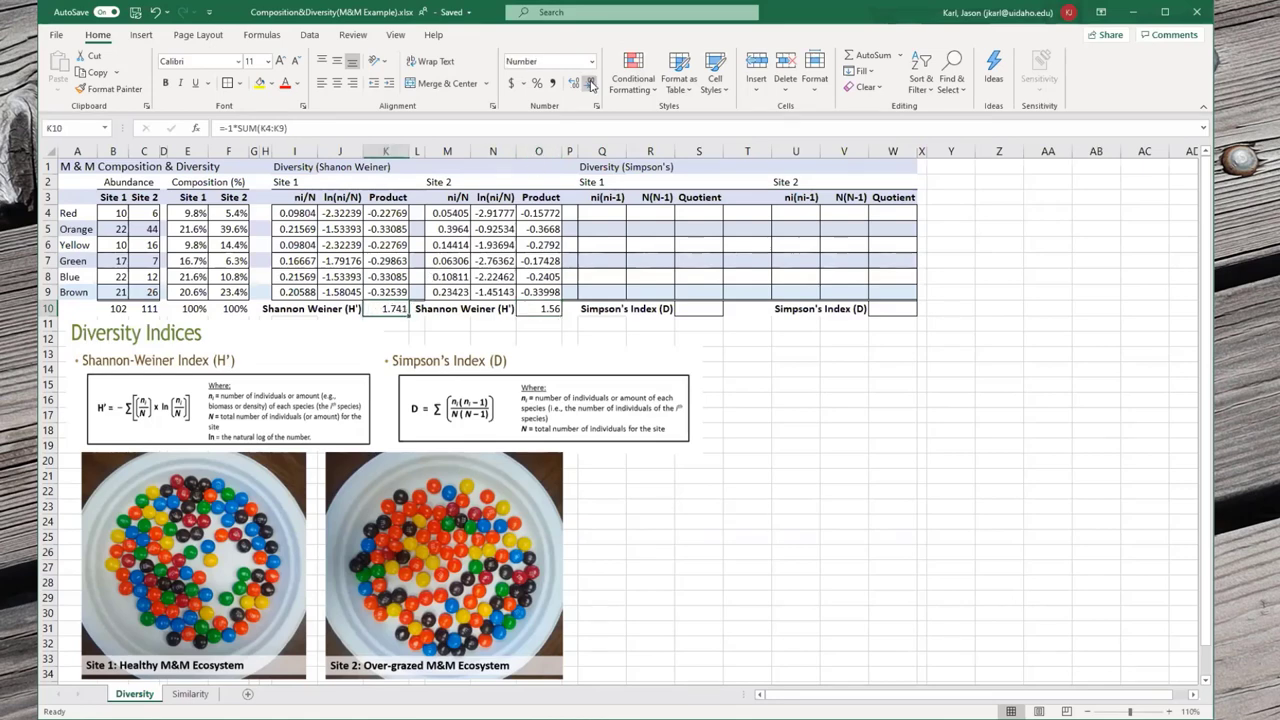
click(591, 83)
click(537, 322)
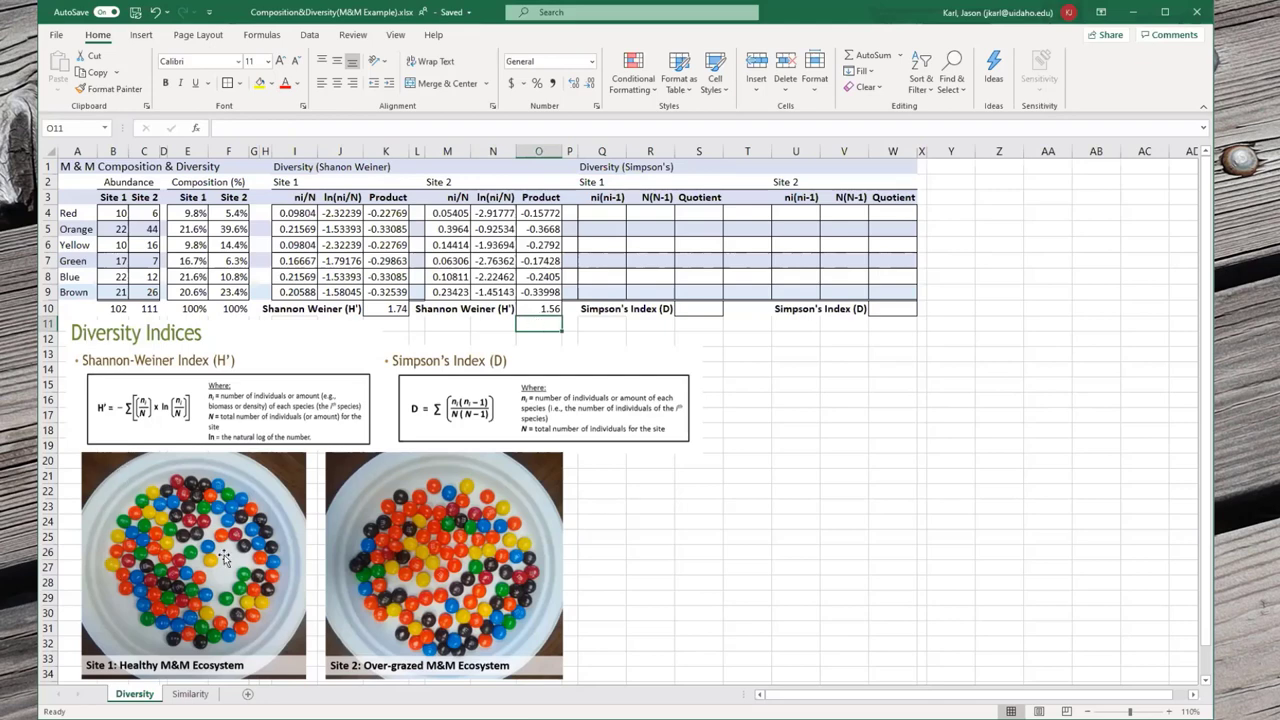
click(385, 308)
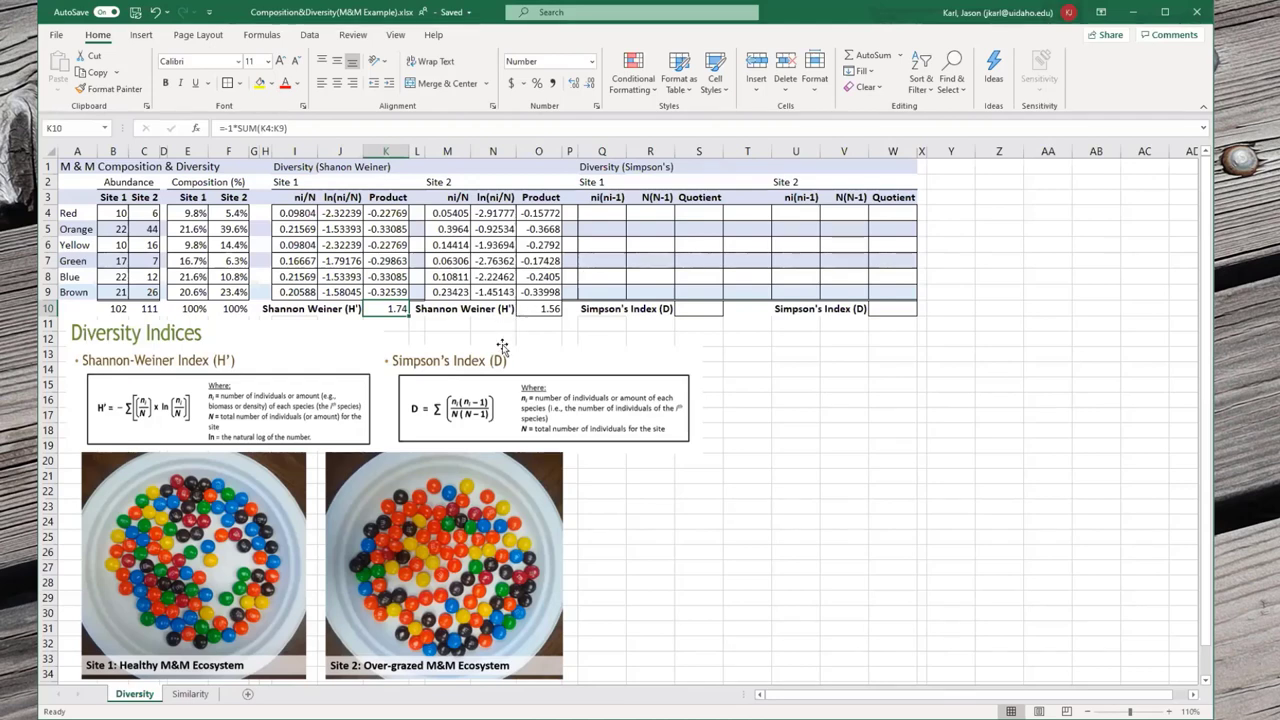
click(603, 209)
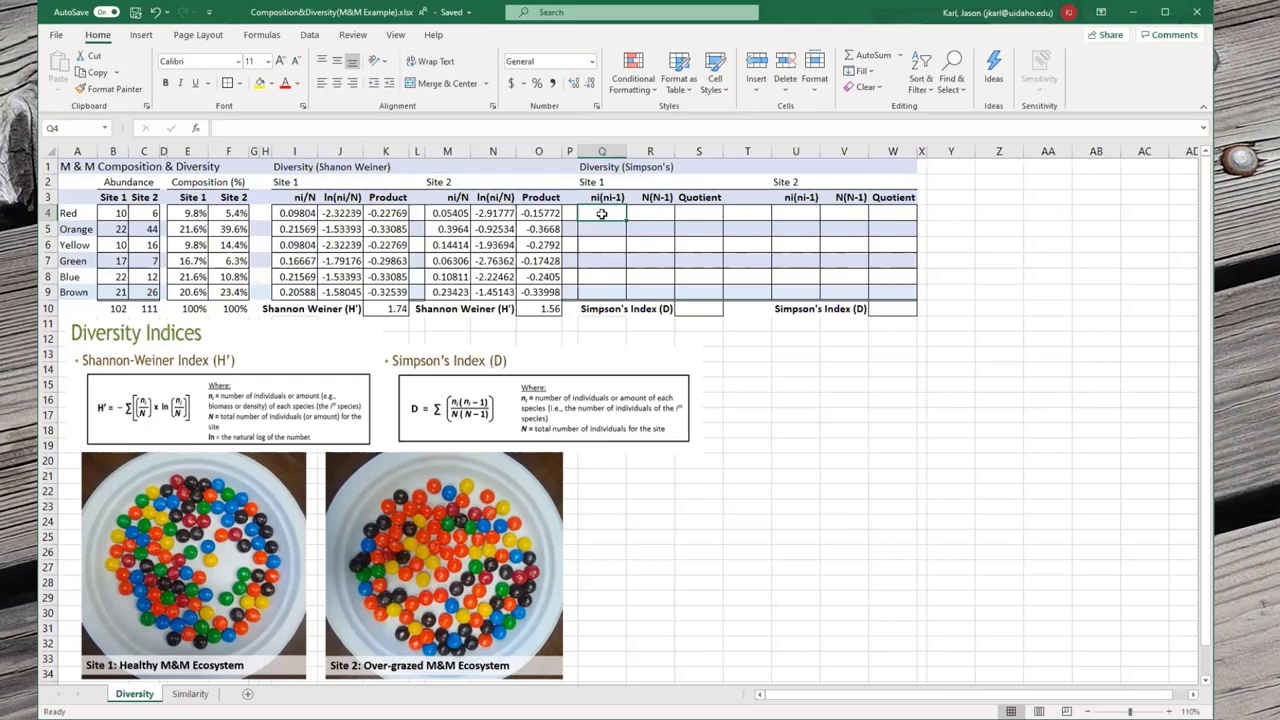
- Enter =B4*(B4-1) in Q4 as Site 1's Red ni(ni-1), fixing the missing multiplication
text(=)
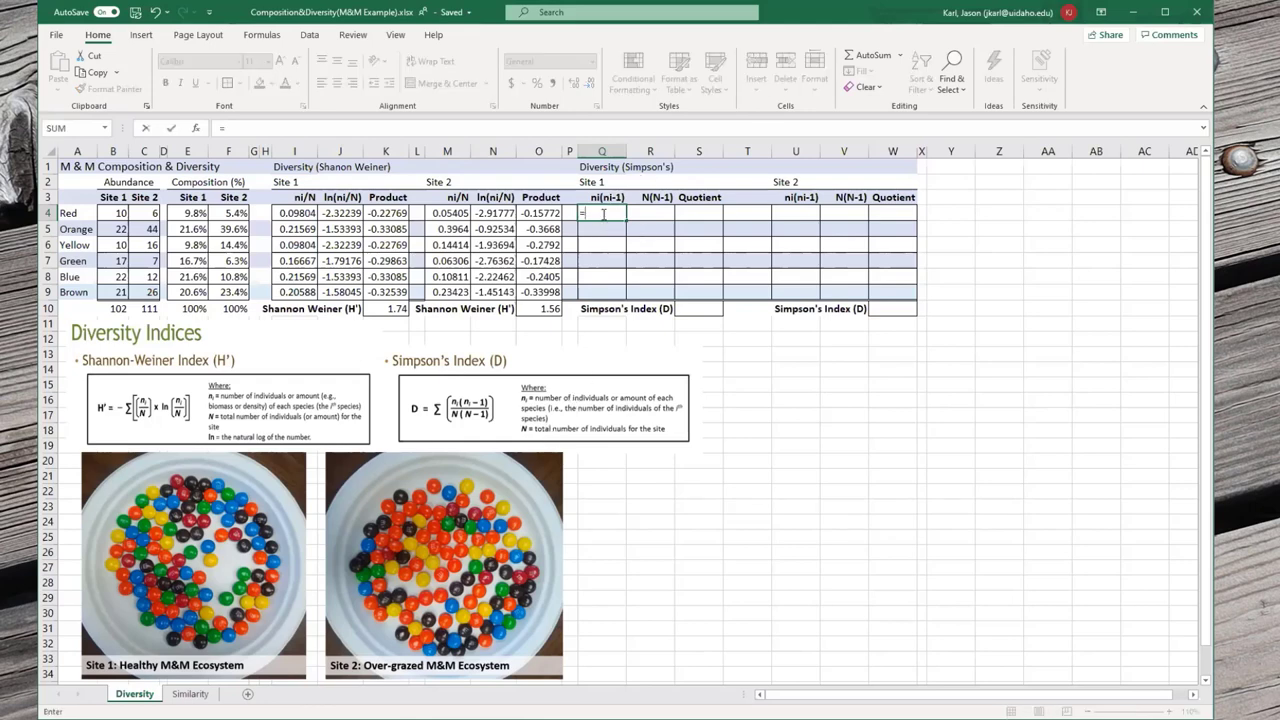
click(115, 212)
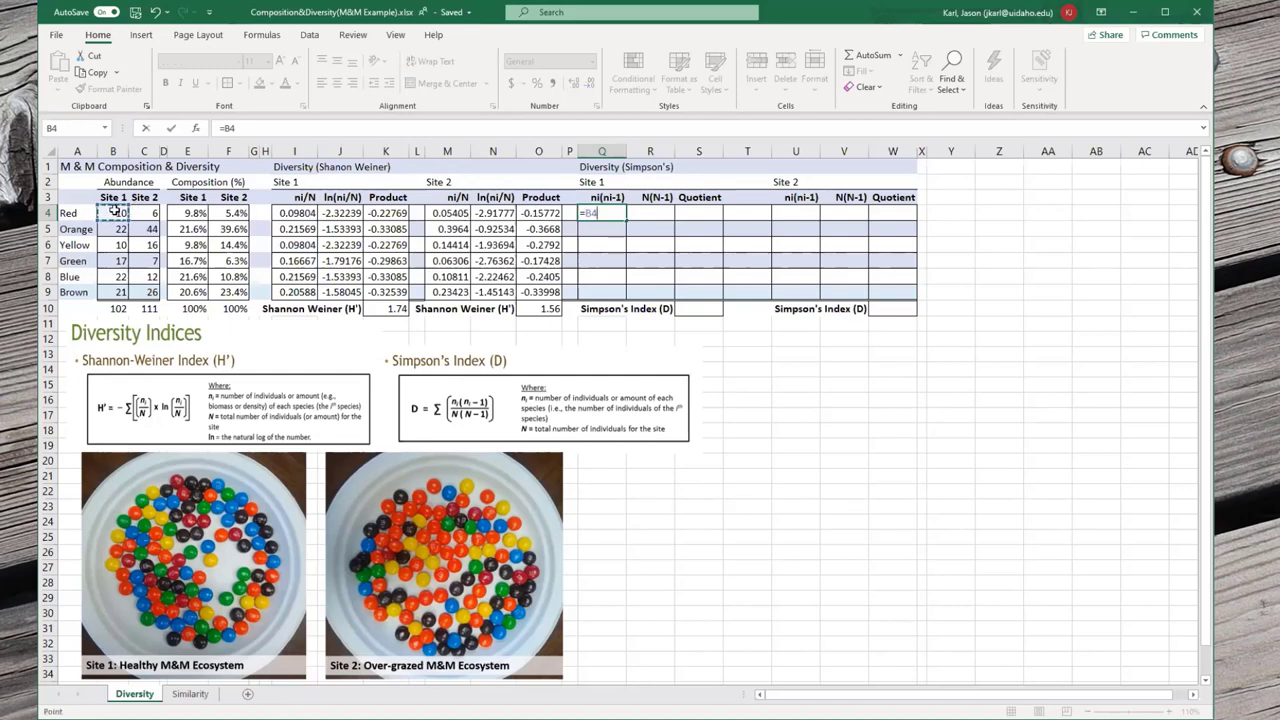
text(()
click(115, 211)
text(-1))
key(Return)
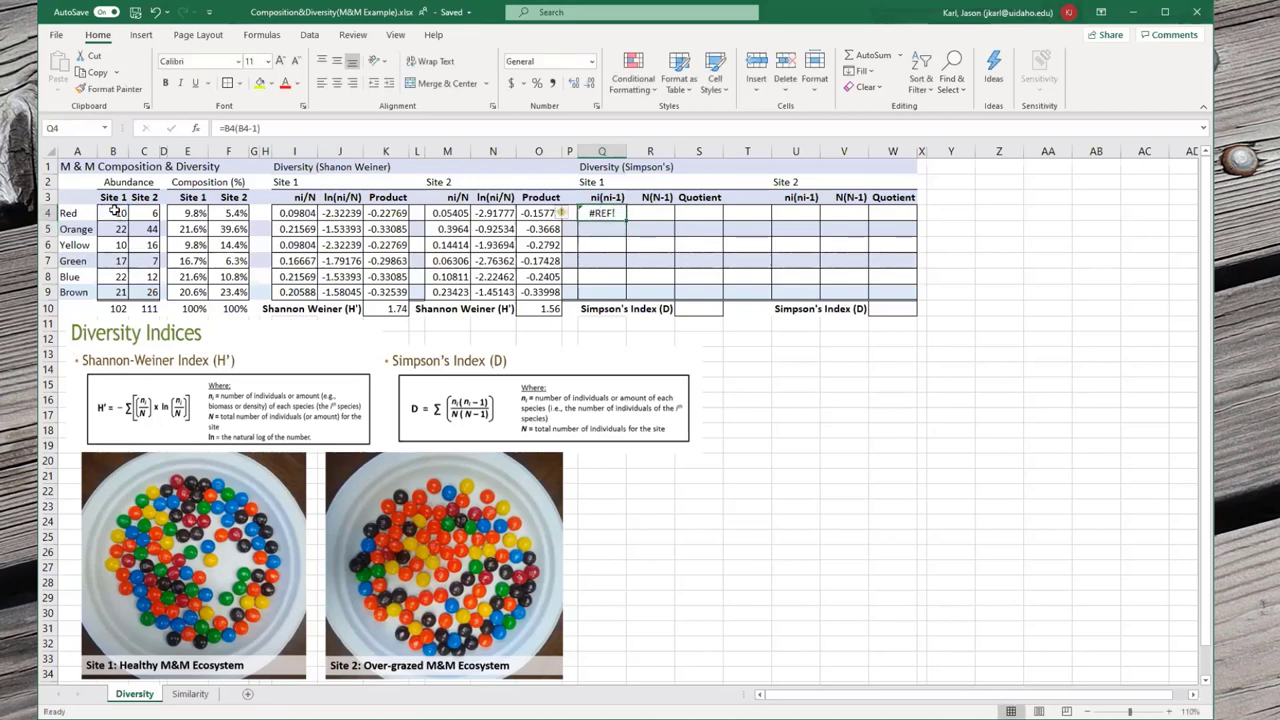
click(230, 128)
text(*)
key(Return)
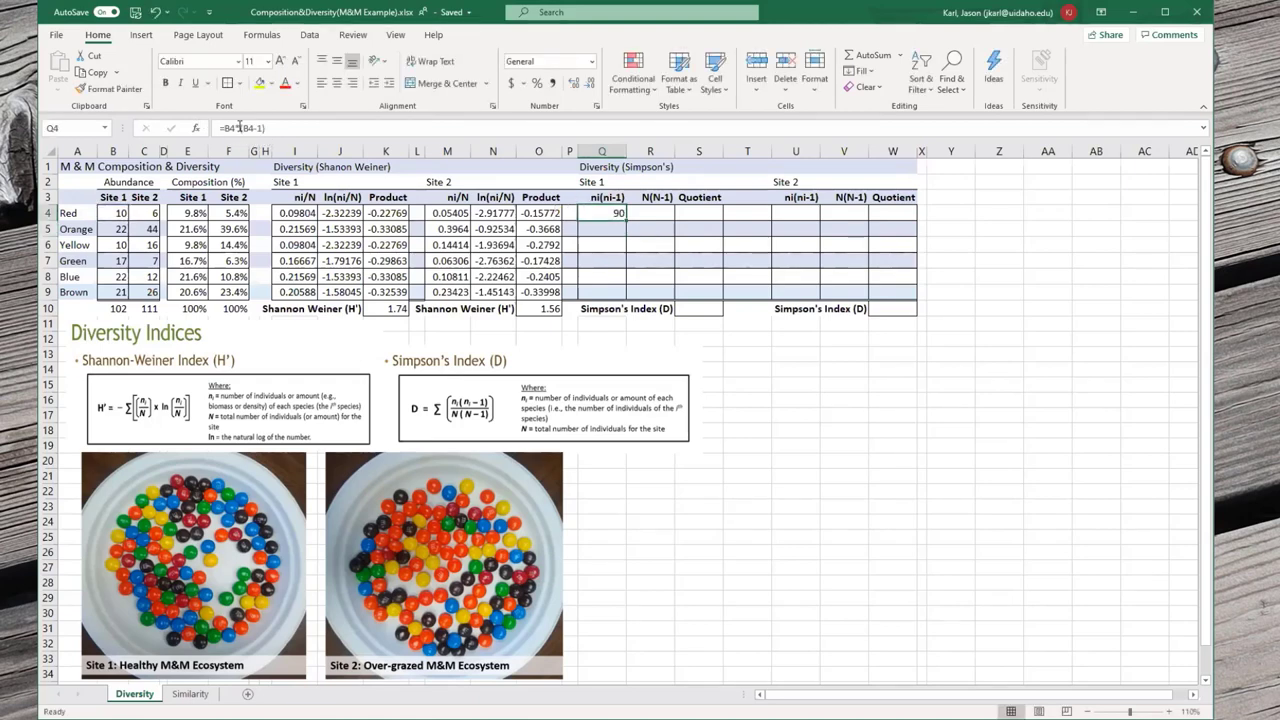
- Enter =B$10*(B$10-1) in R4 as Site 1's N(N-1)
key(Right)
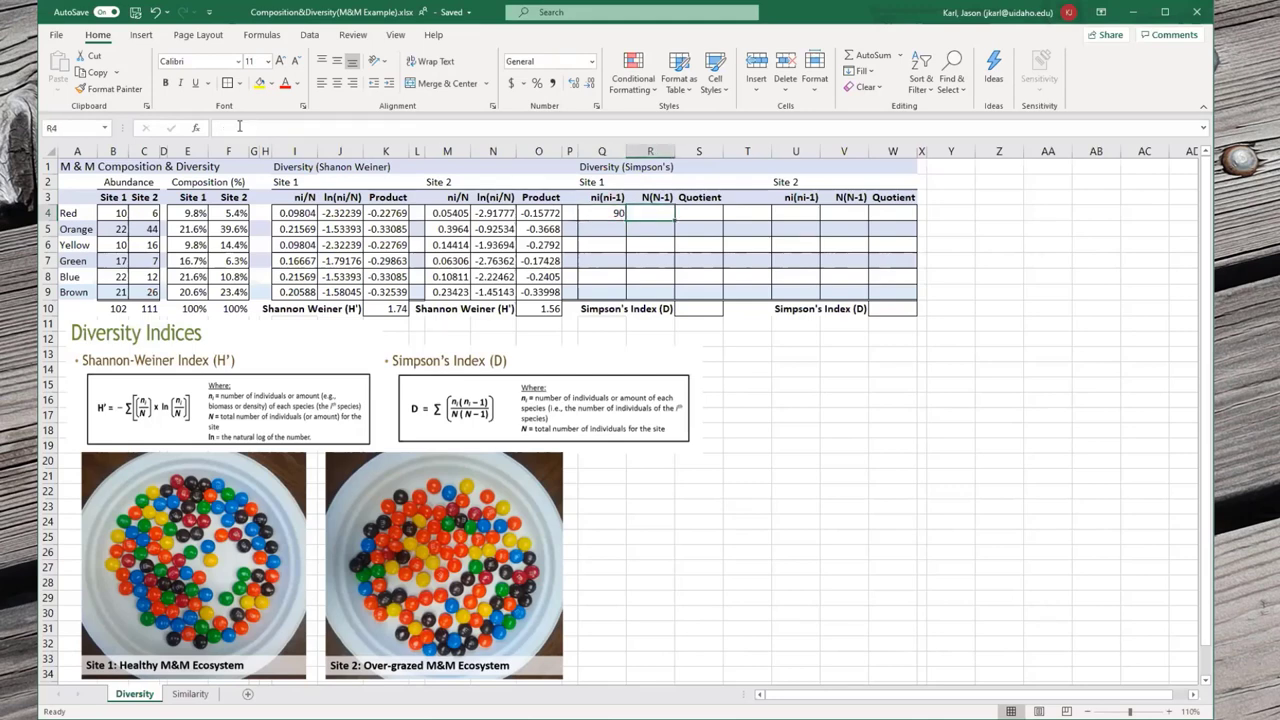
text(=)
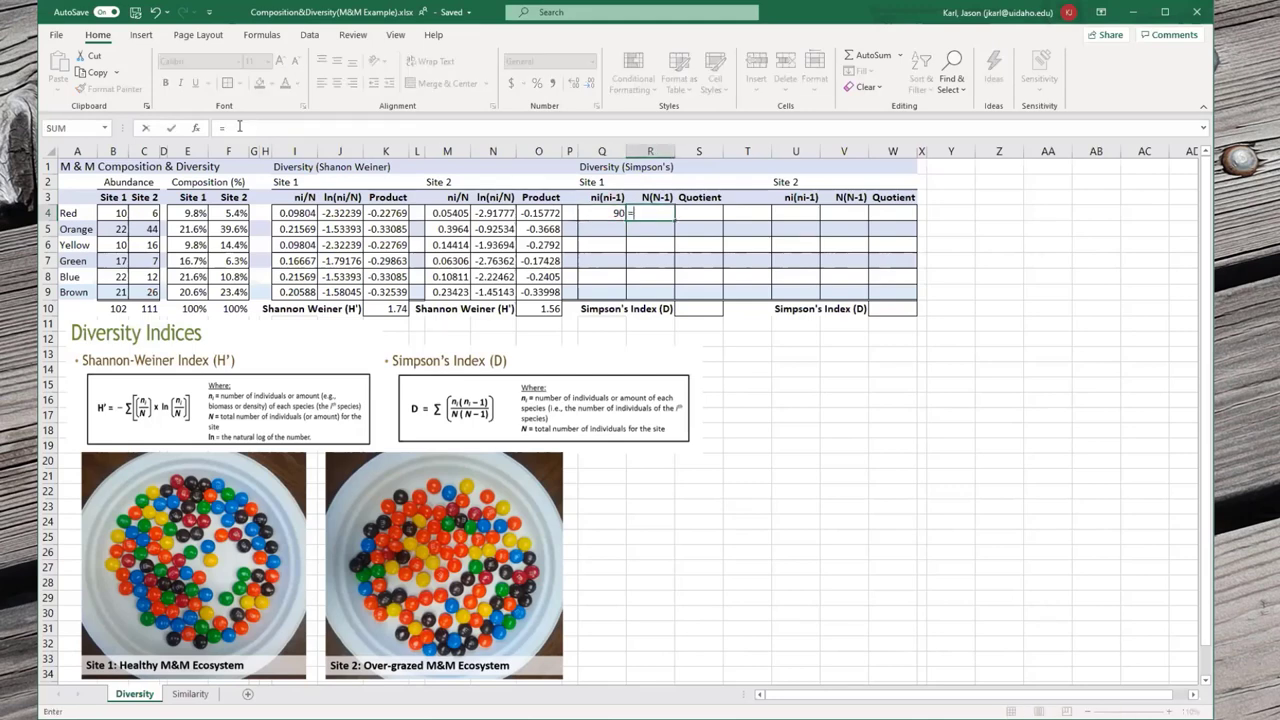
click(113, 306)
key(F4)
key(F4)
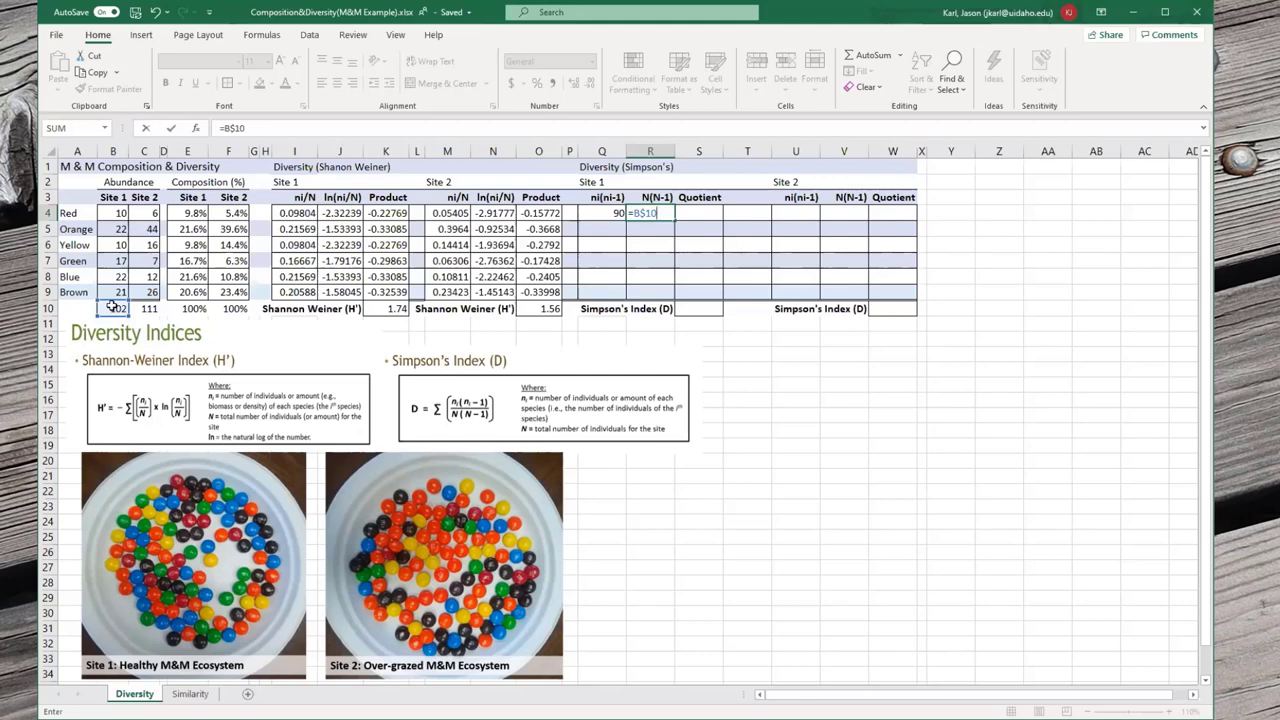
text(*(B$10-1)
key(Return)
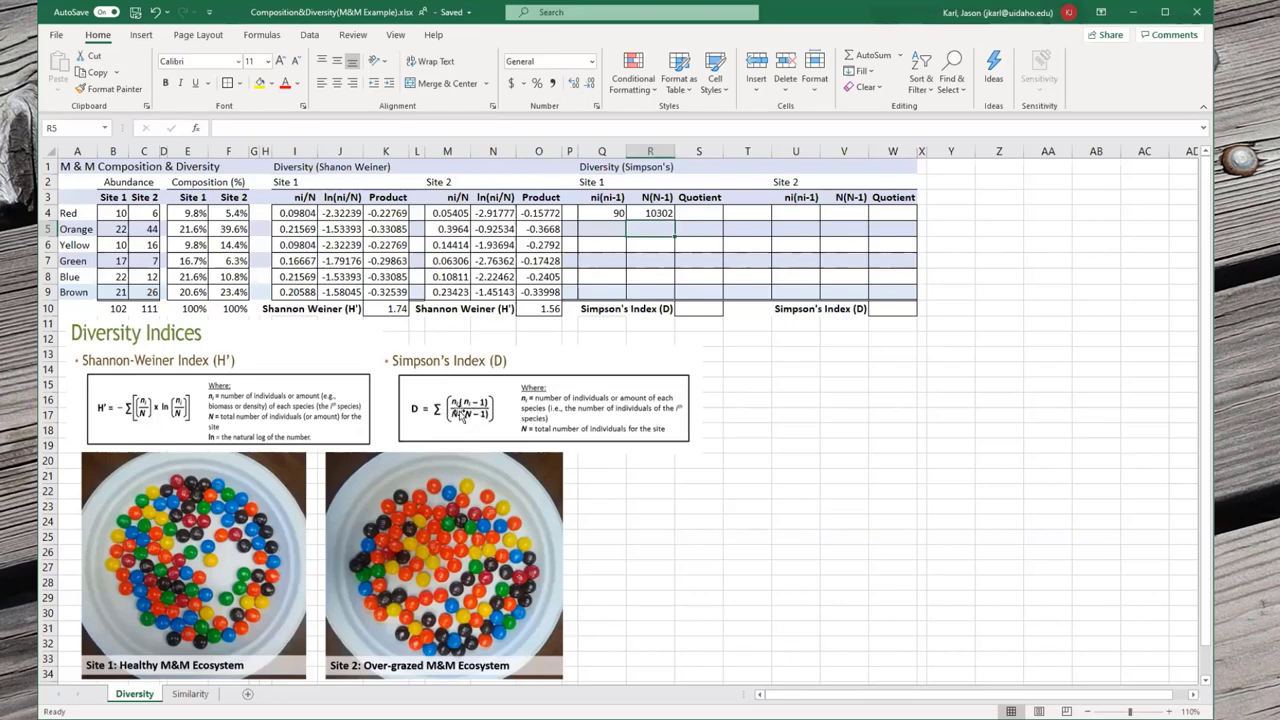
- Enter =Q4/R4 in S4 as the Red quotient for Site 1
click(685, 215)
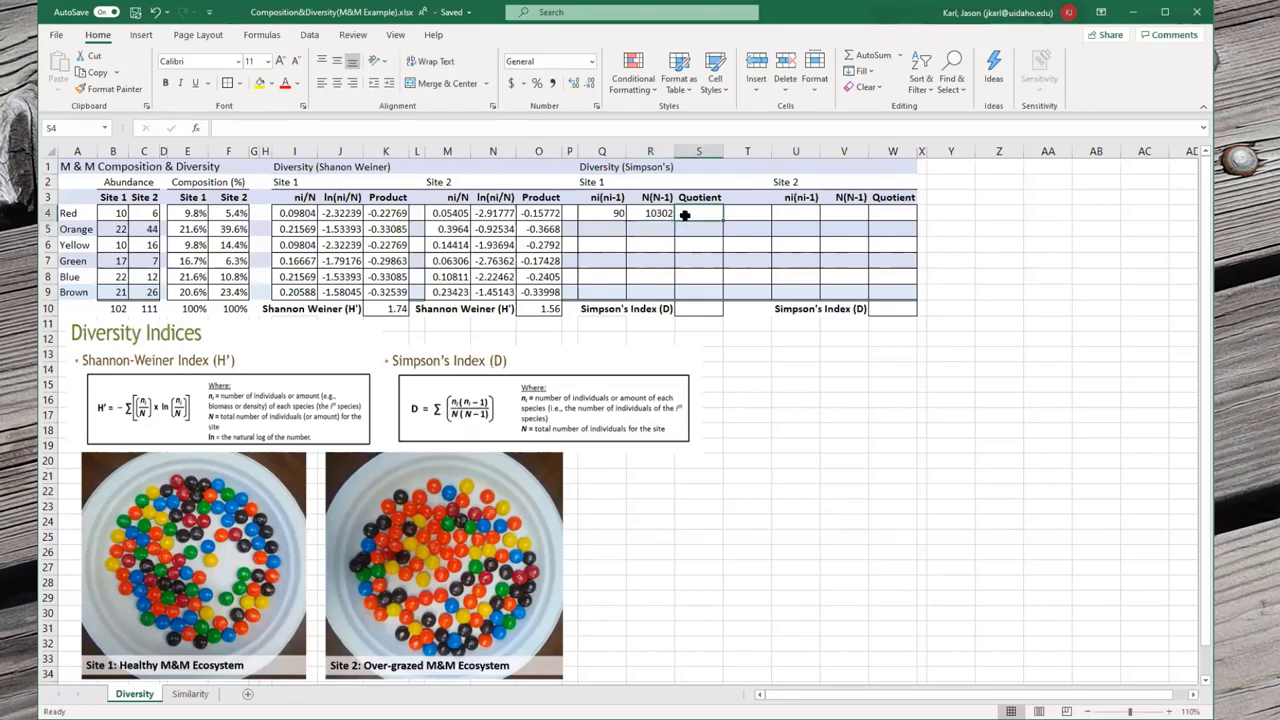
text(=)
click(610, 213)
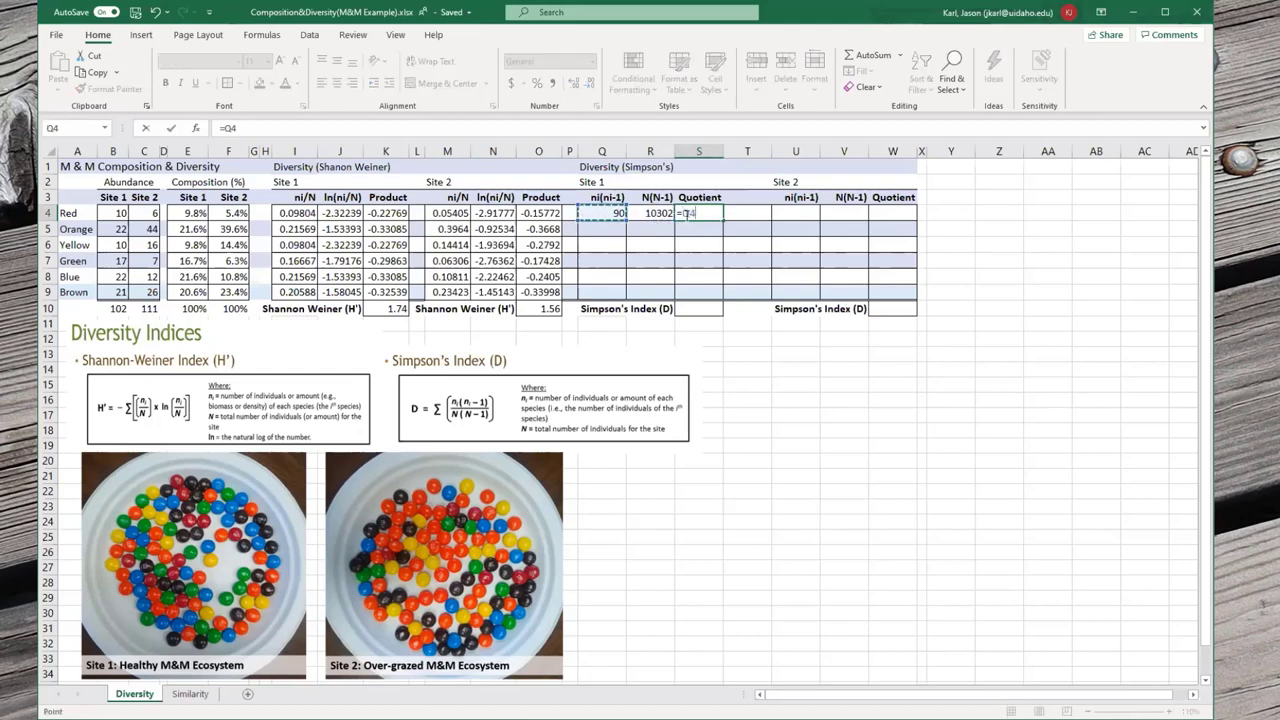
text(/)
click(648, 214)
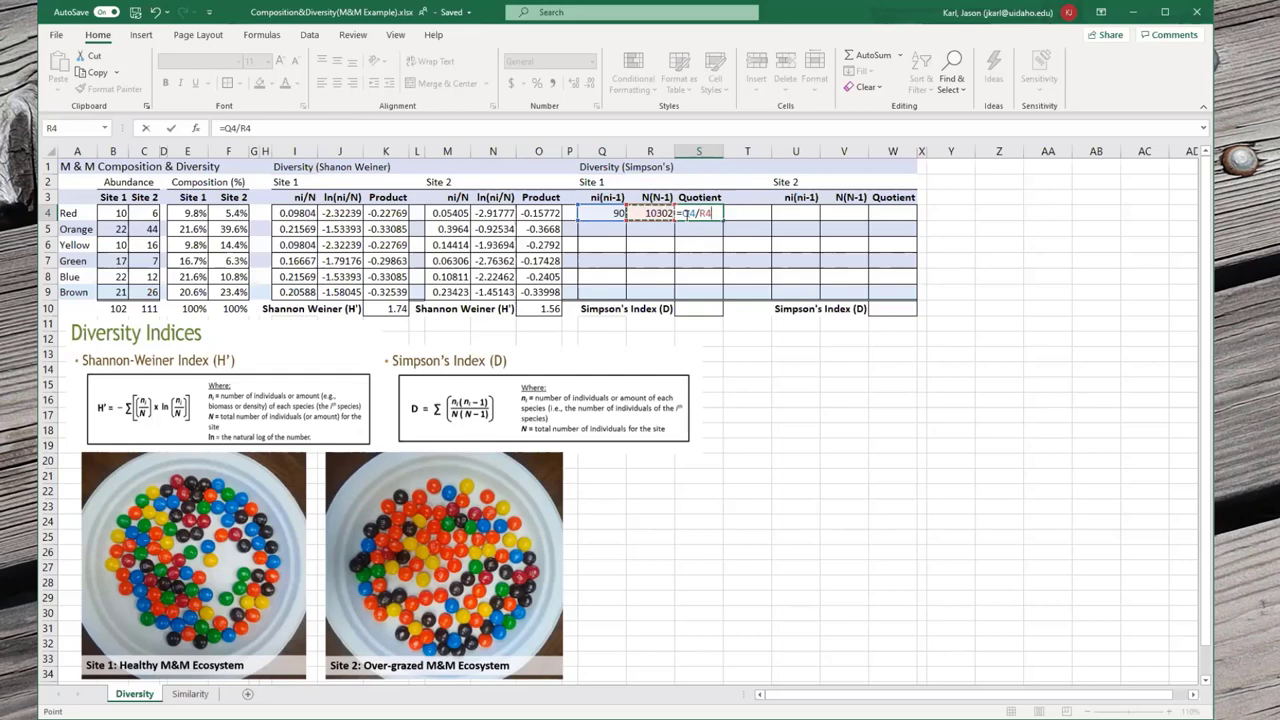
key(ctrl+Return)
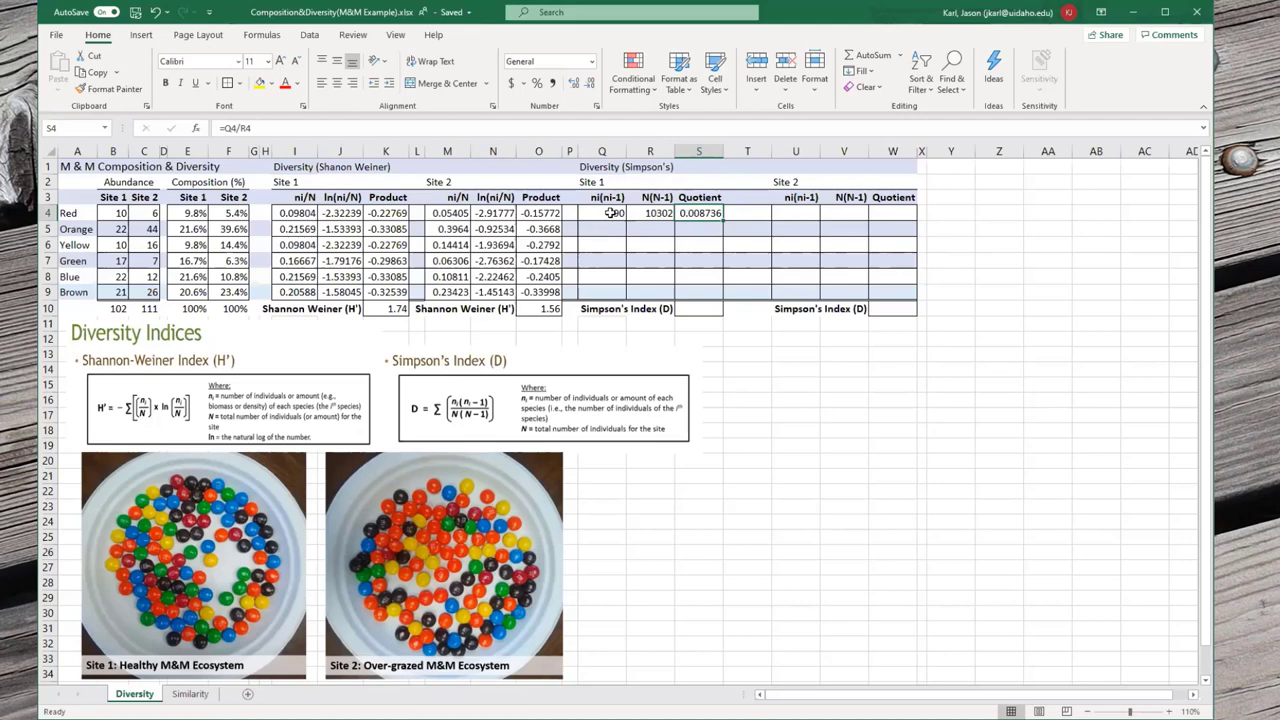
- Fill Q4:S4 down to row 9 and sum S4:S9 in S10 for D = 0.174335
drag(610, 213, 706, 300)
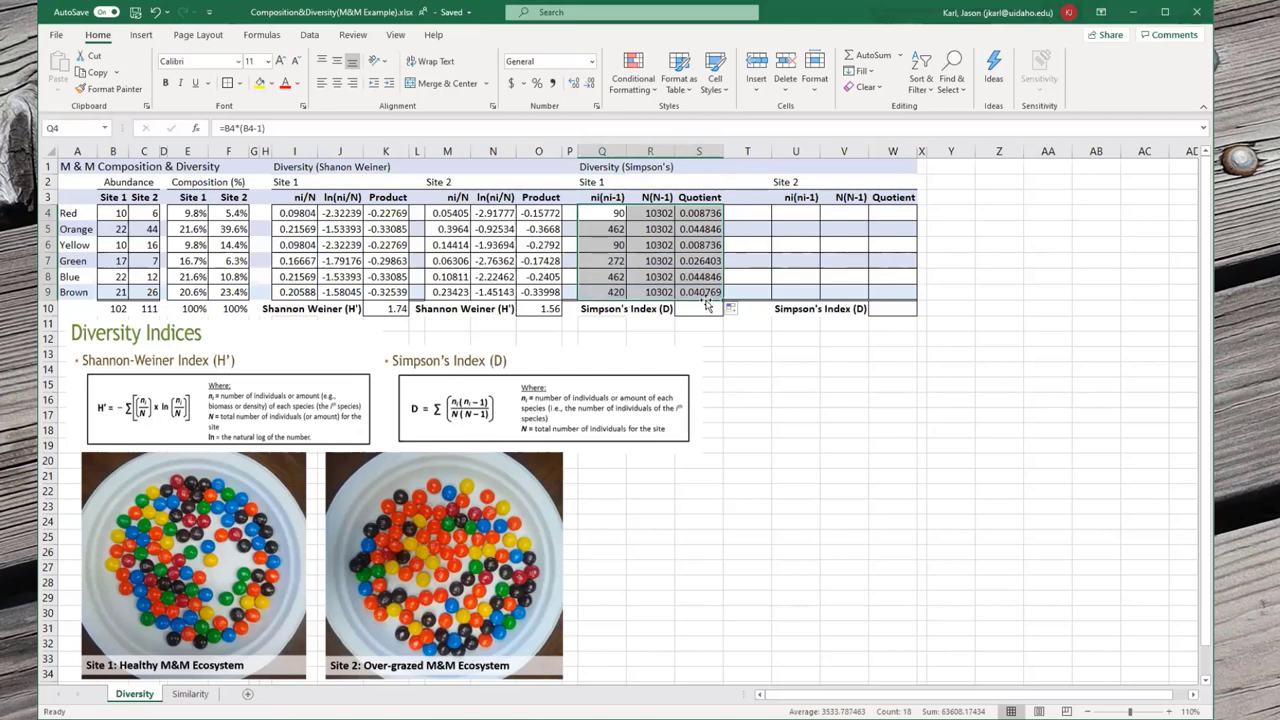
click(693, 310)
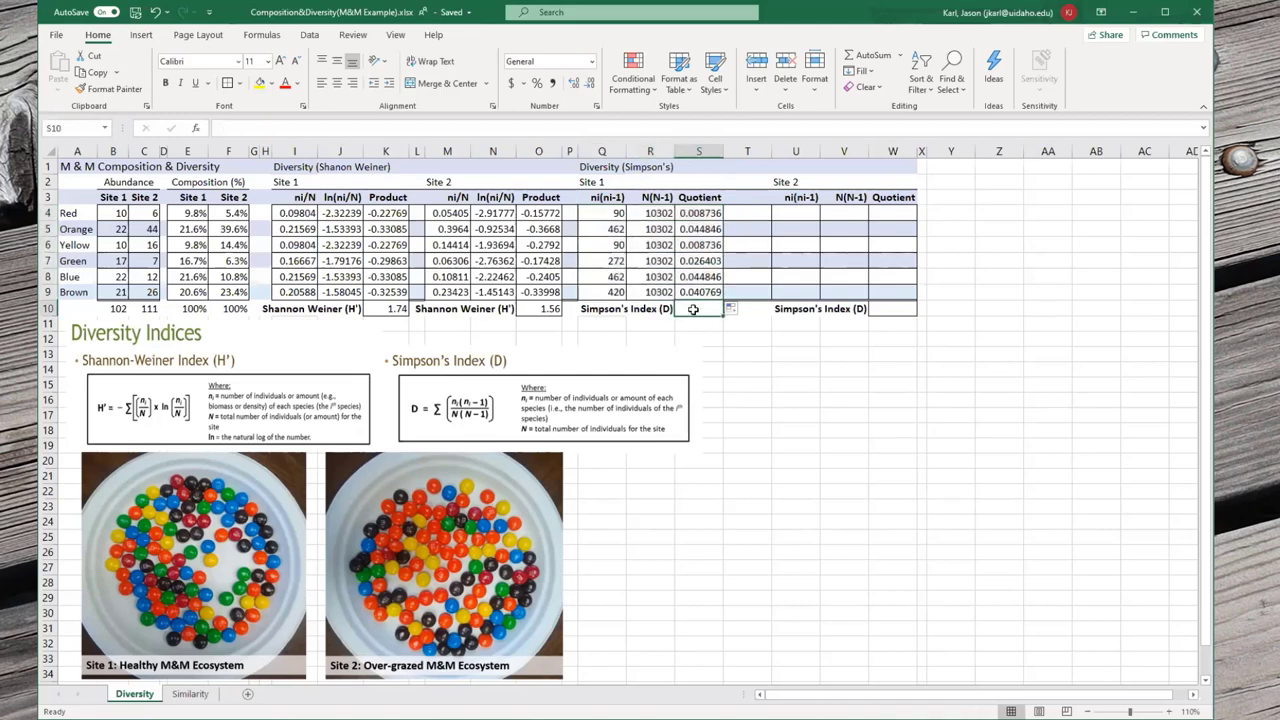
text(=)
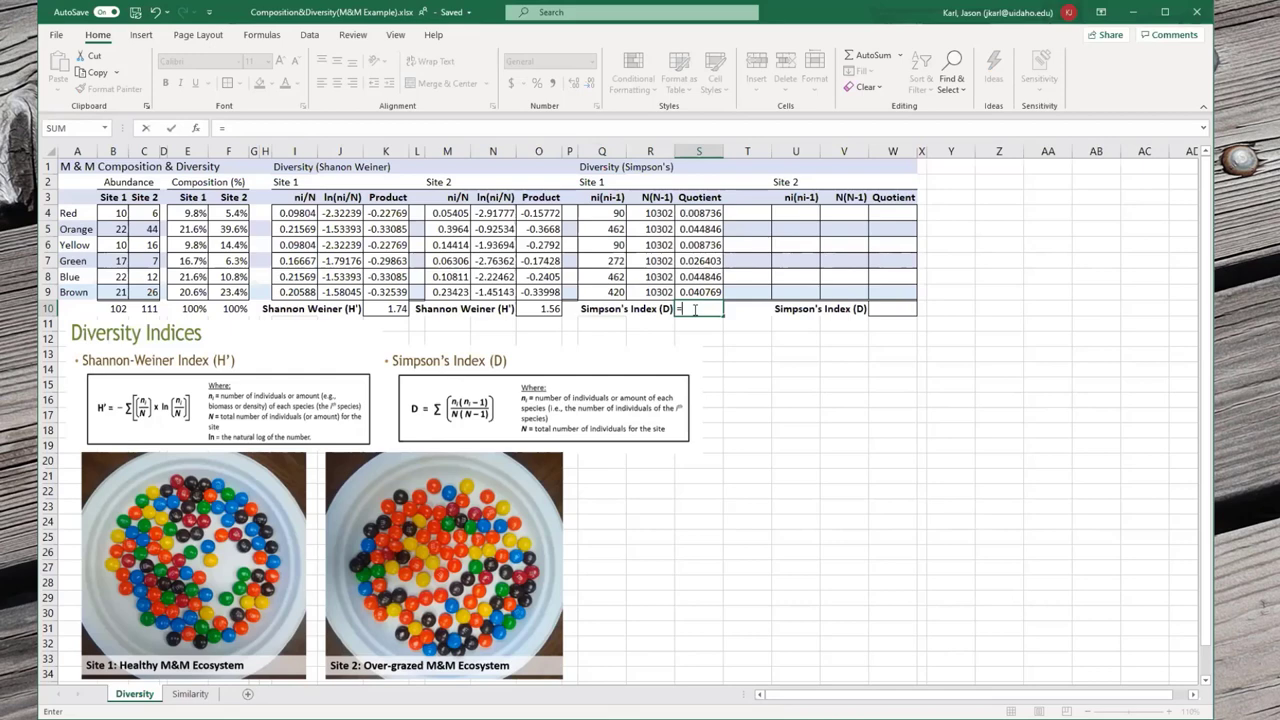
text(sum()
key(Up)
key(shift+Up)
key(shift+Up)
key(shift+Up)
key(shift+Up)
key(shift+Up)
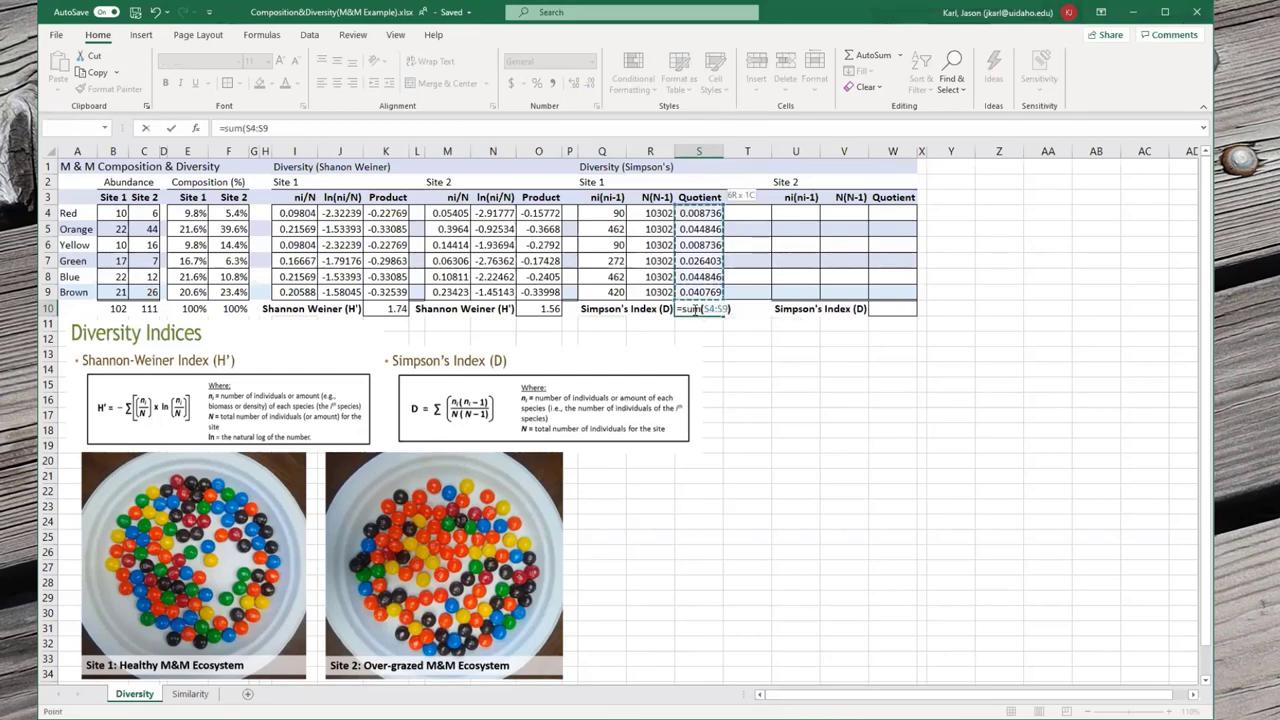
key(Return)
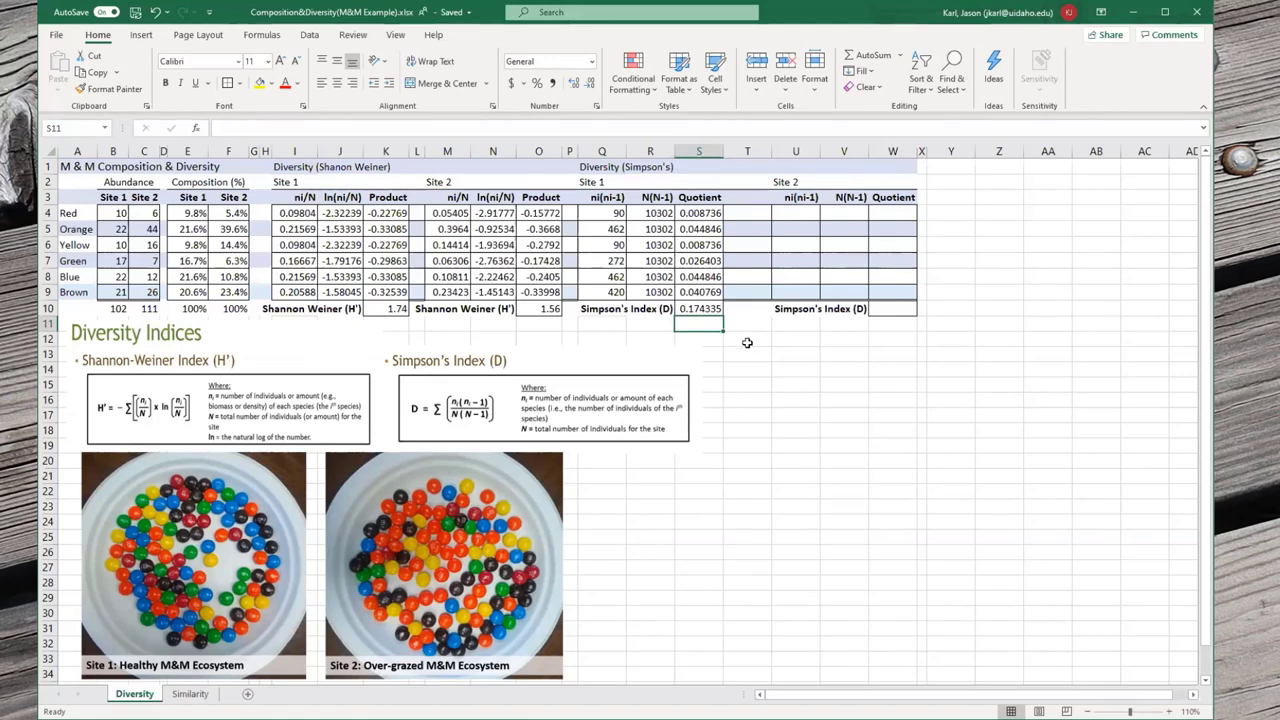
- Enter =C4*(C4-1) in U4 and =C$10*(C$10-1) in V4 for Site 2
click(793, 214)
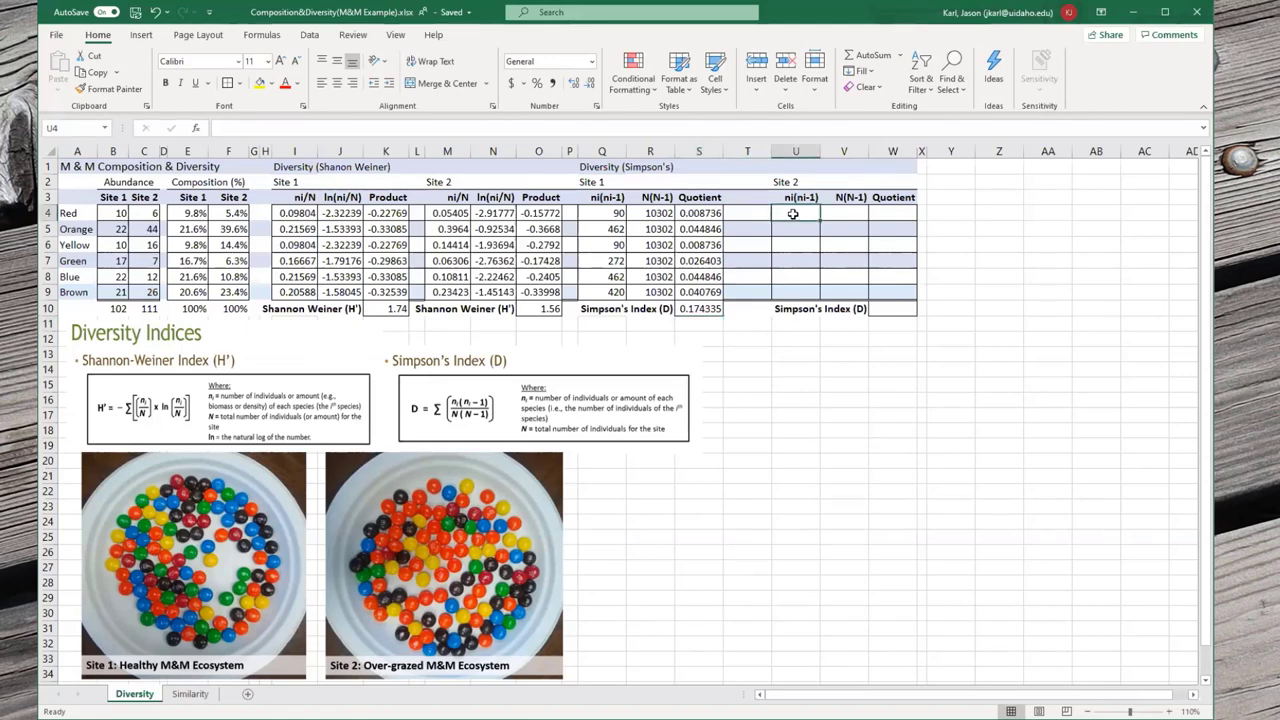
text(=)
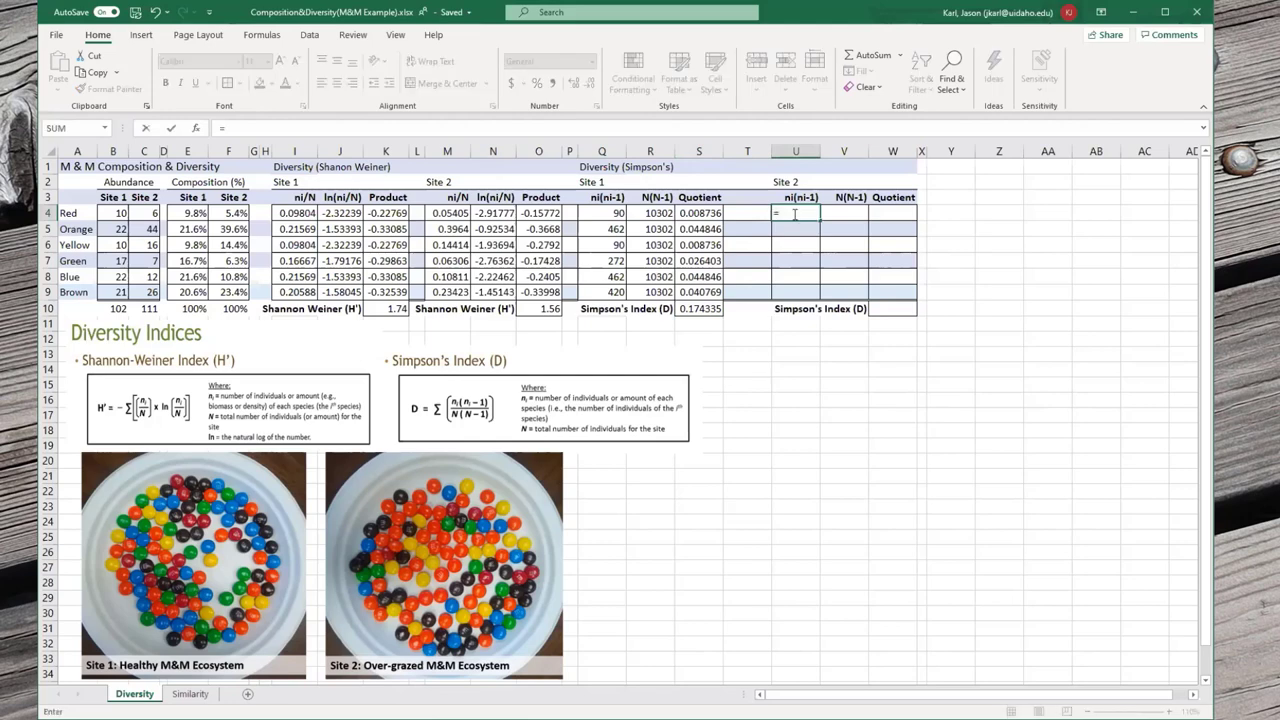
key(Left)
key(Left)
key(Left)
key(Left)
key(Left)
key(Left)
key(Left)
key(Left)
key(Left)
key(Left)
key(Left)
key(Left)
key(Left)
key(Left)
key(Left)
key(Left)
key(Left)
key(Left)
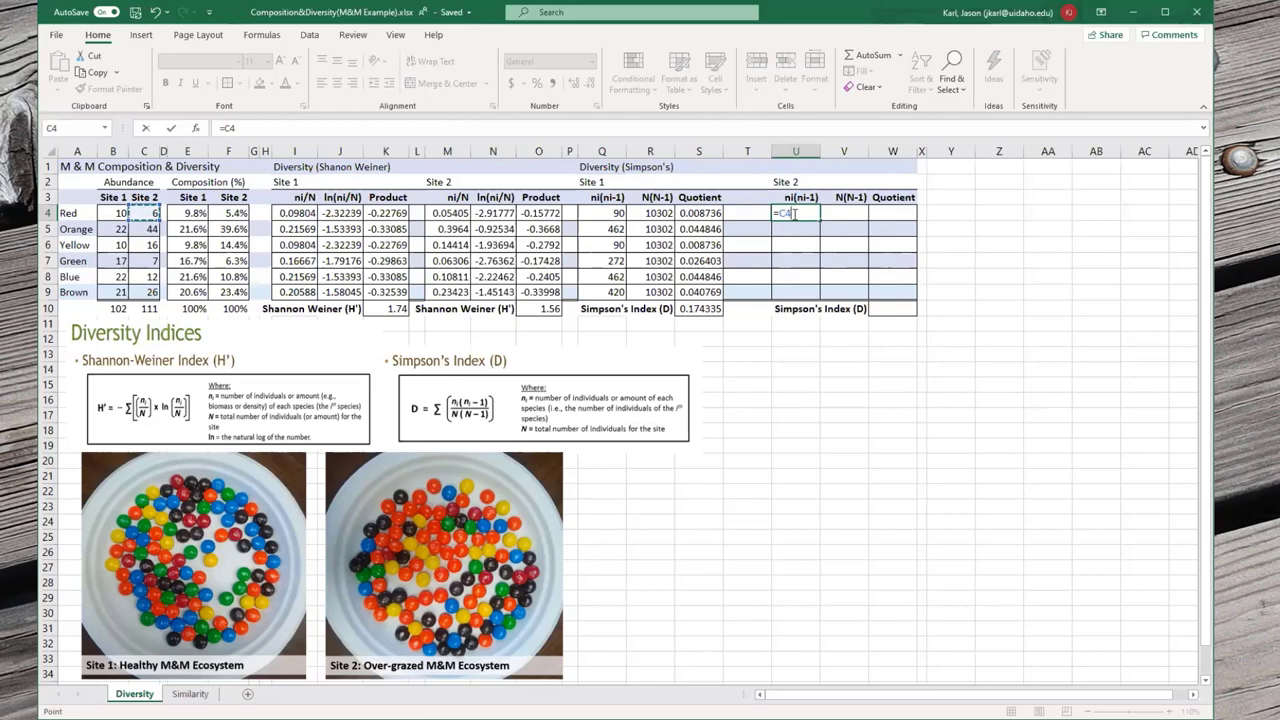
text(*(C4-1))
key(Tab)
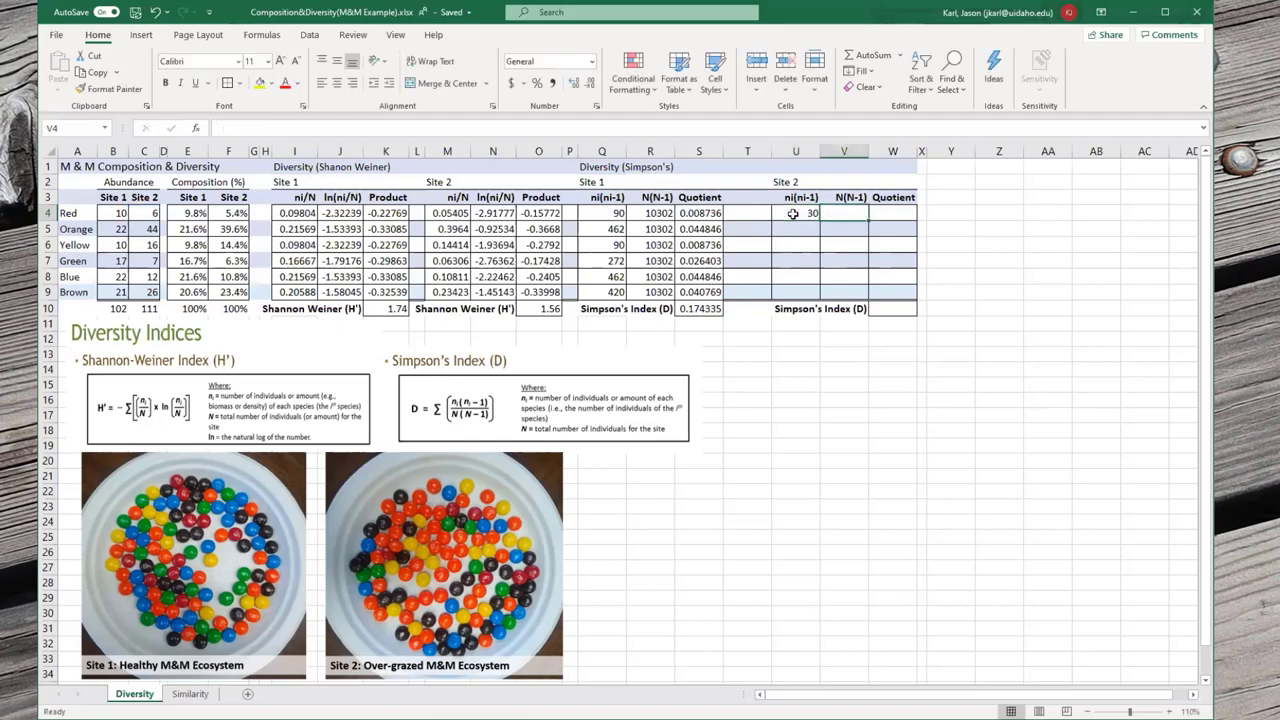
text(=)
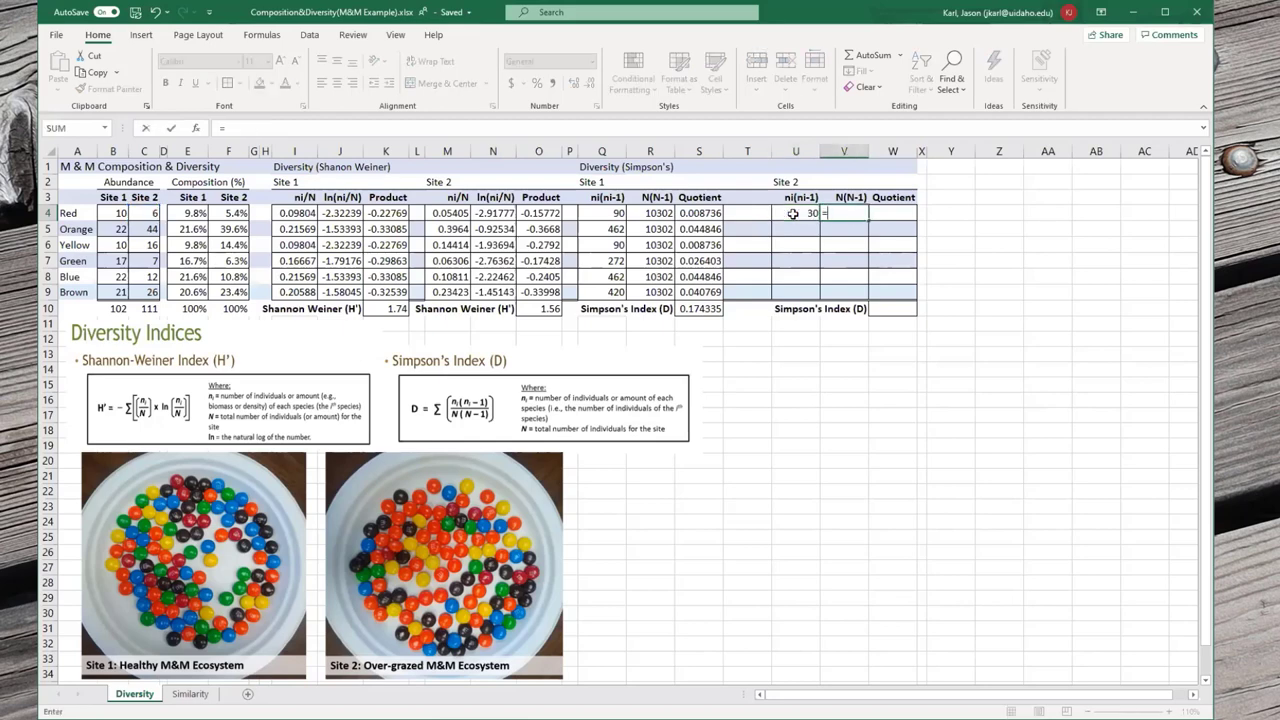
text(C$10*()
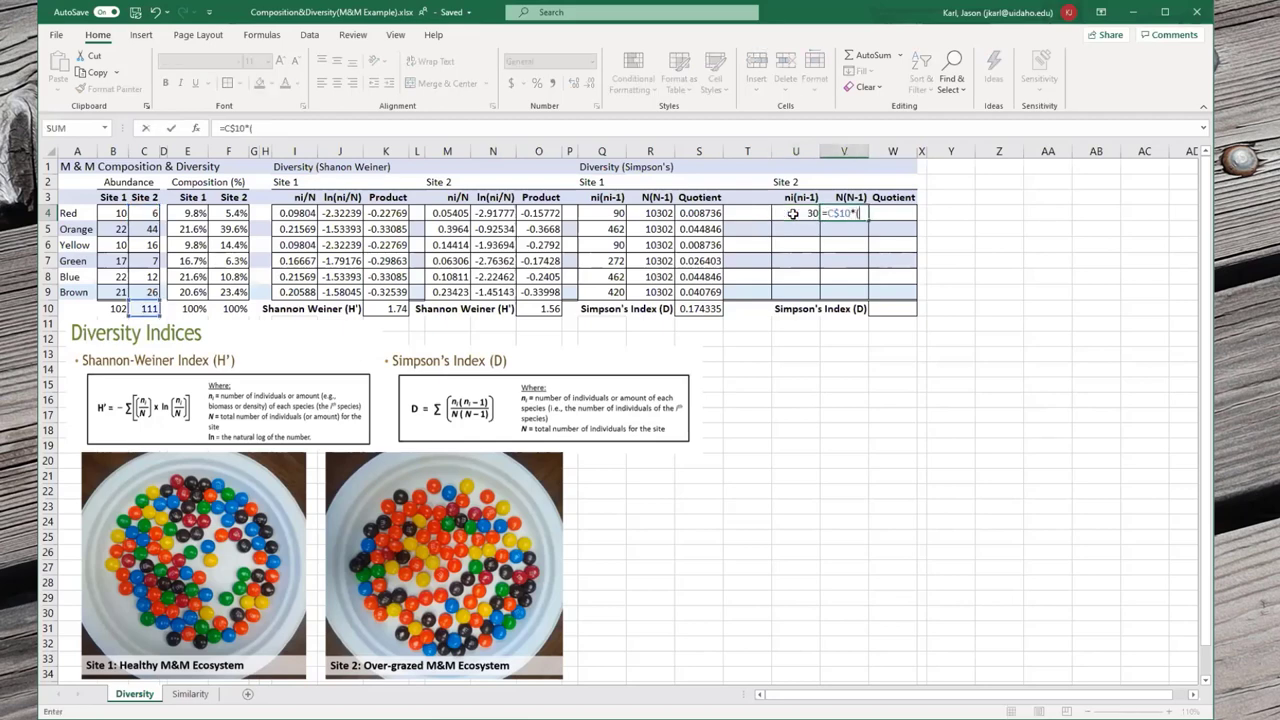
text(C$010-1))
key(Return)
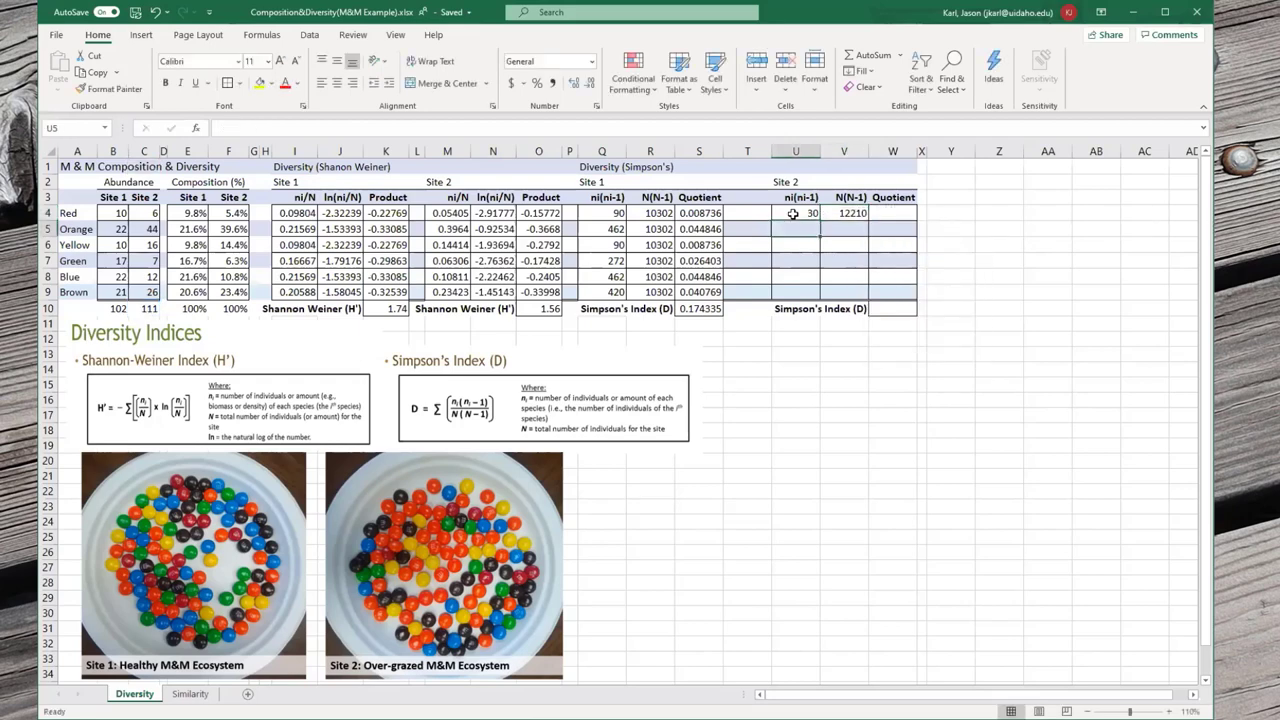
- Enter =U4/V4 in W4 as the Site 2 Red quotient
key(Up)
key(Right)
text(=)
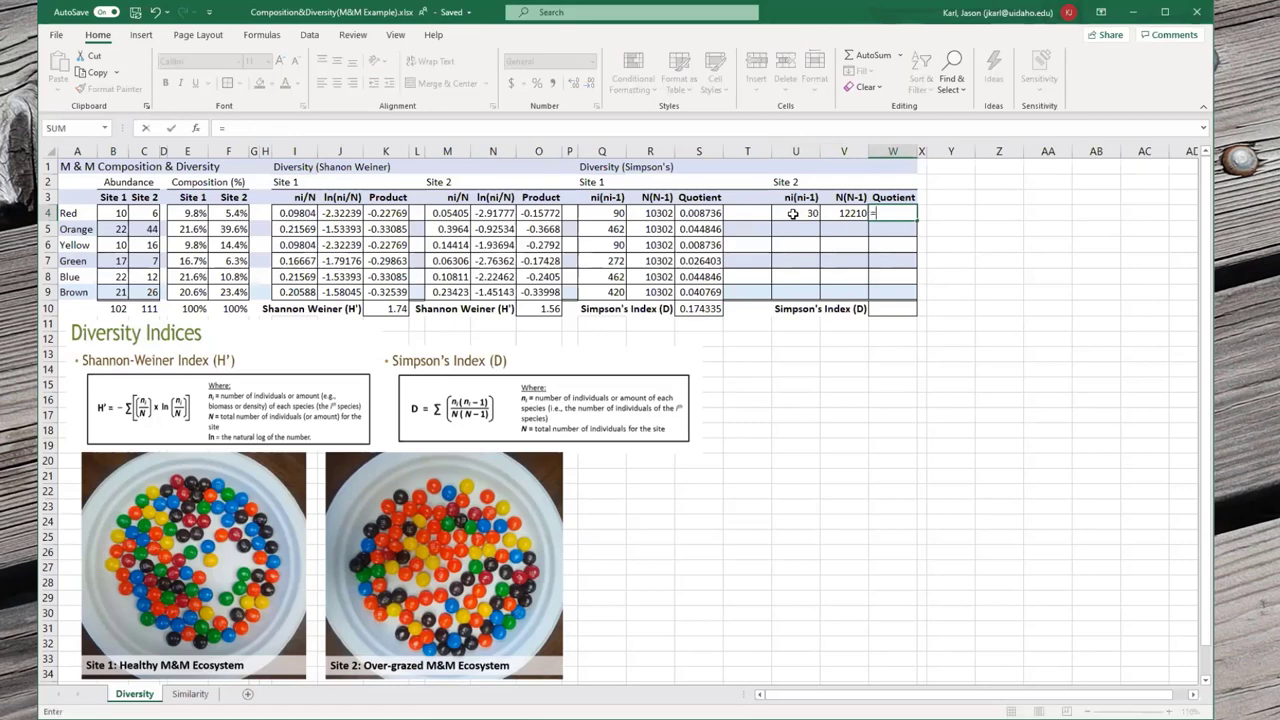
click(792, 213)
text(/V4)
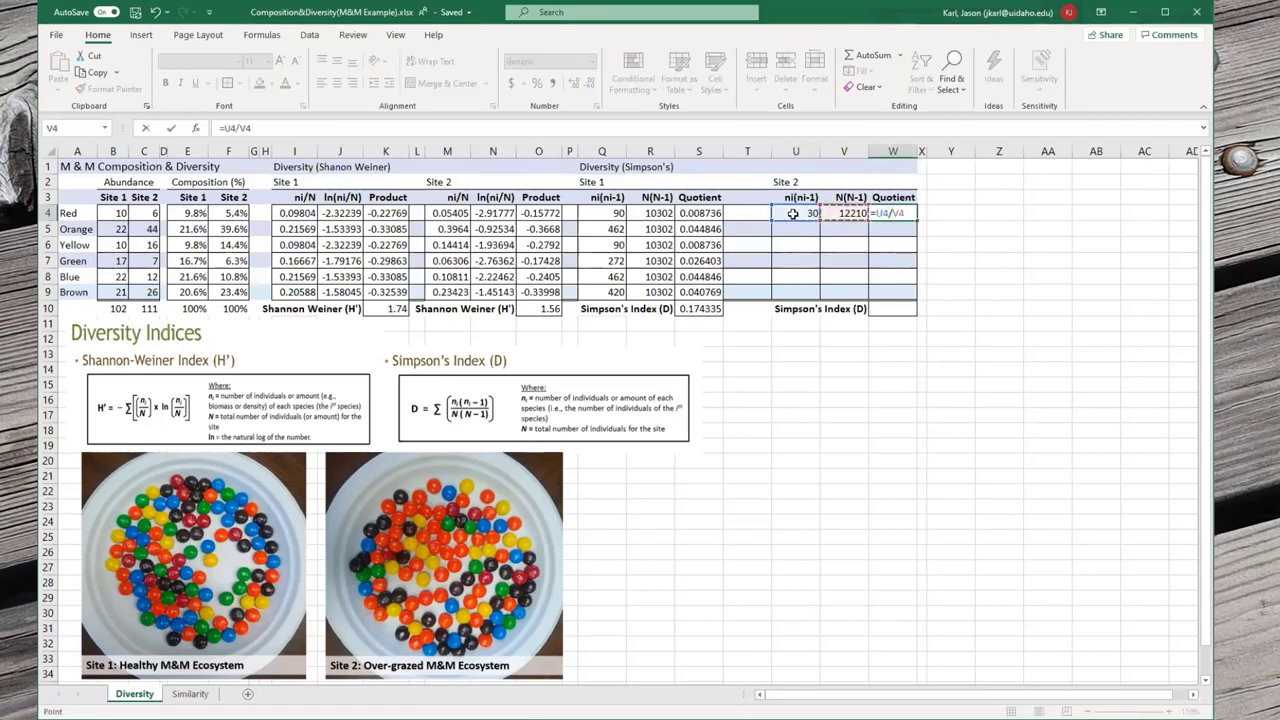
key(Return)
- Fill U4:W4 down to row 9 and enter =SUM(W4:W9) in W10, giving 0.244554
key(Up)
drag(792, 213, 902, 296)
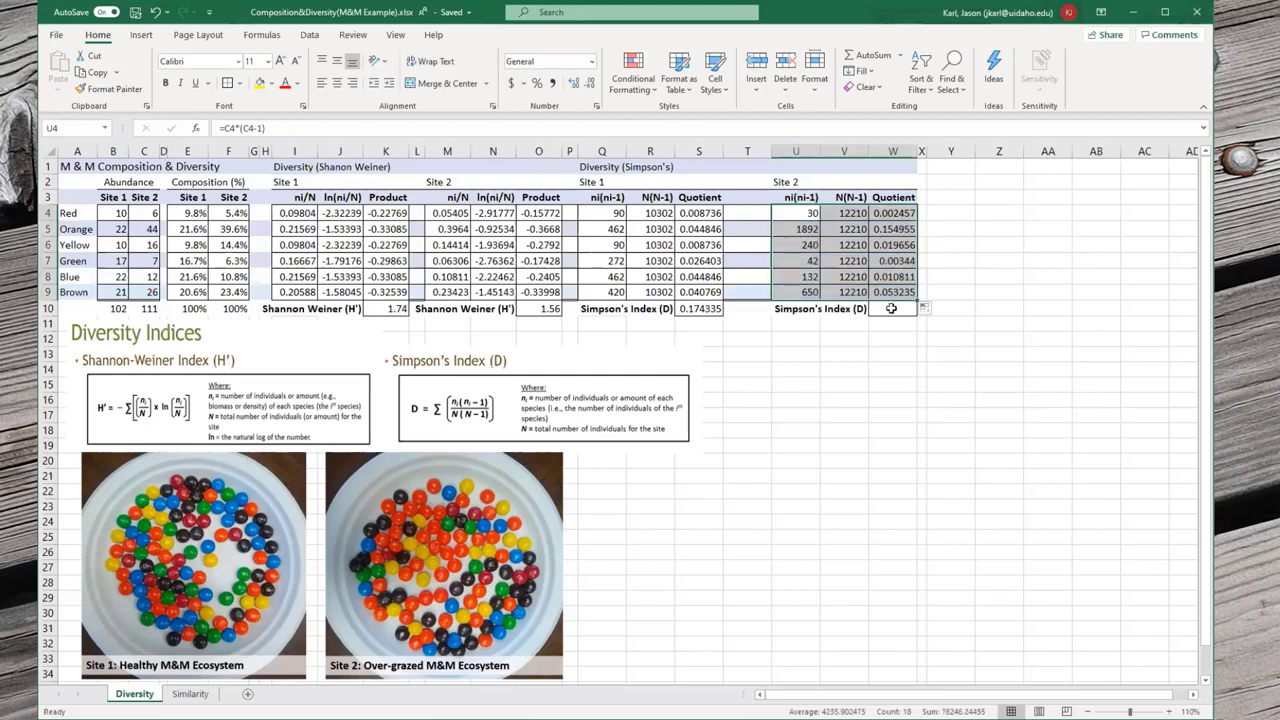
click(891, 308)
text(=s)
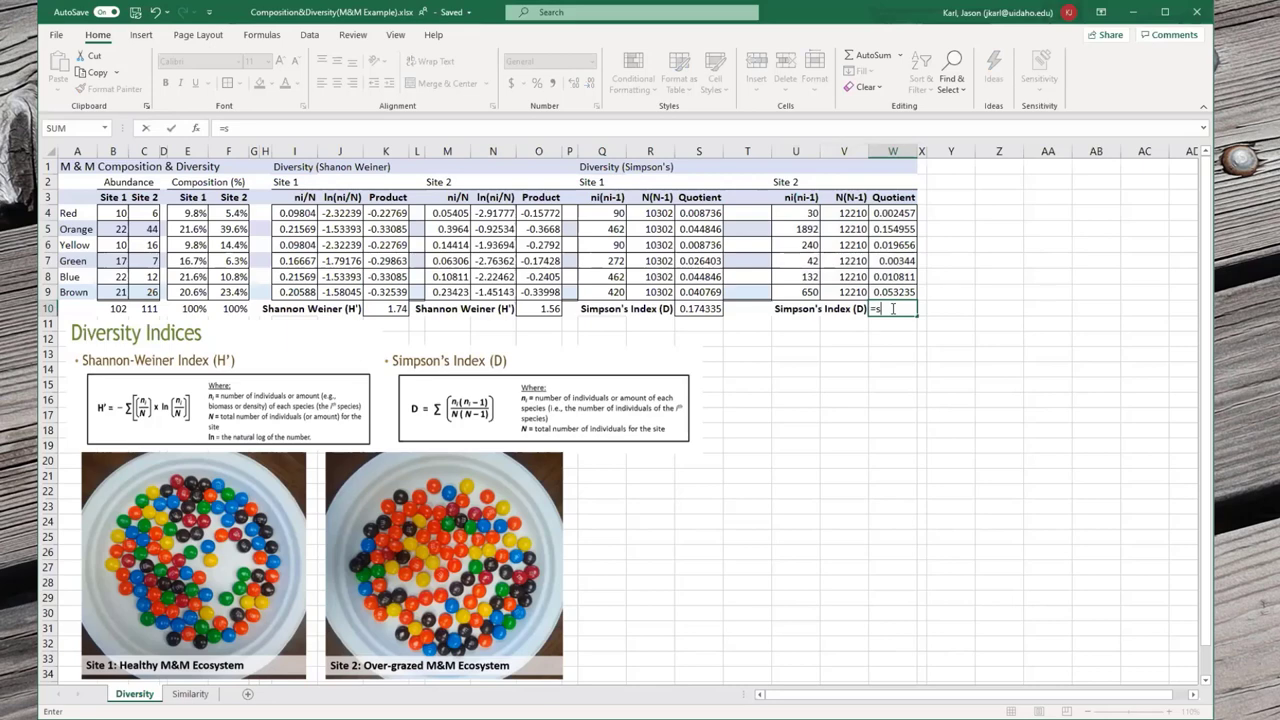
text(um(w4:w9))
key(Return)
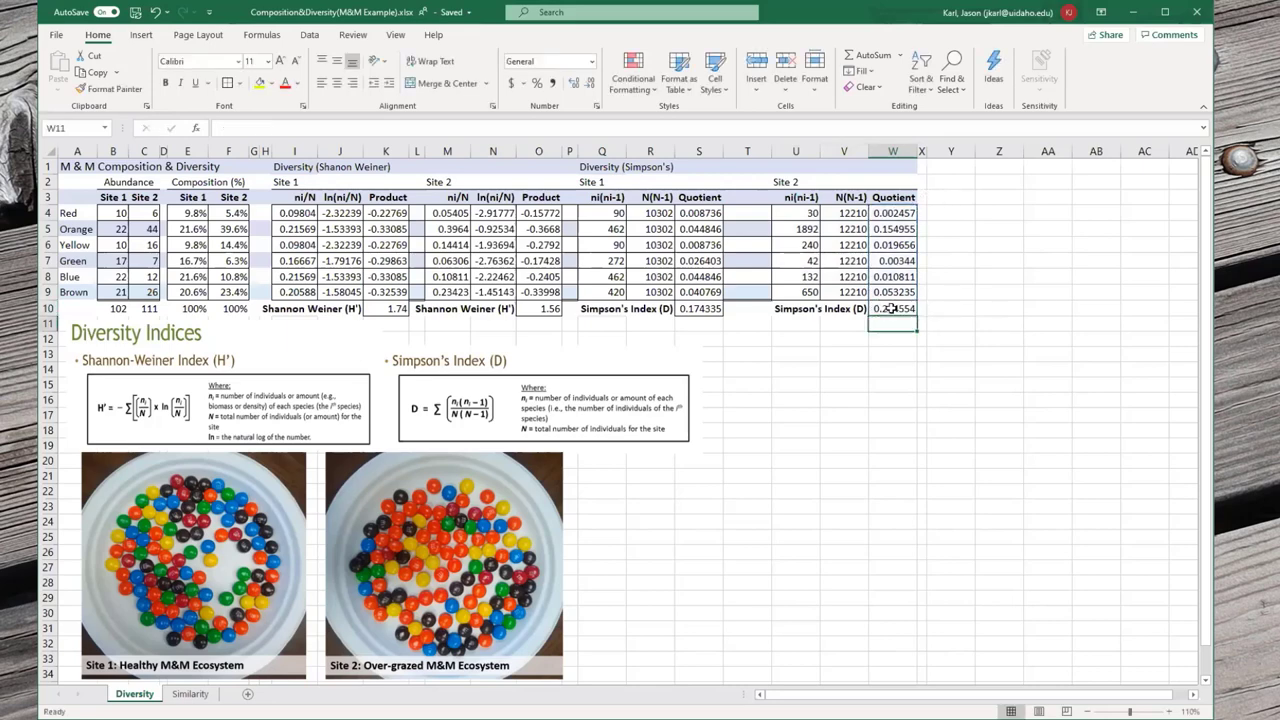
- Add the label 1-D in R11 and =1-S10 in S11 for Site 1
click(697, 326)
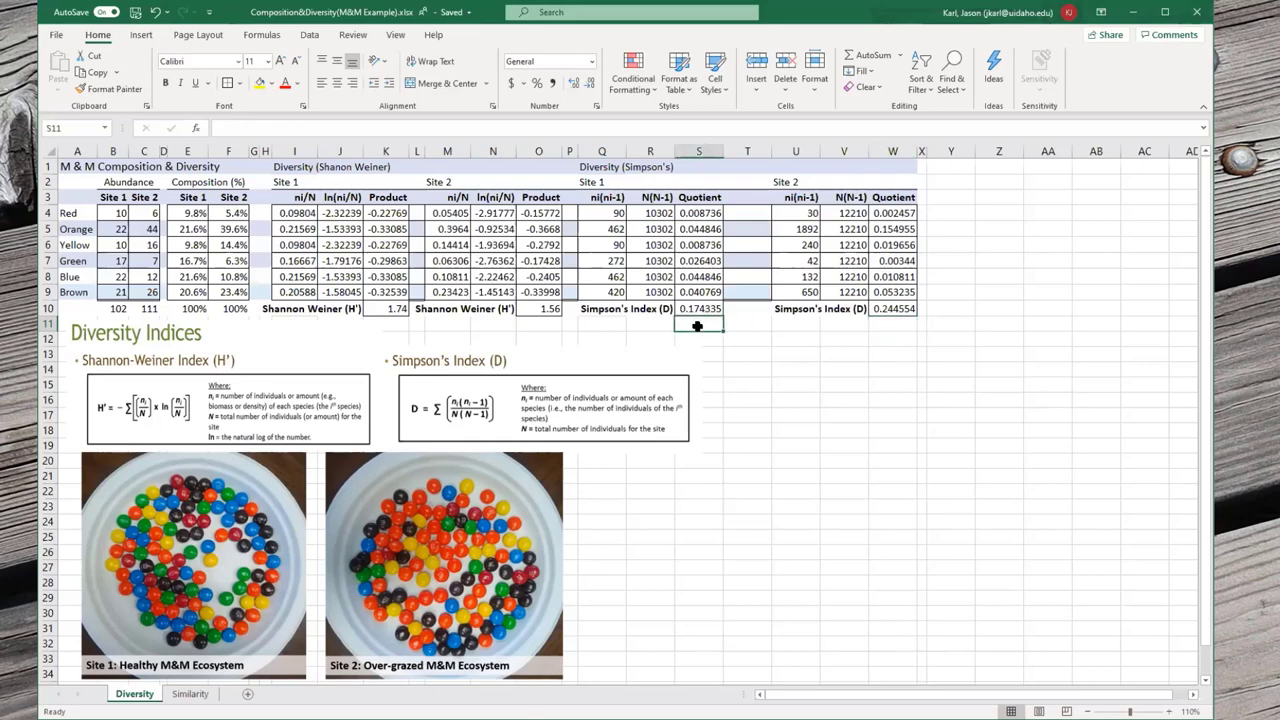
click(658, 332)
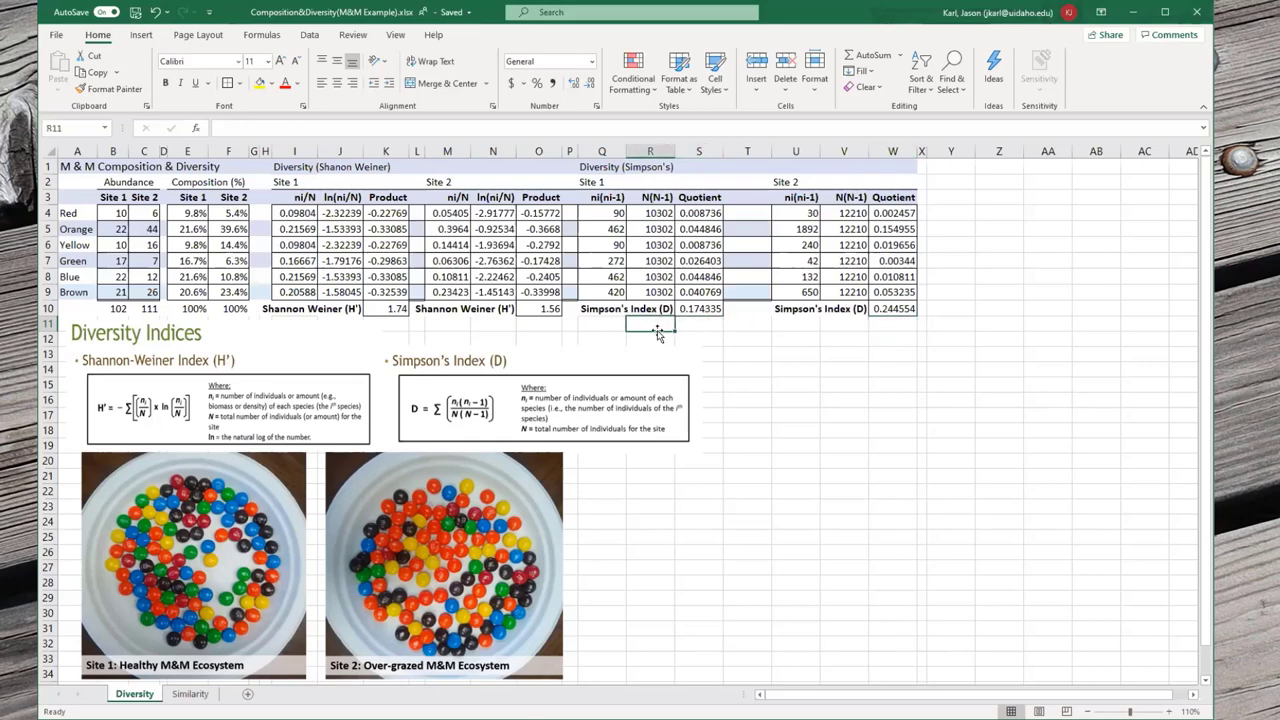
text(1-D)
key(Tab)
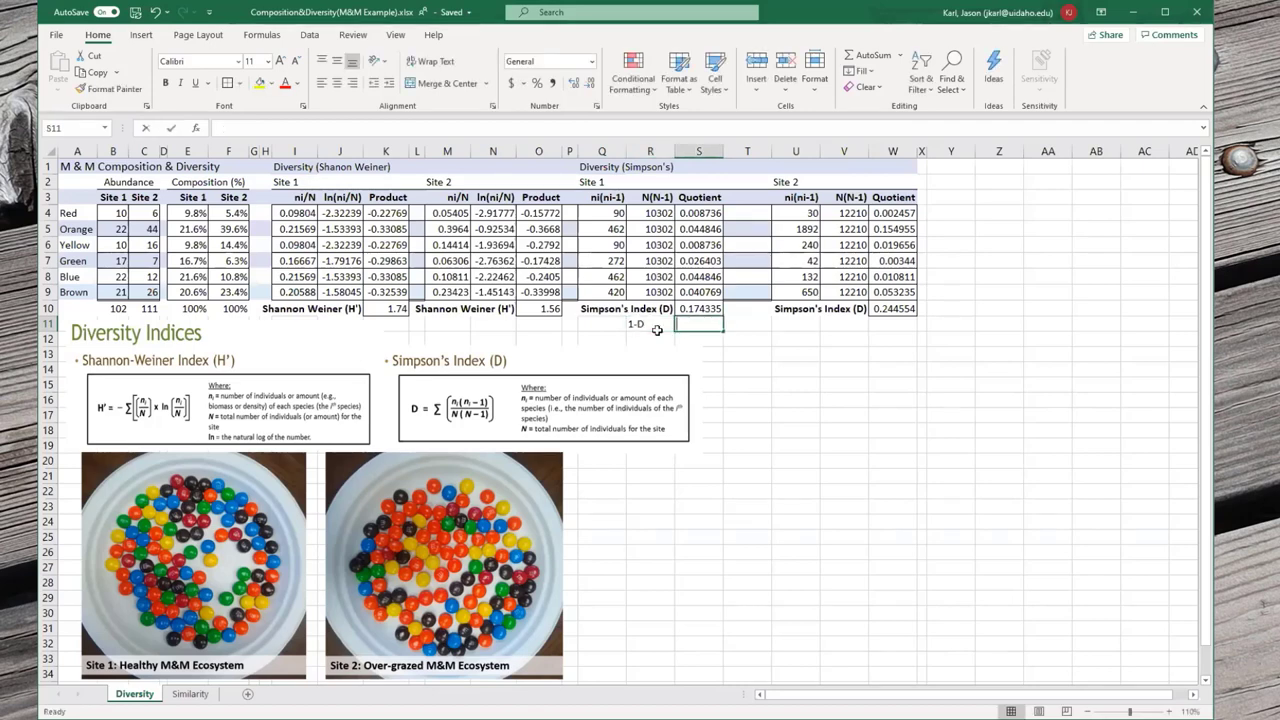
text(=1-S10)
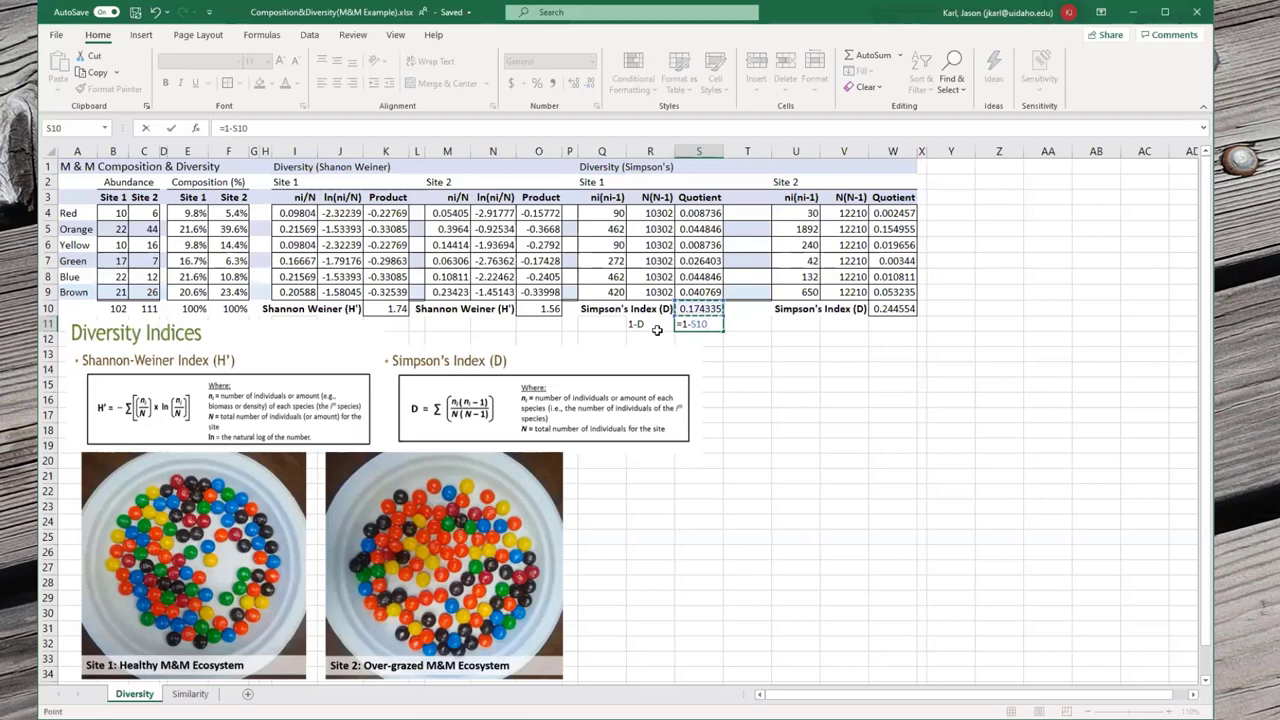
key(ctrl+Return)
- Add the label 1-D in V11 and =1-W10 in W11 for Site 2
key(Right)
key(Right)
key(Right)
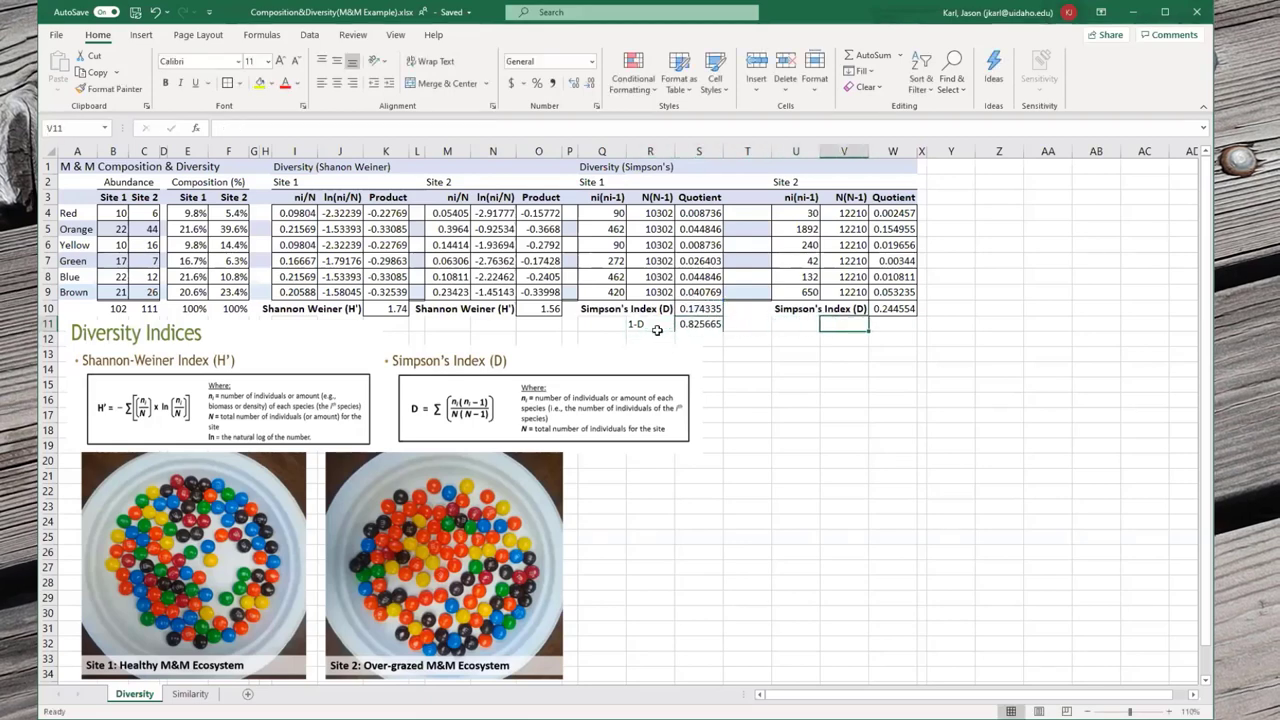
text(1-D)
key(Right)
text(=)
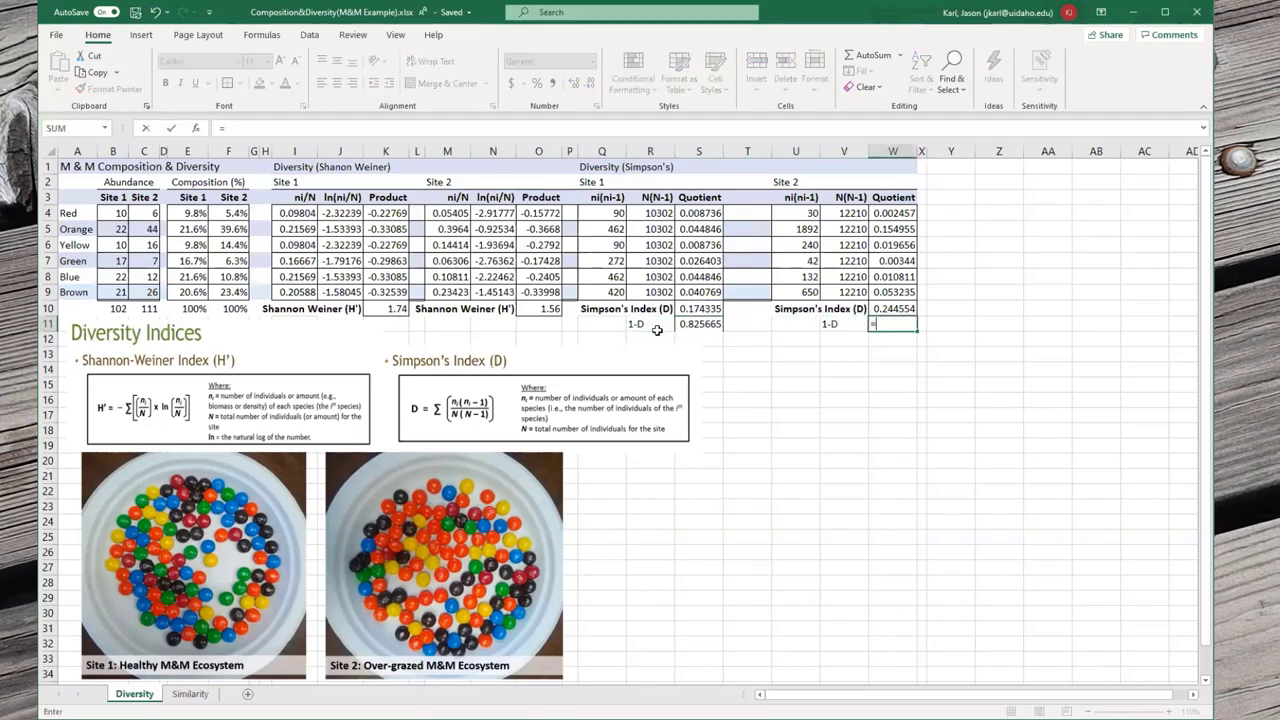
text(1-W10)
key(Return)
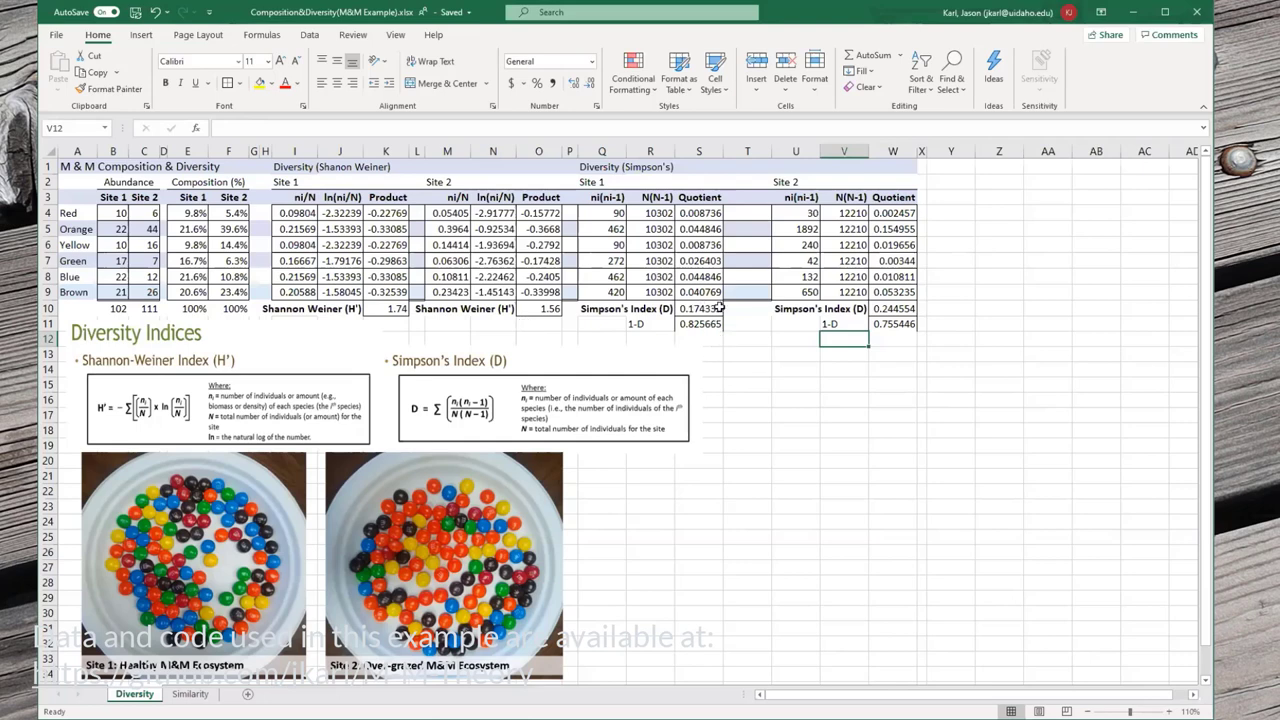
click(884, 309)
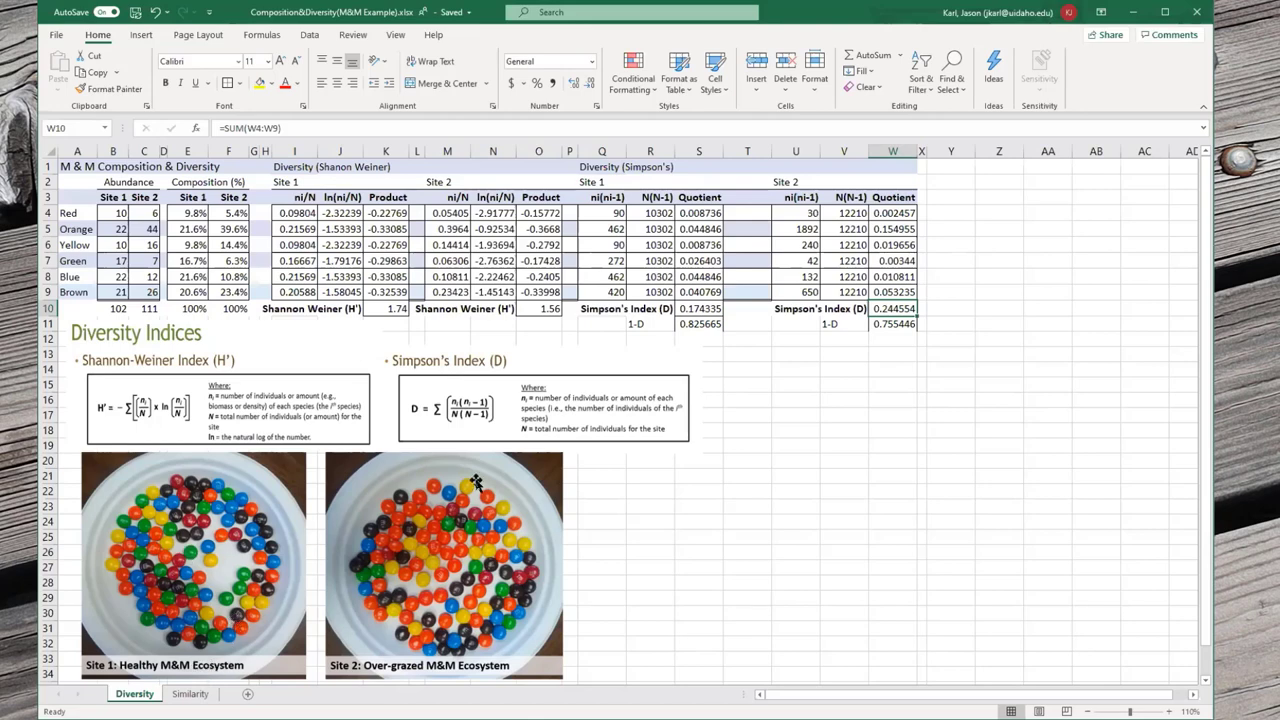
click(706, 326)
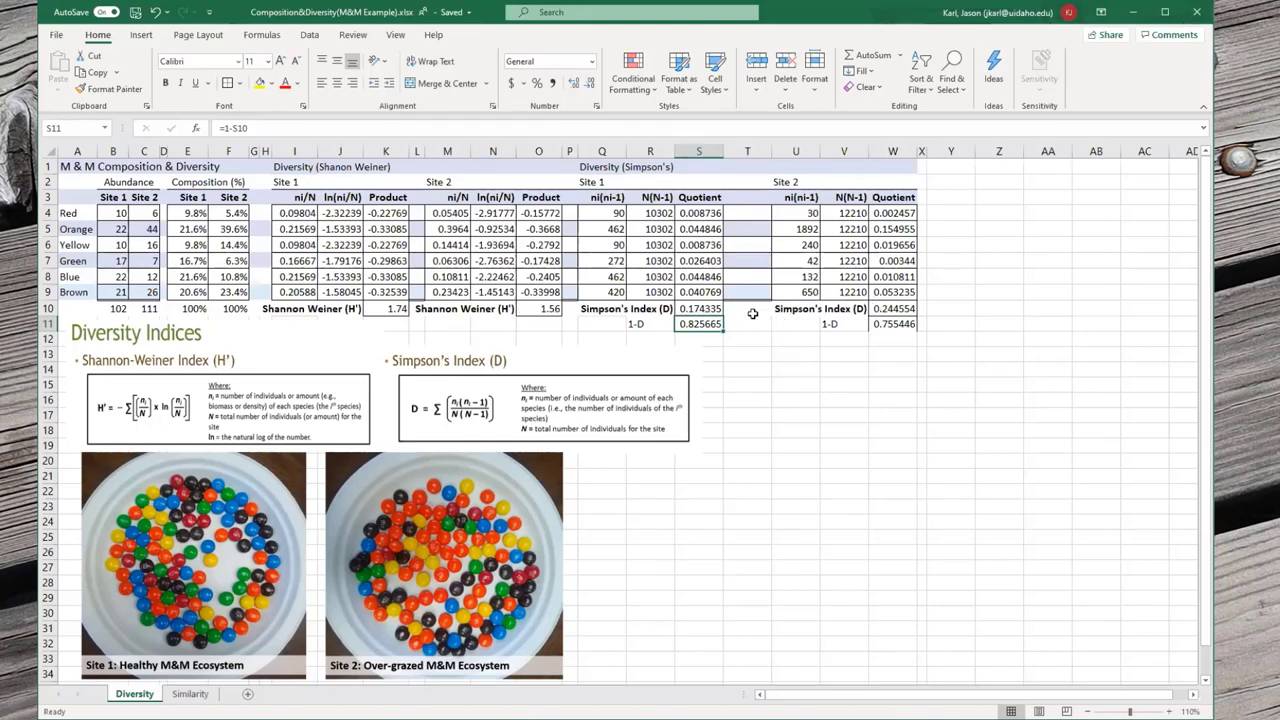
click(703, 311)
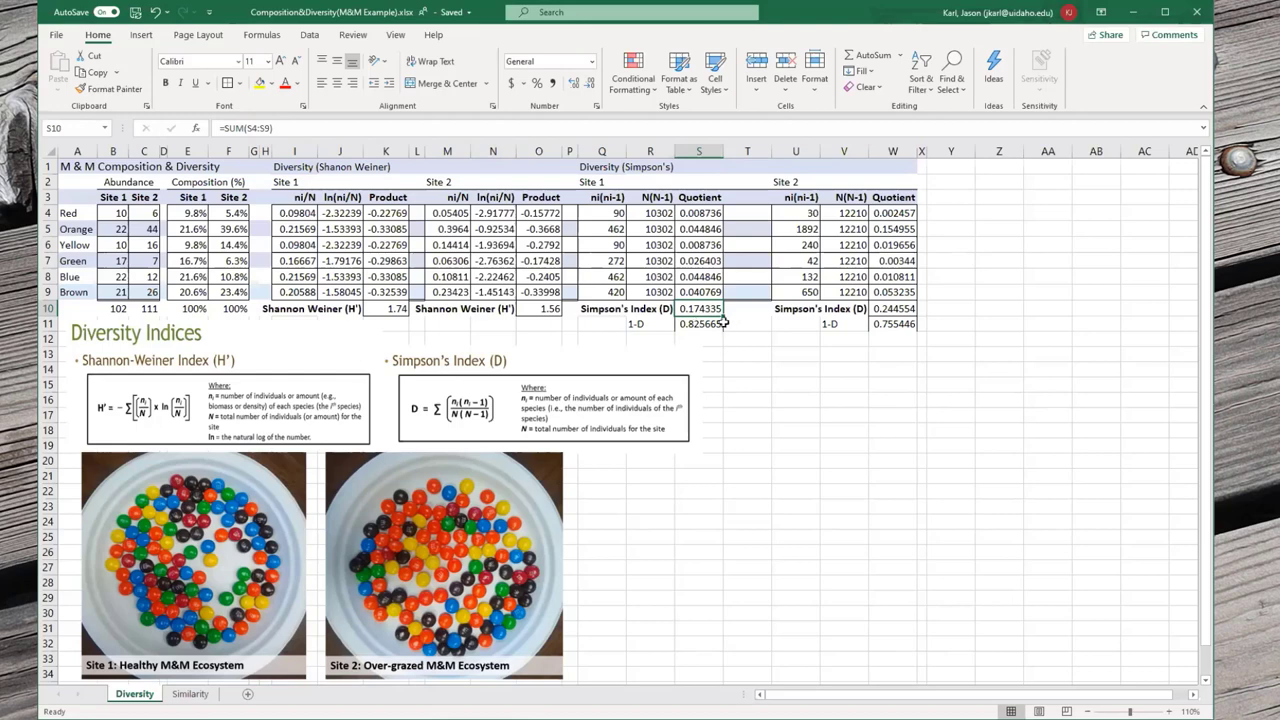
click(700, 323)
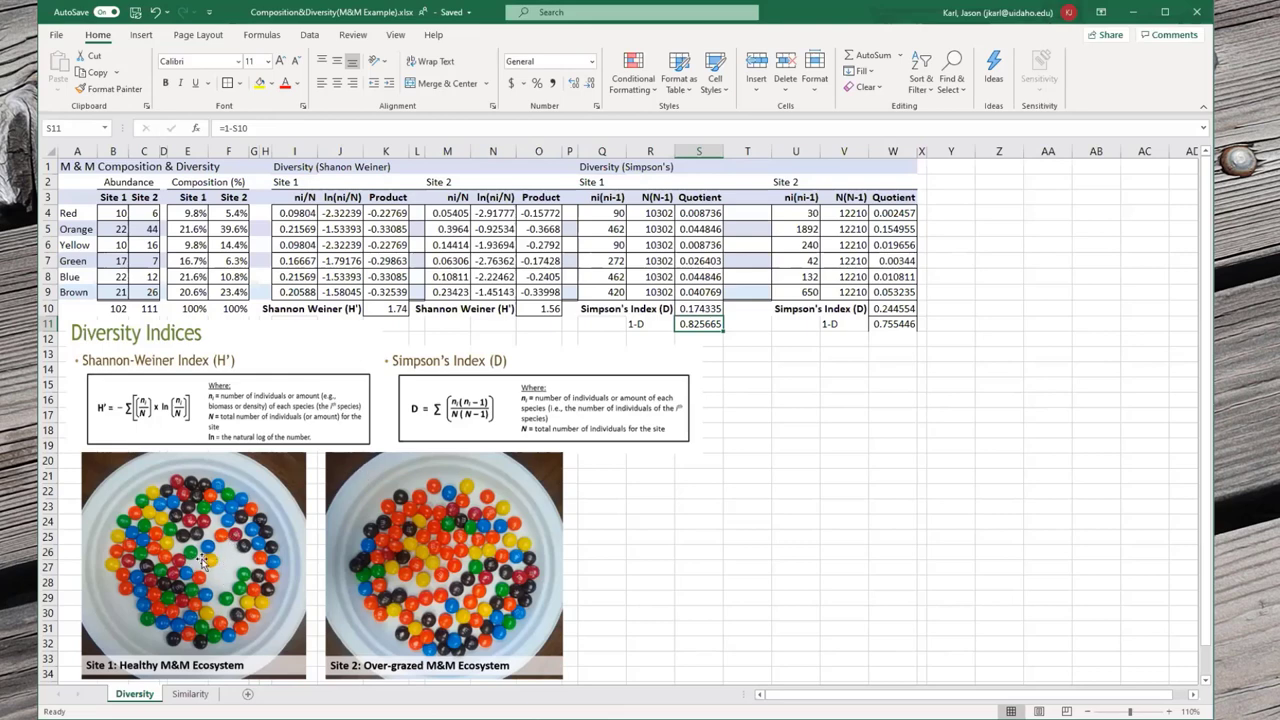
click(615, 534)
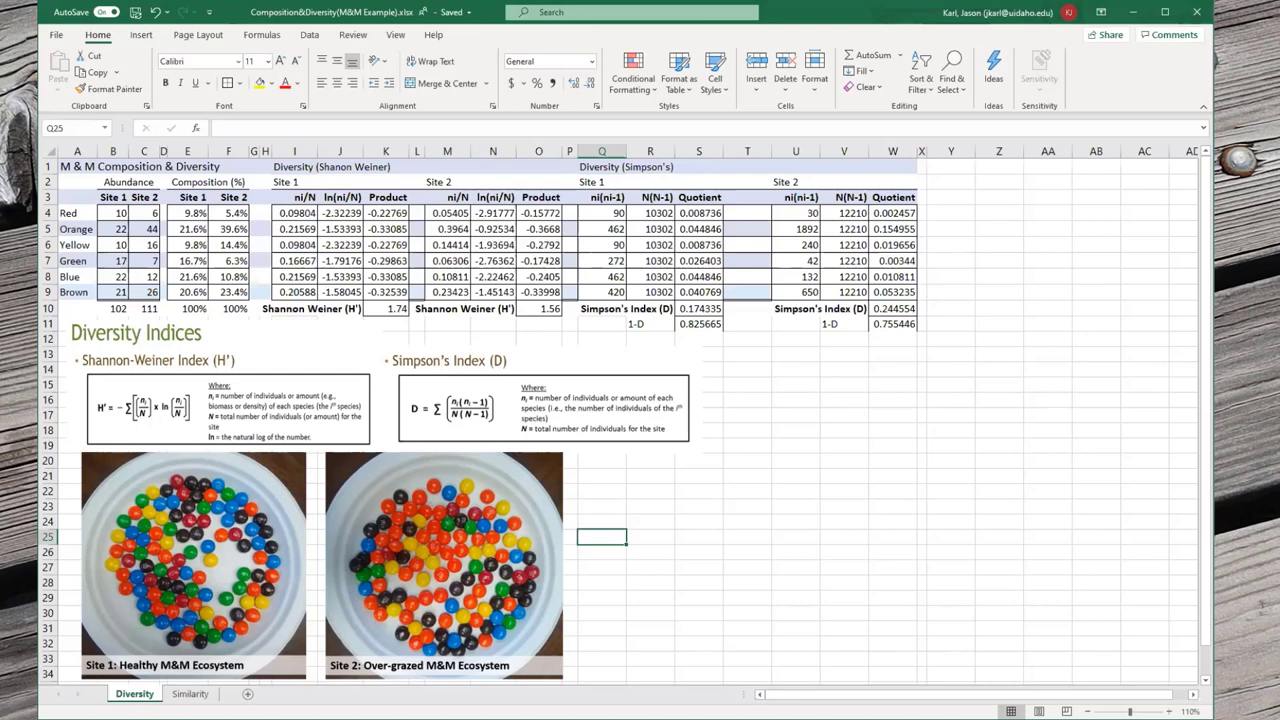
- Switch to the Similarity sheet and select cell B5 to begin entering counts
click(192, 698)
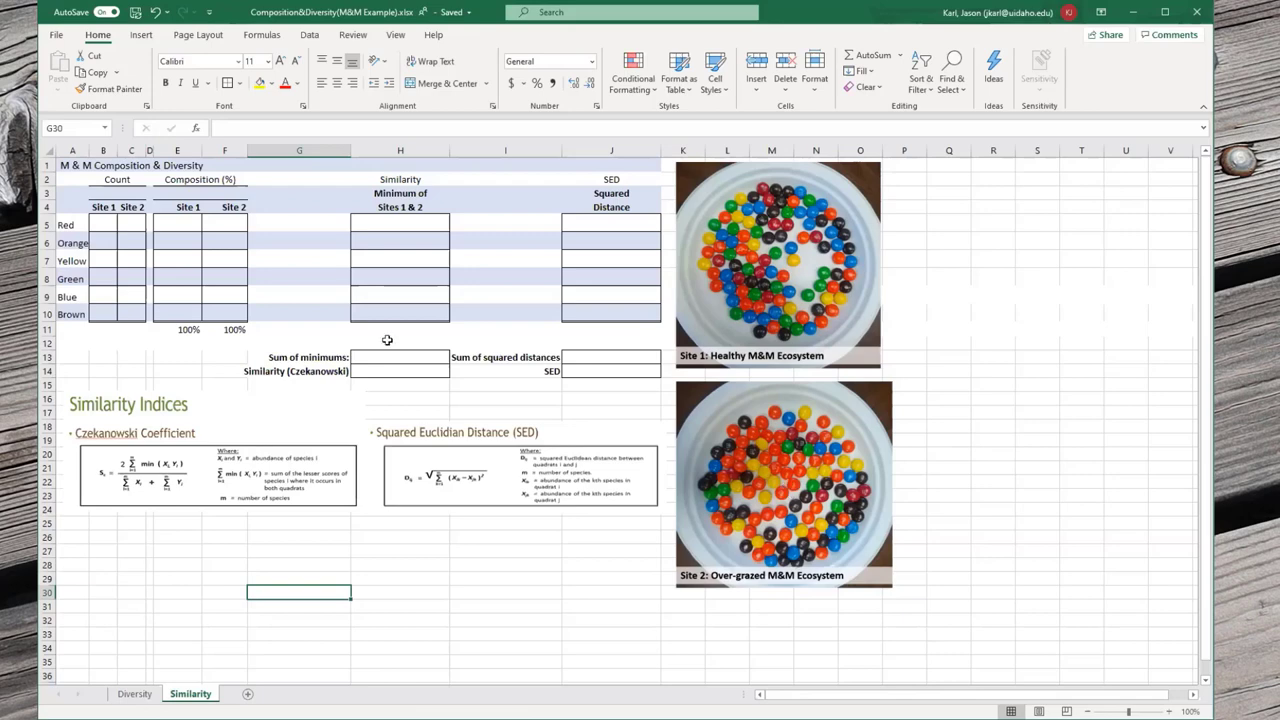
click(98, 223)
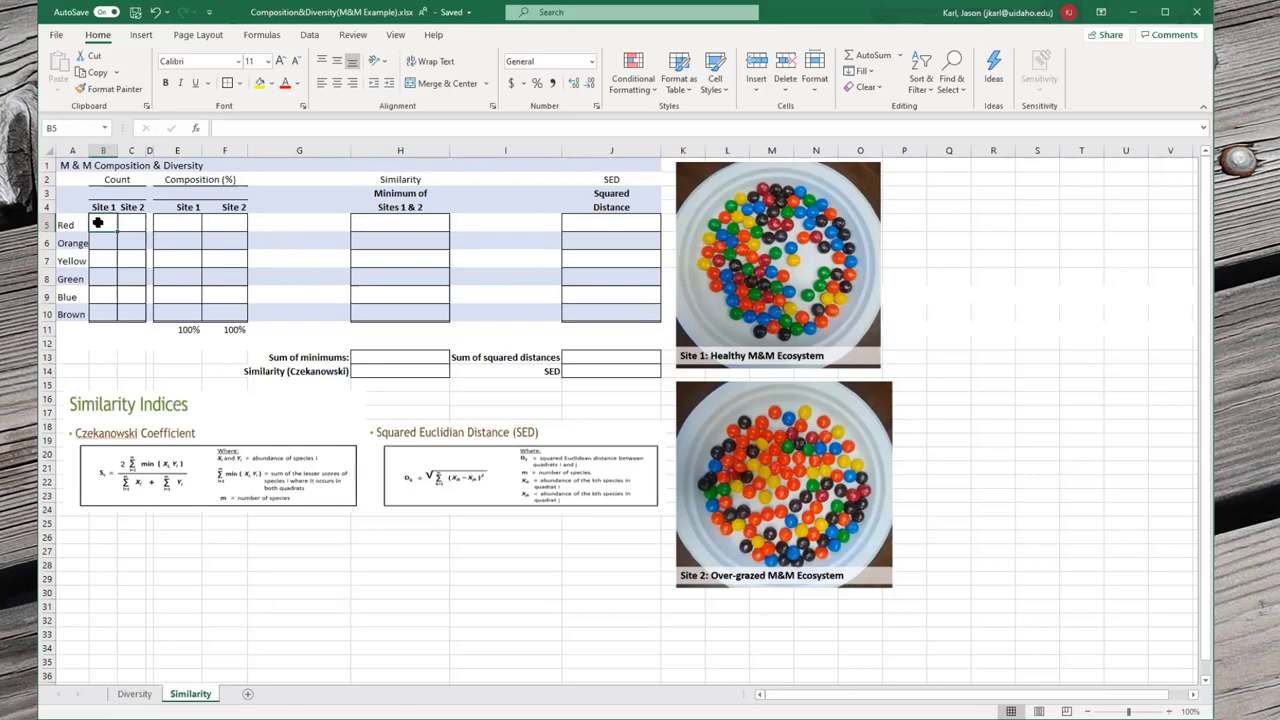
- Enter Site 1 counts 10, 22, 10, 17, 22, 21 into B5:B10
text(10)
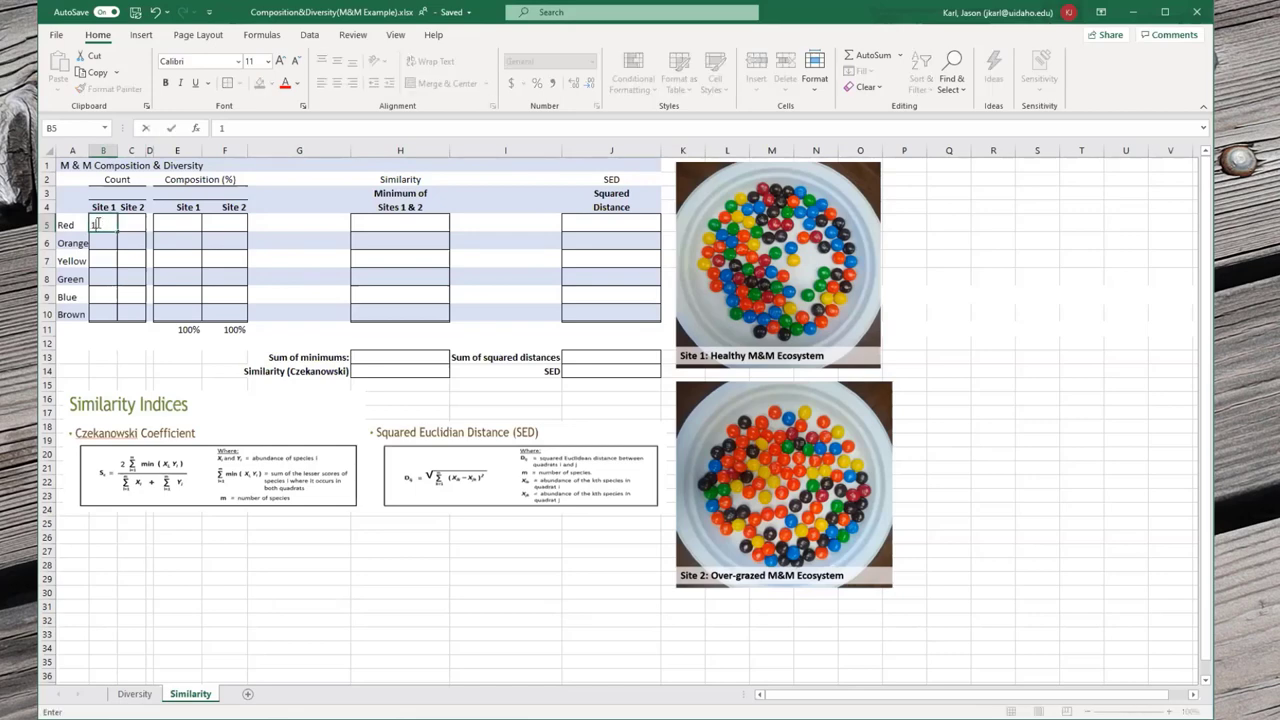
key(Return)
text(22)
key(Return)
text(10)
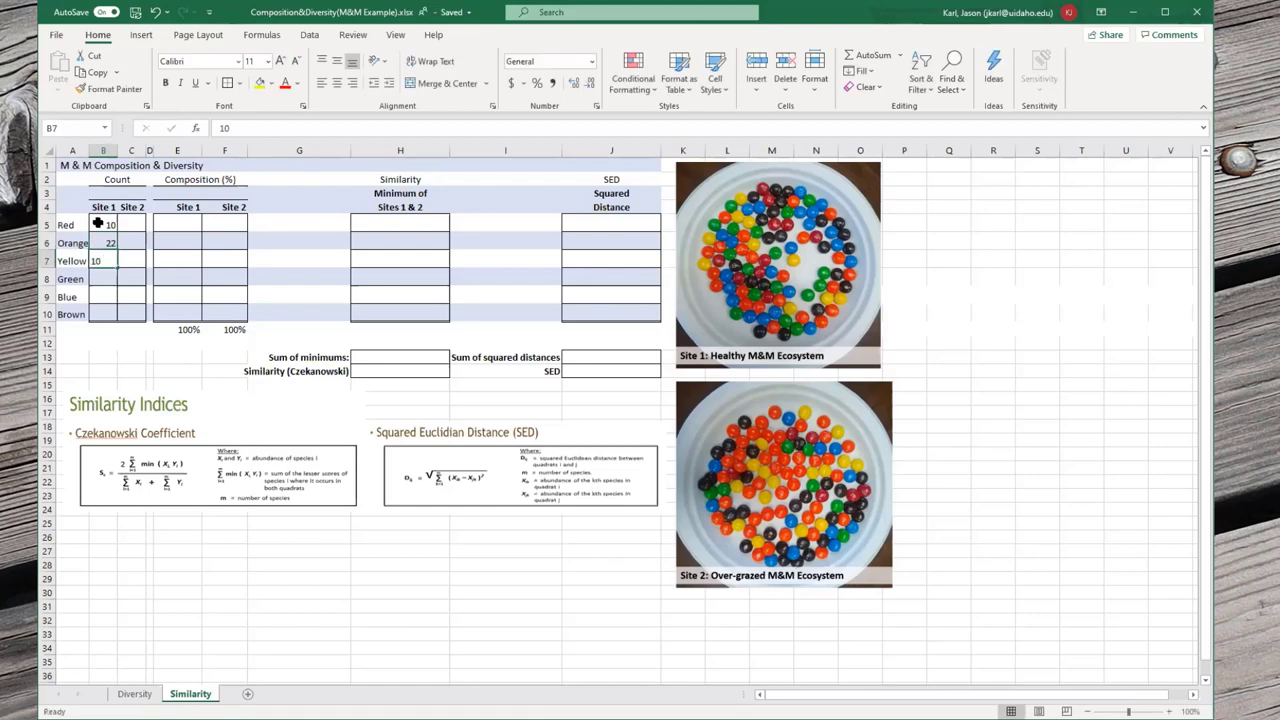
key(Return)
text(17)
key(Return)
text(22)
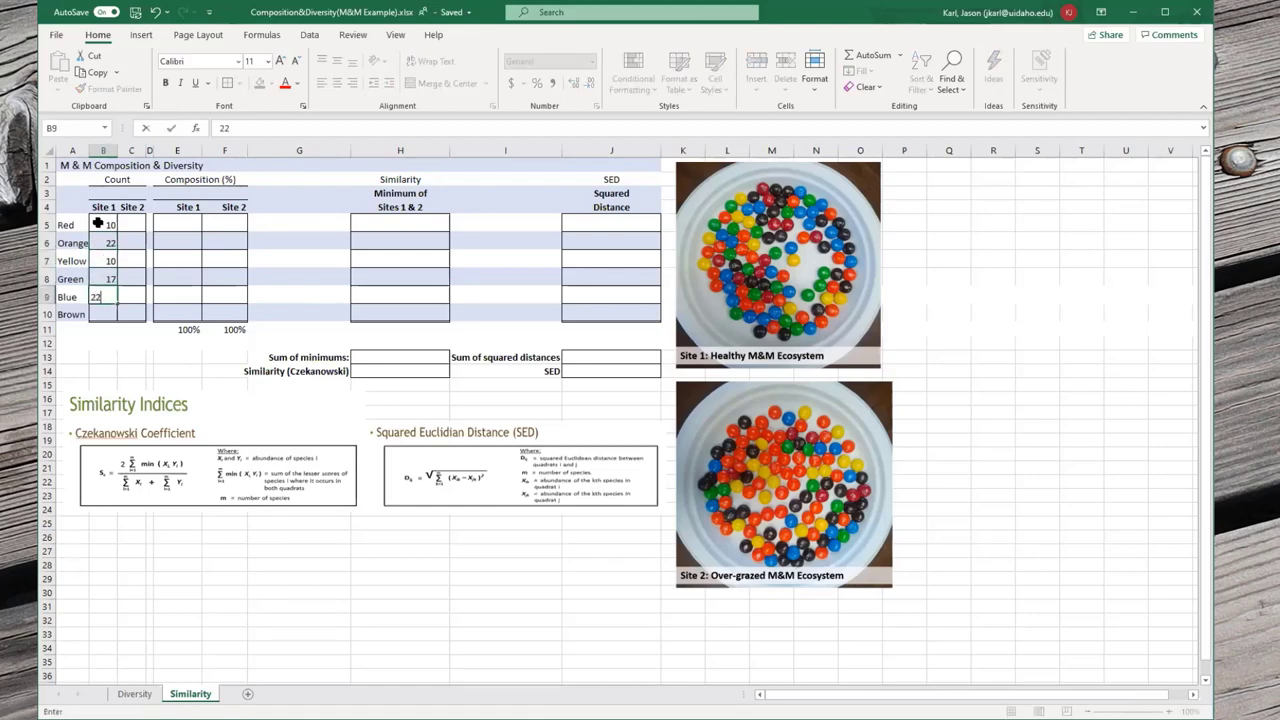
key(Return)
text(21)
key(Return)
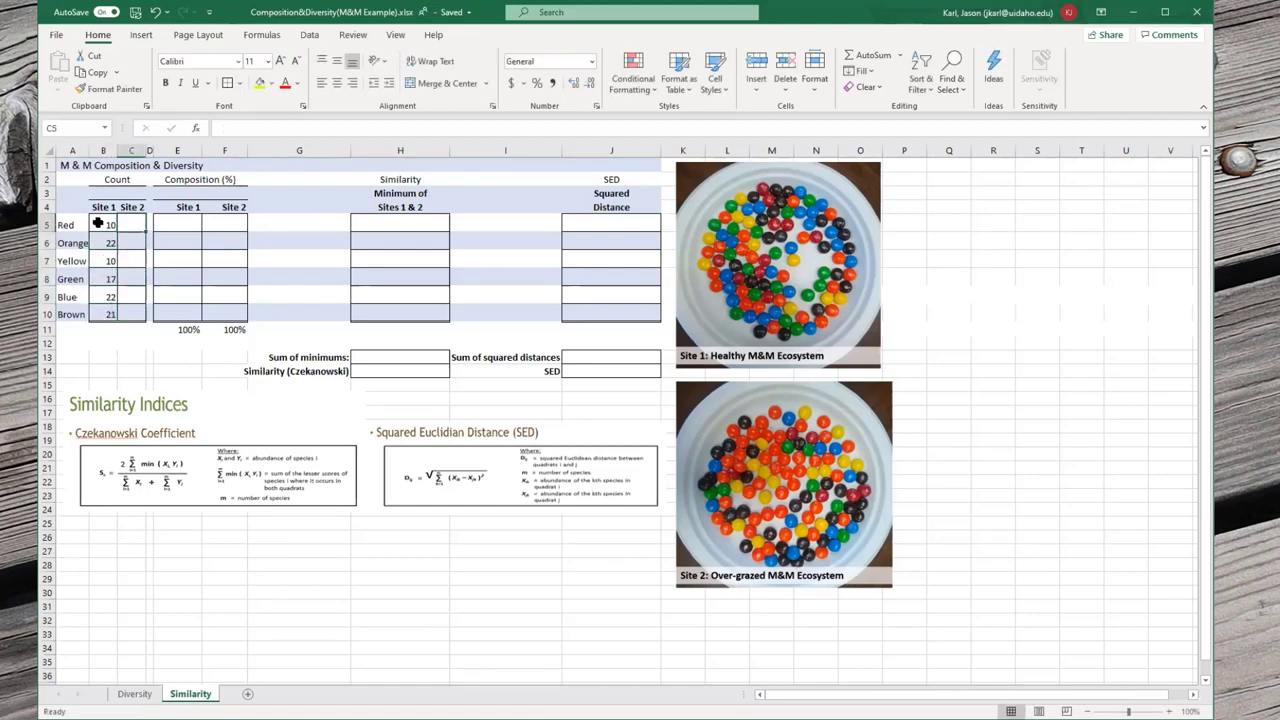
- Enter Site 2 counts 6, 44, 16, 7, 12, 26 into C5:C10
text(6)
key(Return)
text(44)
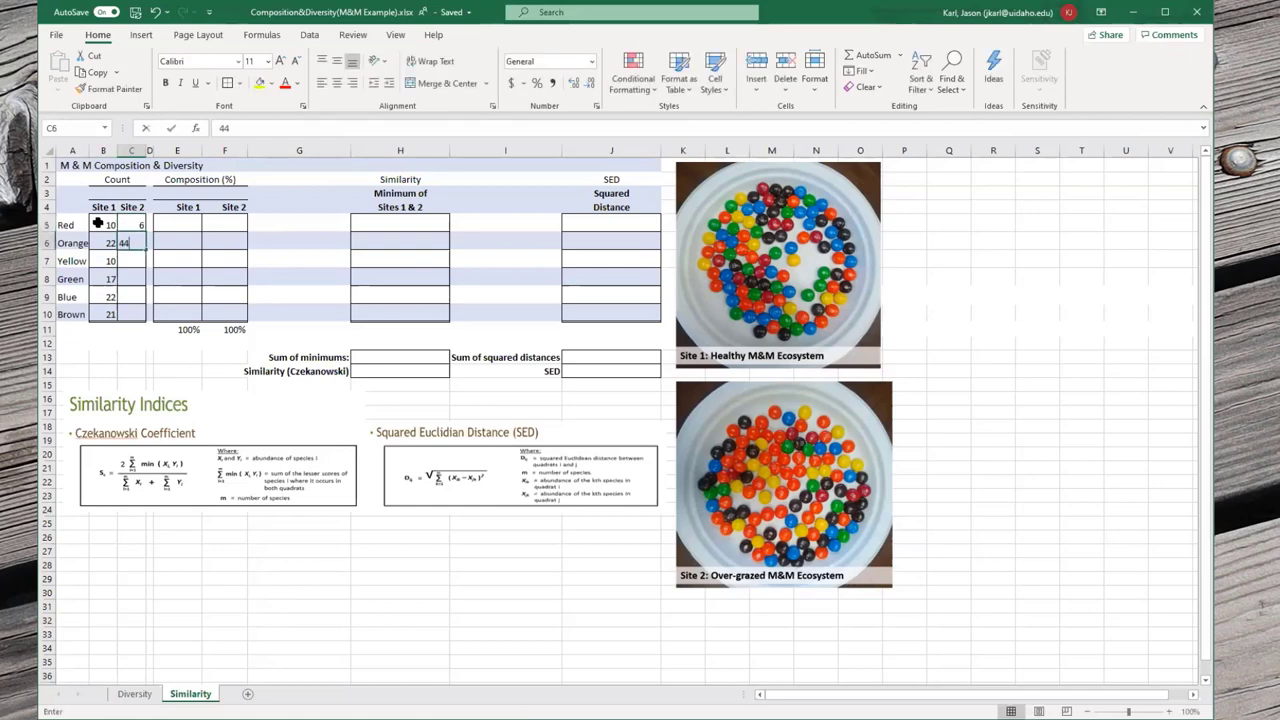
key(Return)
text(16)
key(Return)
text(7)
key(Return)
text(12)
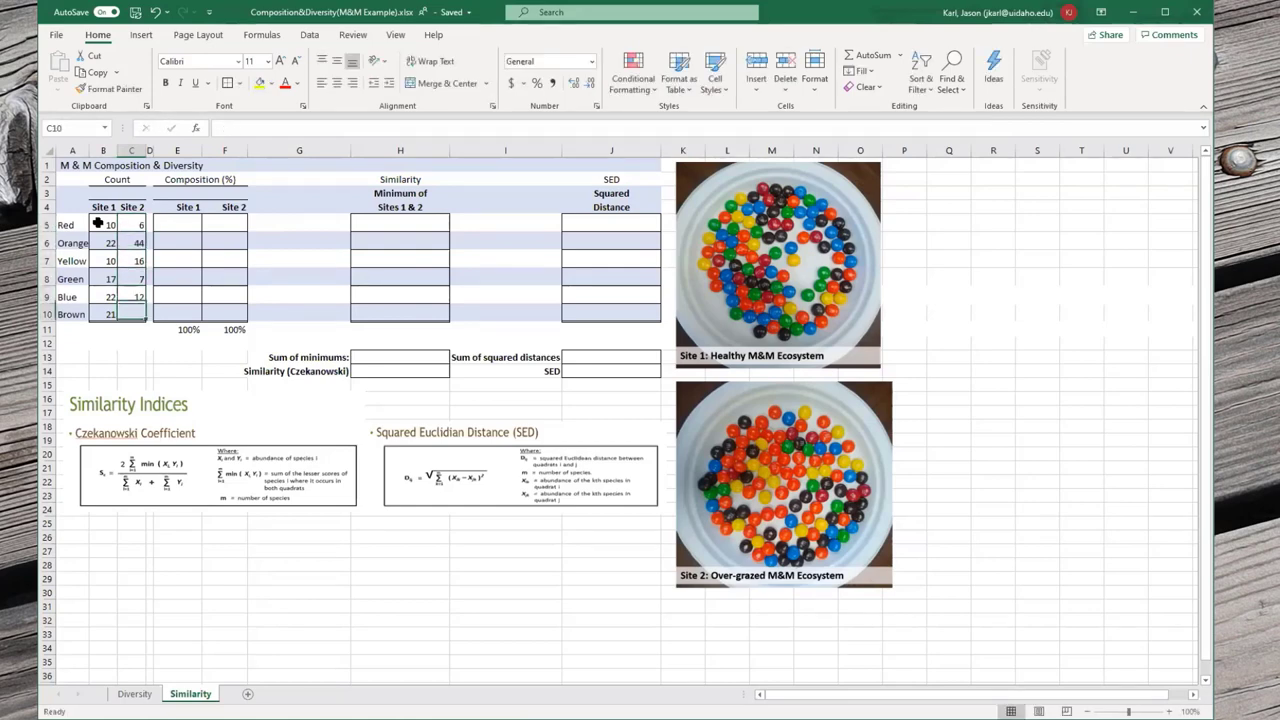
key(Return)
text(26)
key(ctrl+Return)
- Total the Site 1 counts with =SUM(B5:B10) in B11, giving 102
click(181, 224)
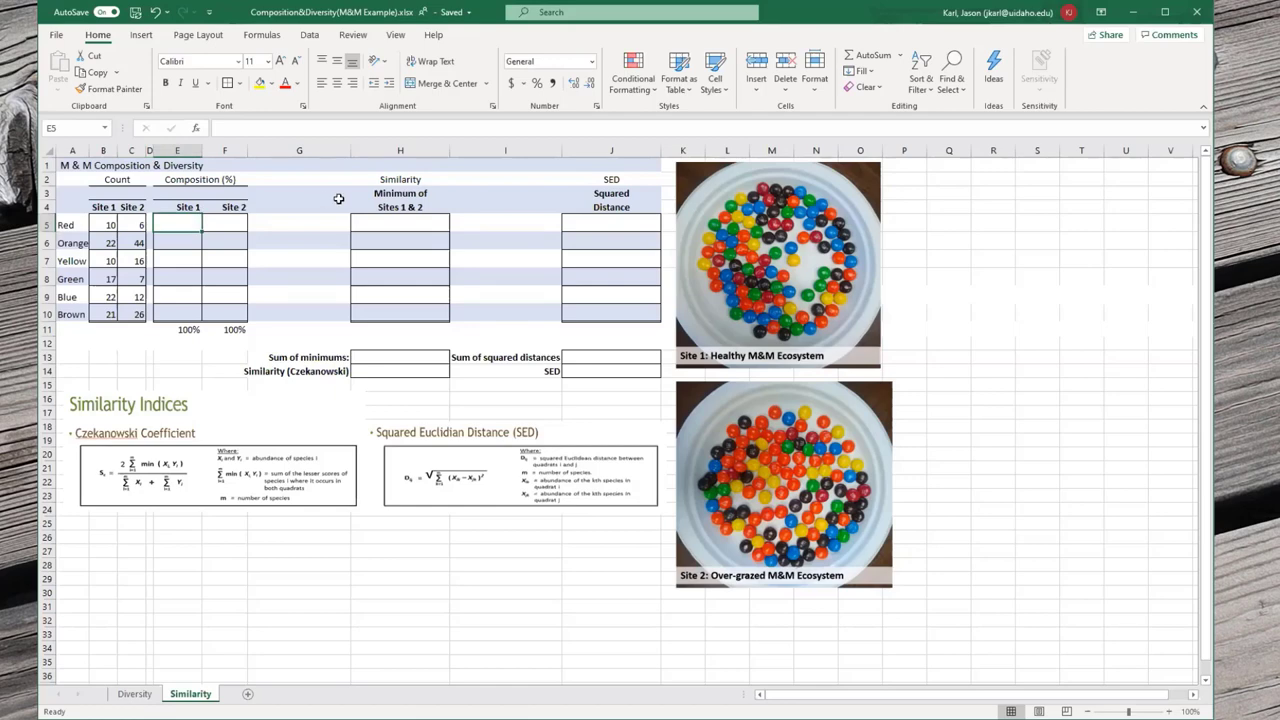
text(=)
key(Left)
key(Left)
key(Left)
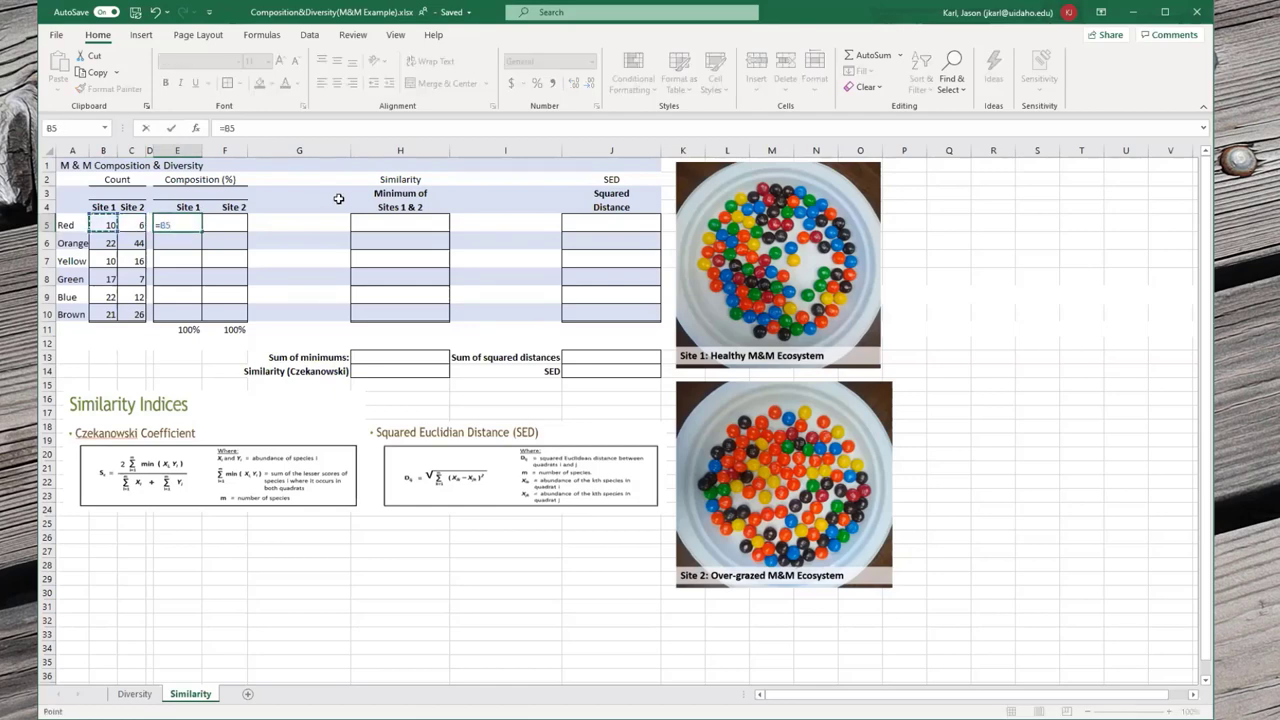
key(Escape)
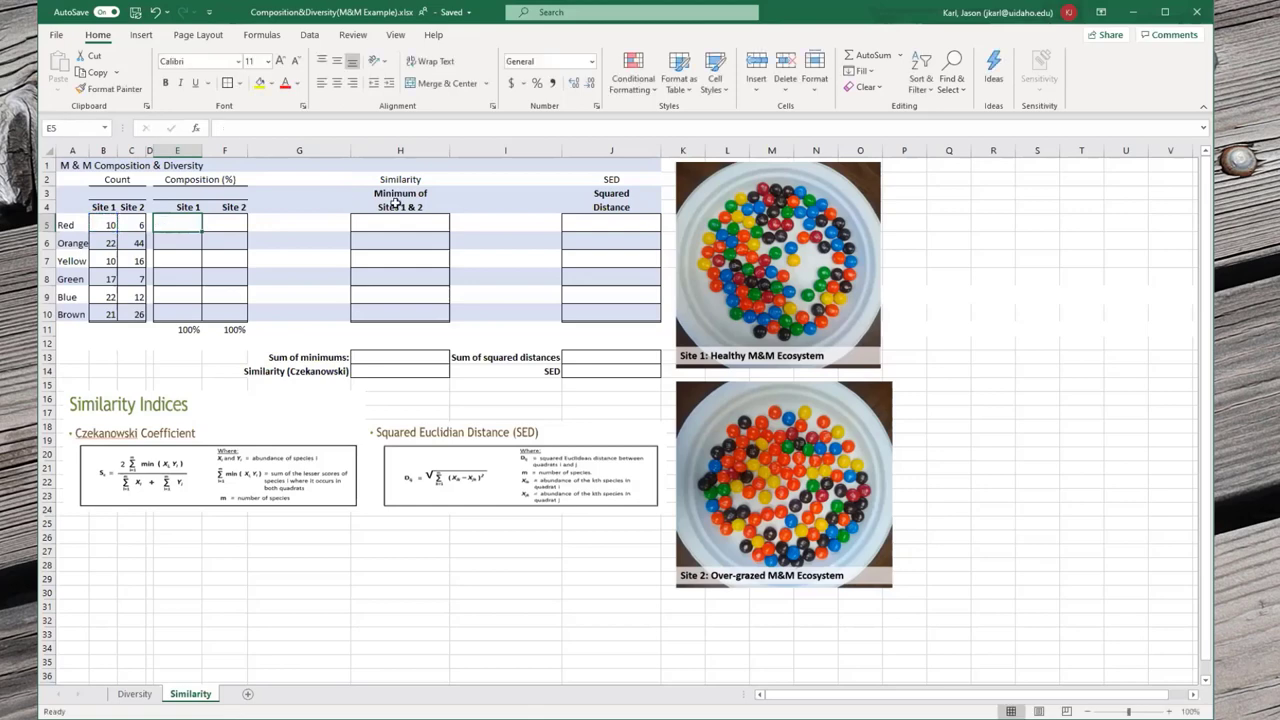
click(101, 328)
text(=)
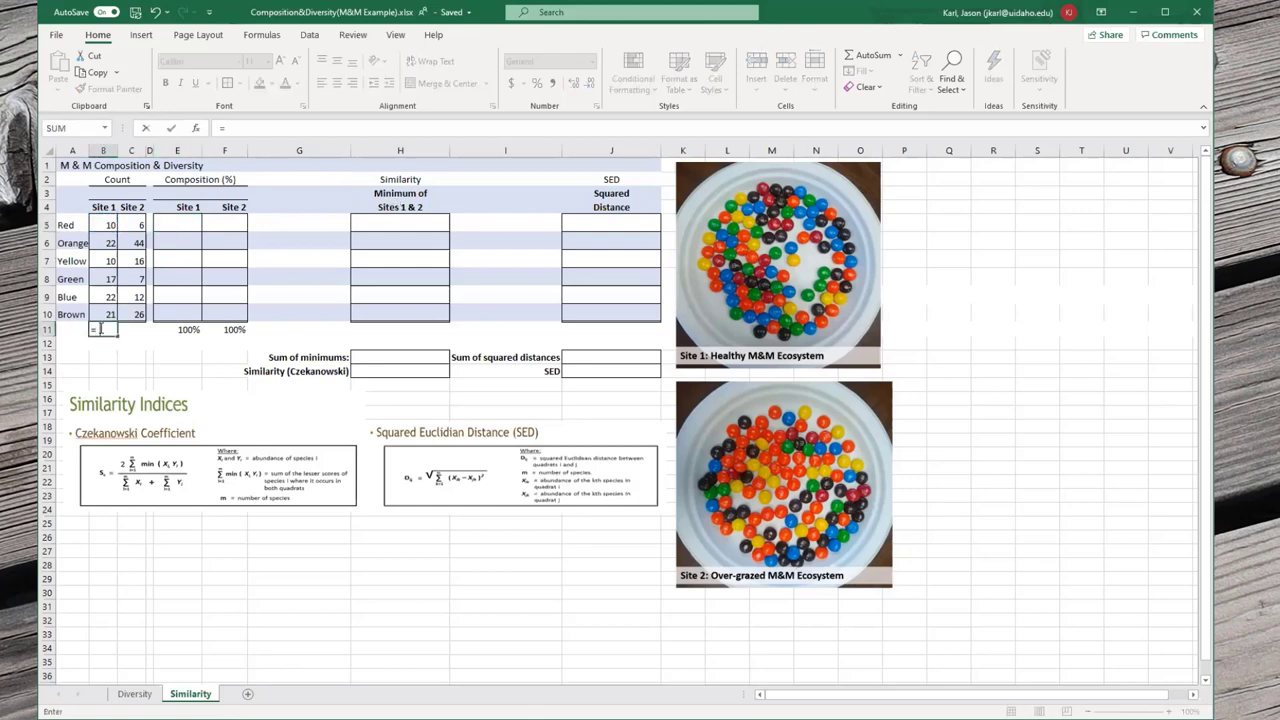
text(sum()
key(Up)
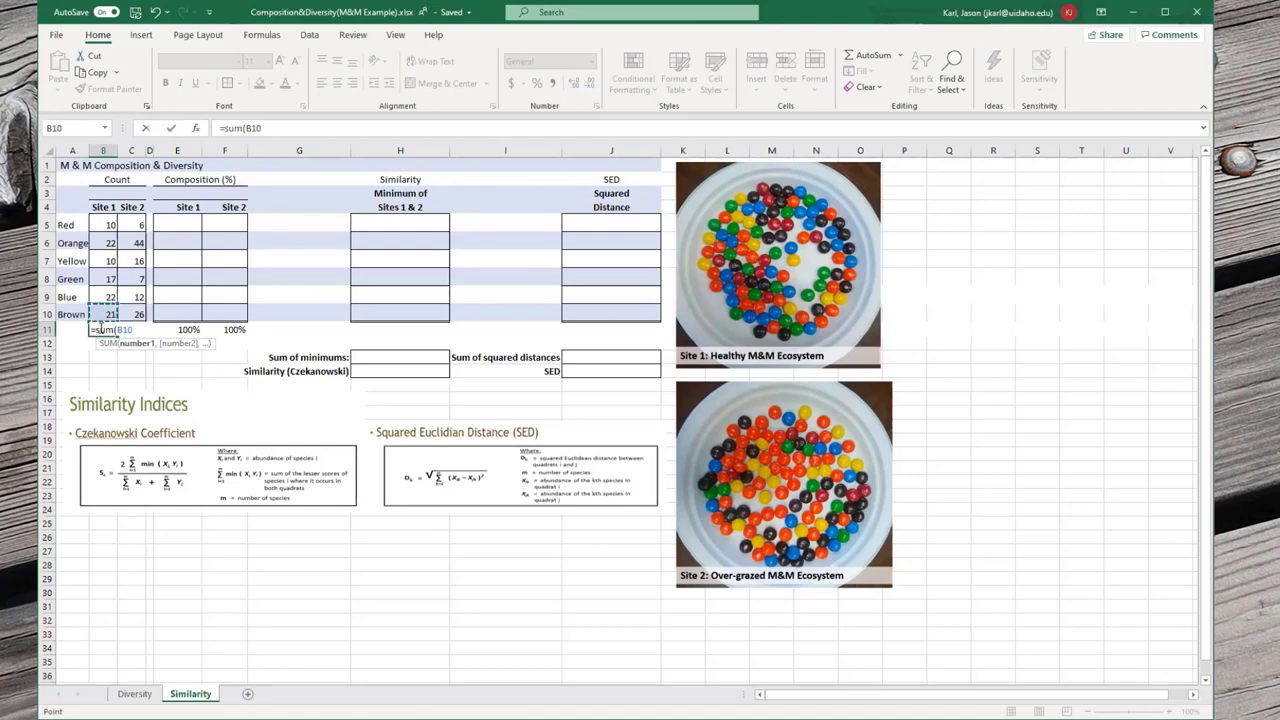
key(ctrl+shift+Up)
key(Tab)
- Total the Site 2 counts with =SUM(C5:C10) in C11, giving 111
text(=)
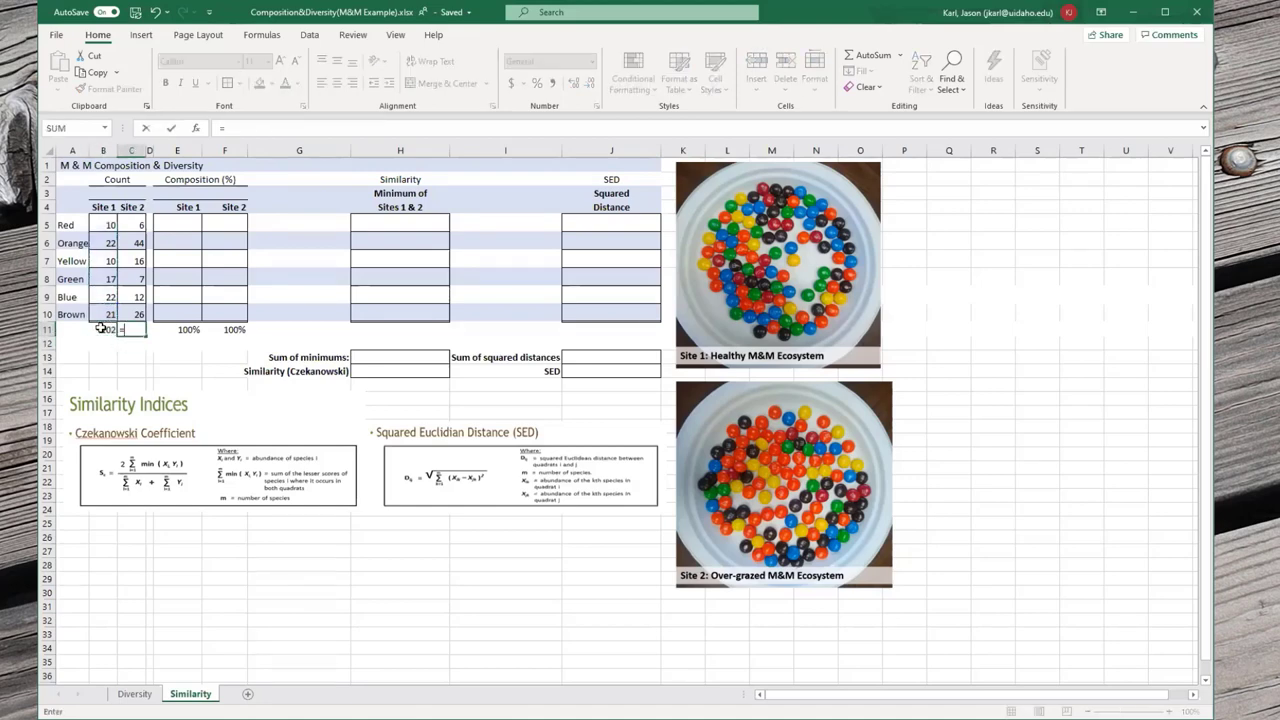
text(sum()
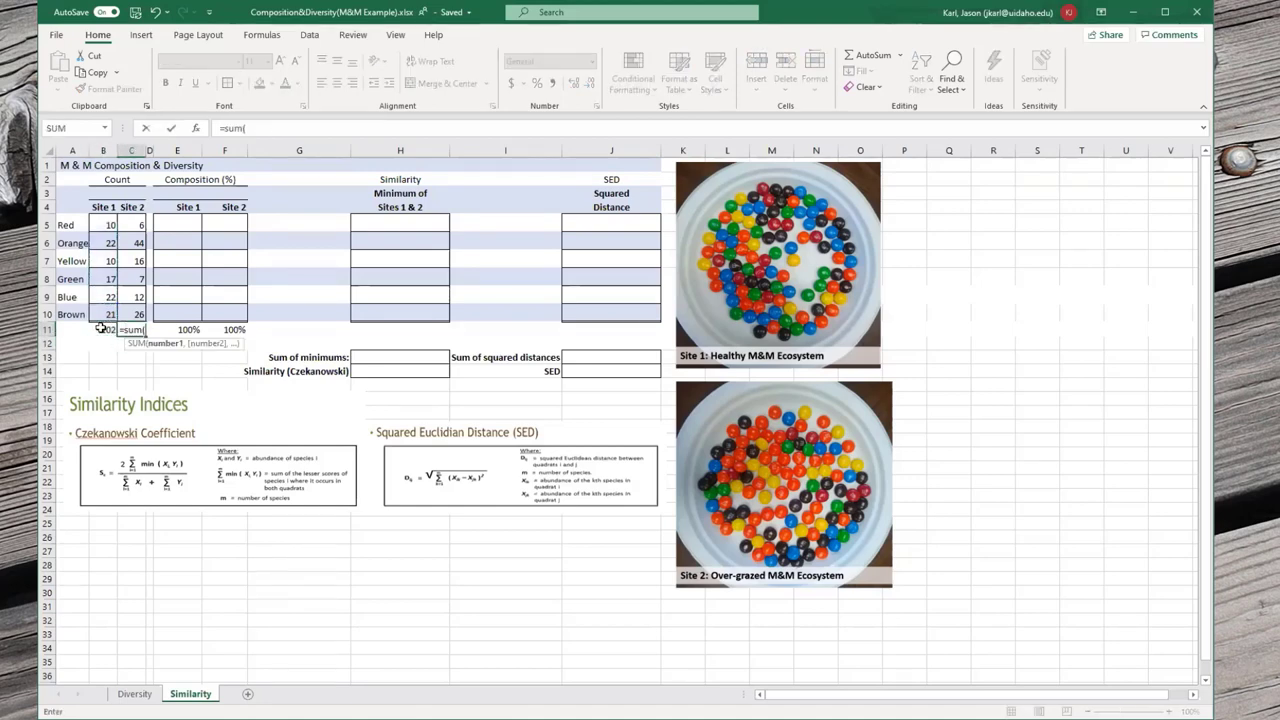
key(Up)
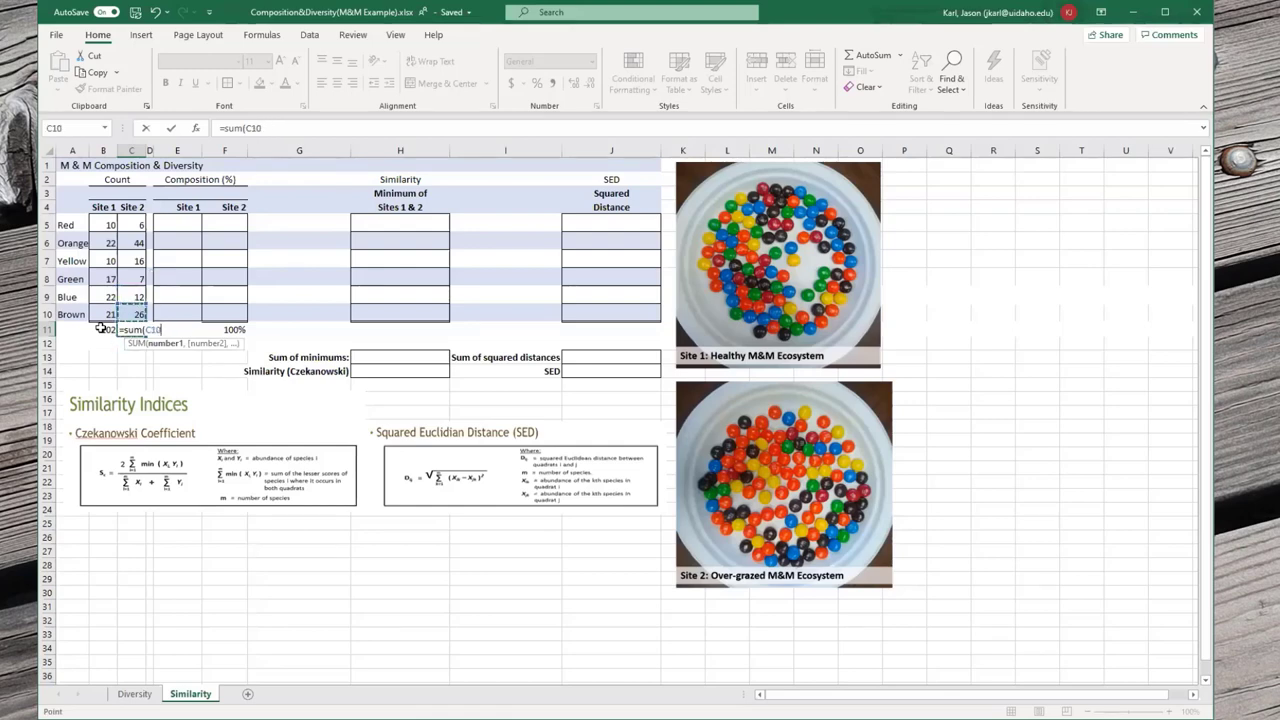
key(ctrl+shift+Up)
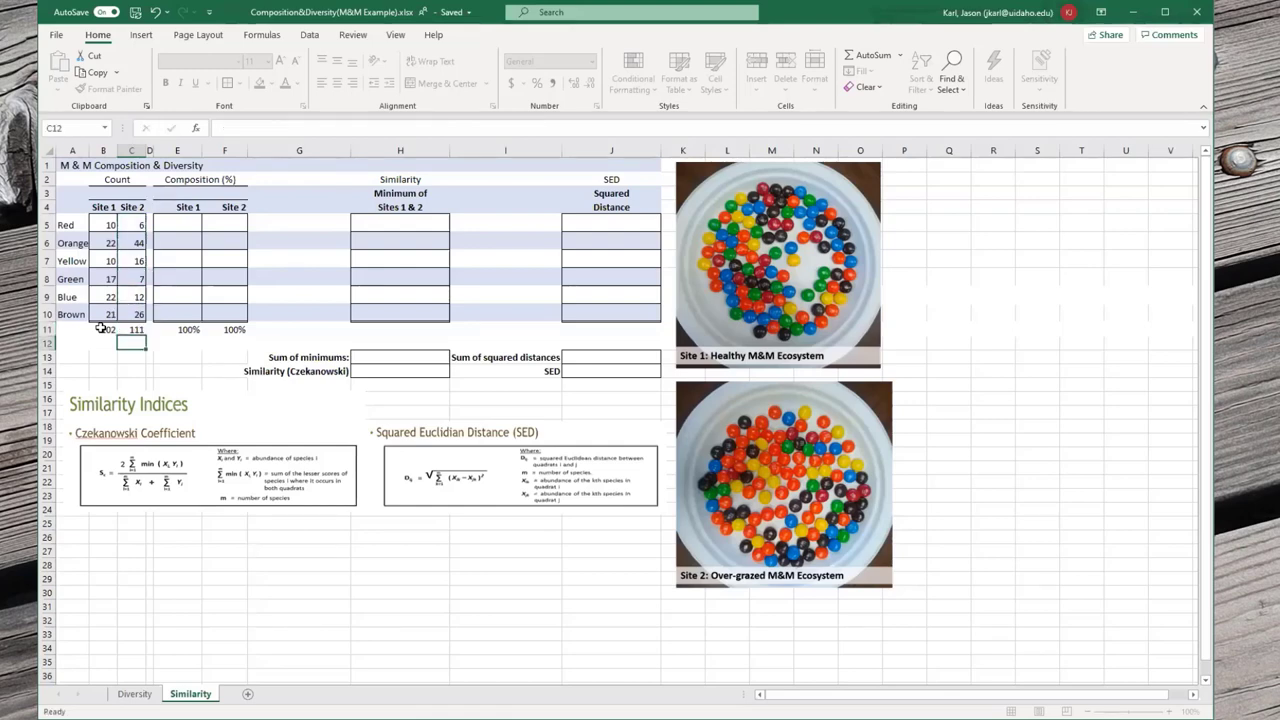
key(ctrl+Return)
- Enter the Red composition =B5/$B10 in E5 and copy it across to F5
click(169, 221)
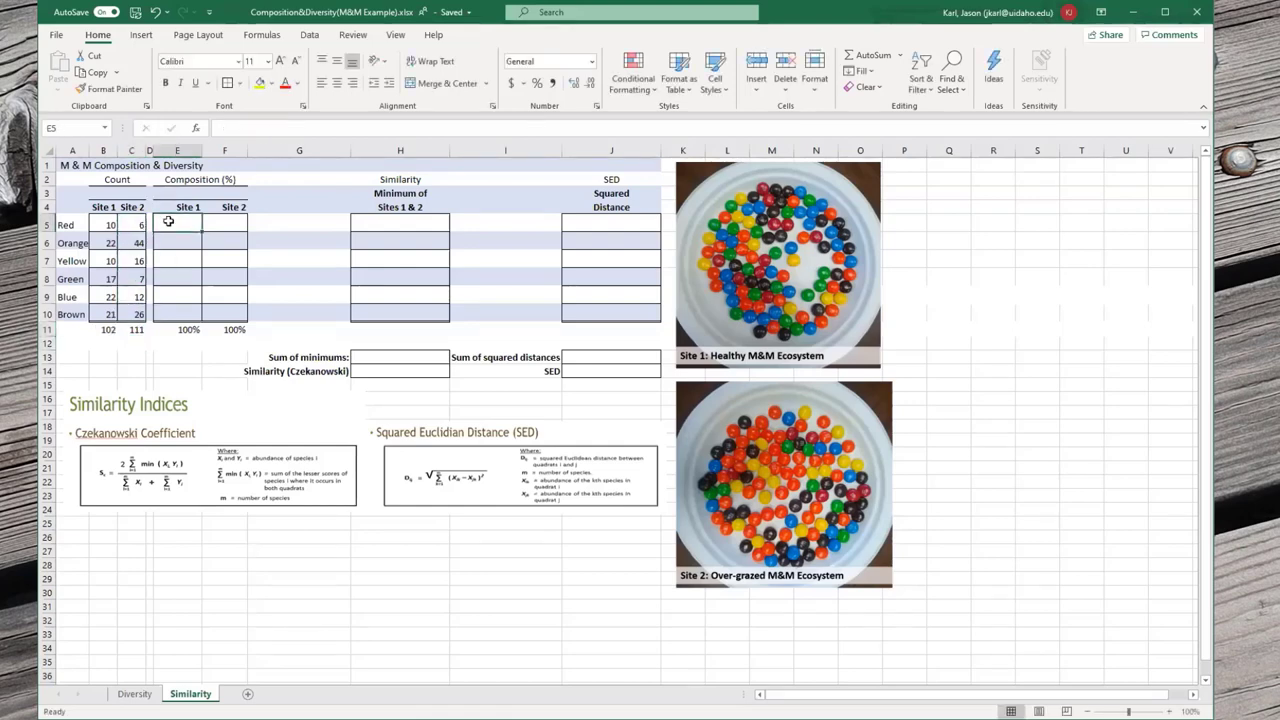
text(=)
key(Left)
key(Left)
key(Left)
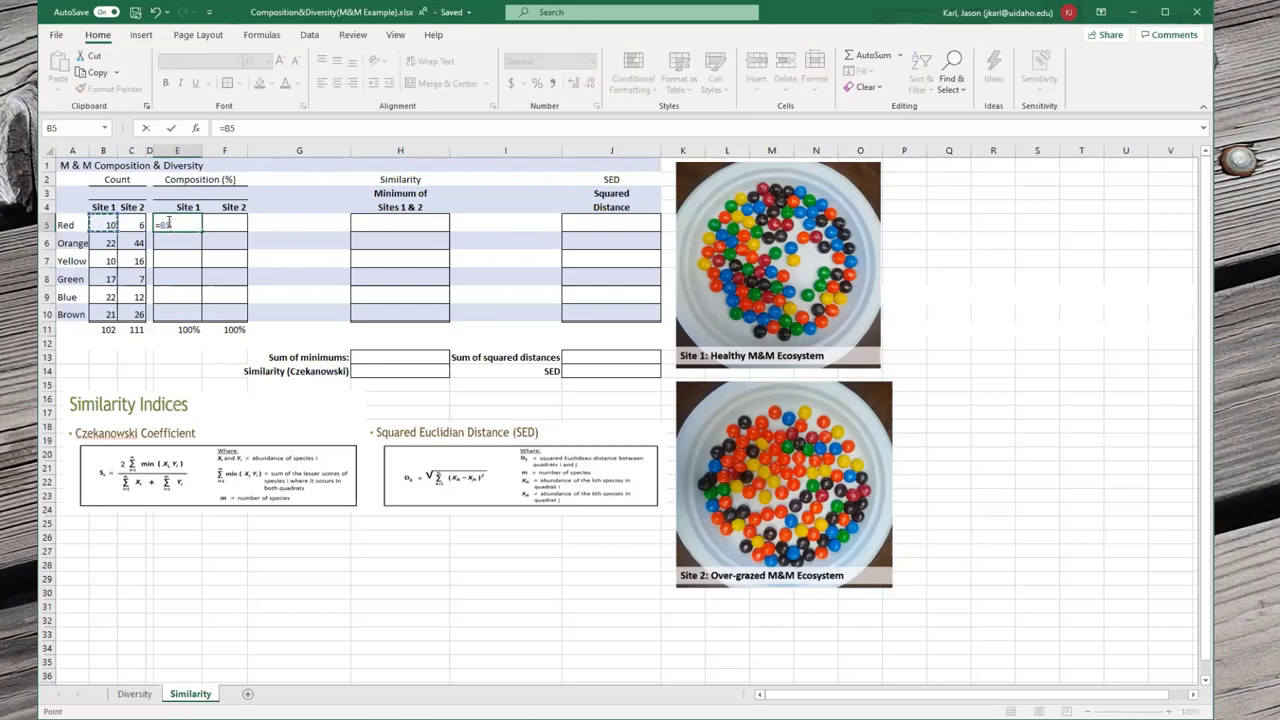
text(/$B10)
key(ctrl+Return)
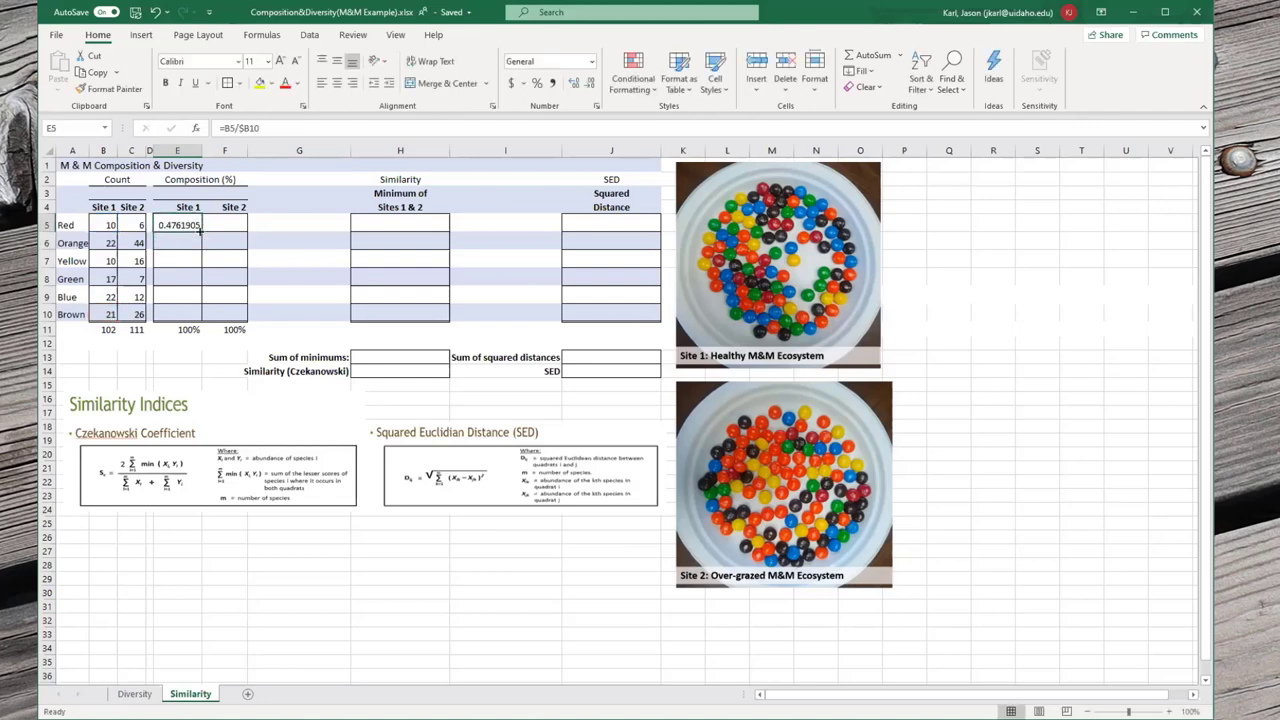
drag(201, 233, 247, 321)
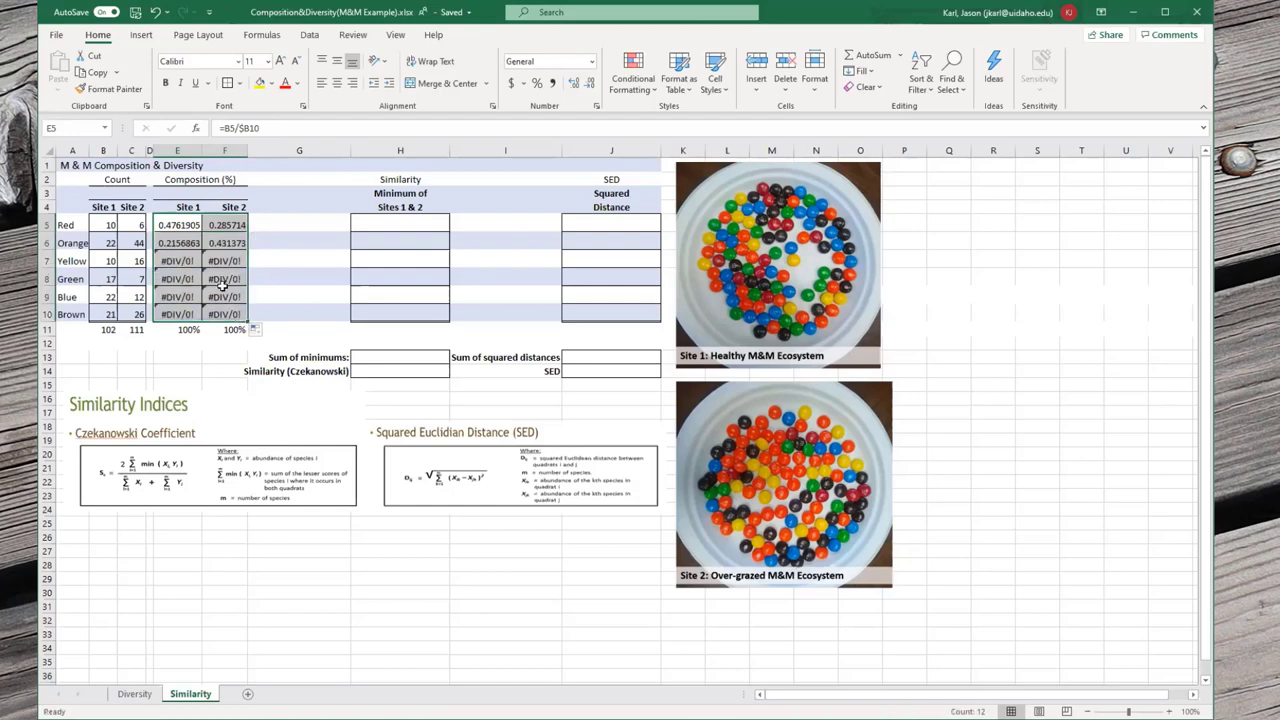
- Correct E5 to =B5/B$10, copy it to F5, and fill both down through Brown
click(190, 226)
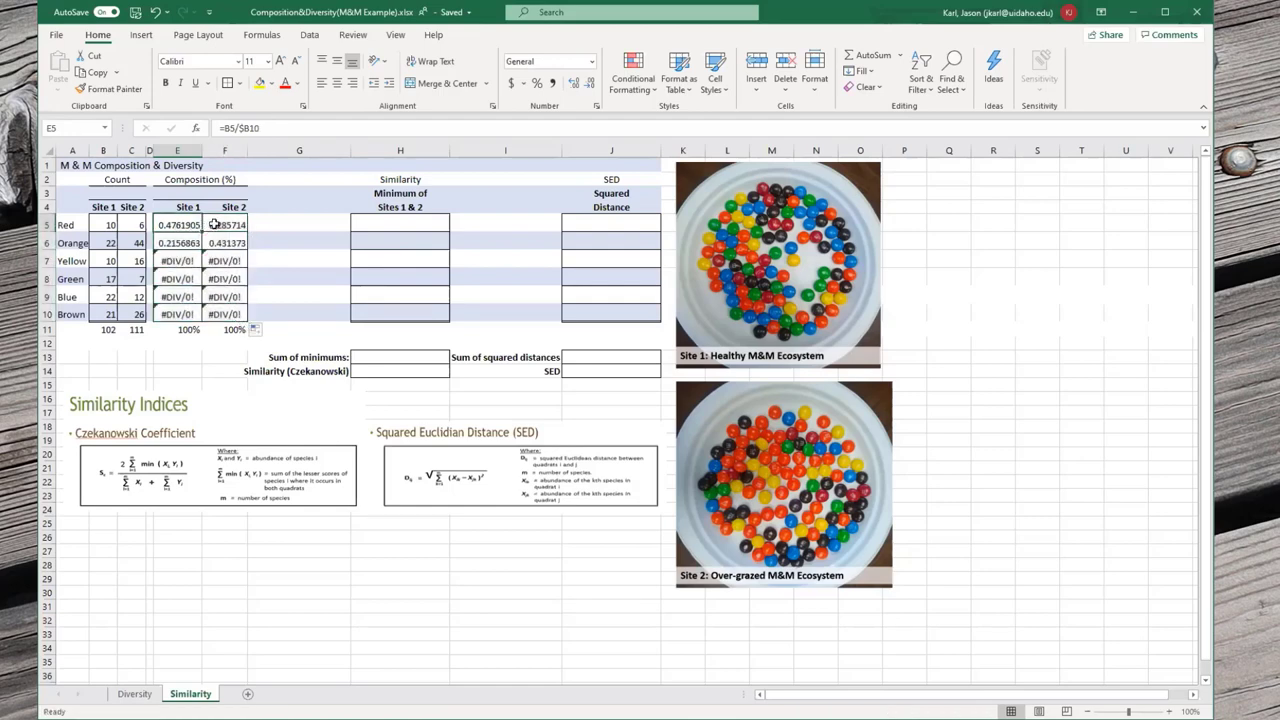
click(247, 130)
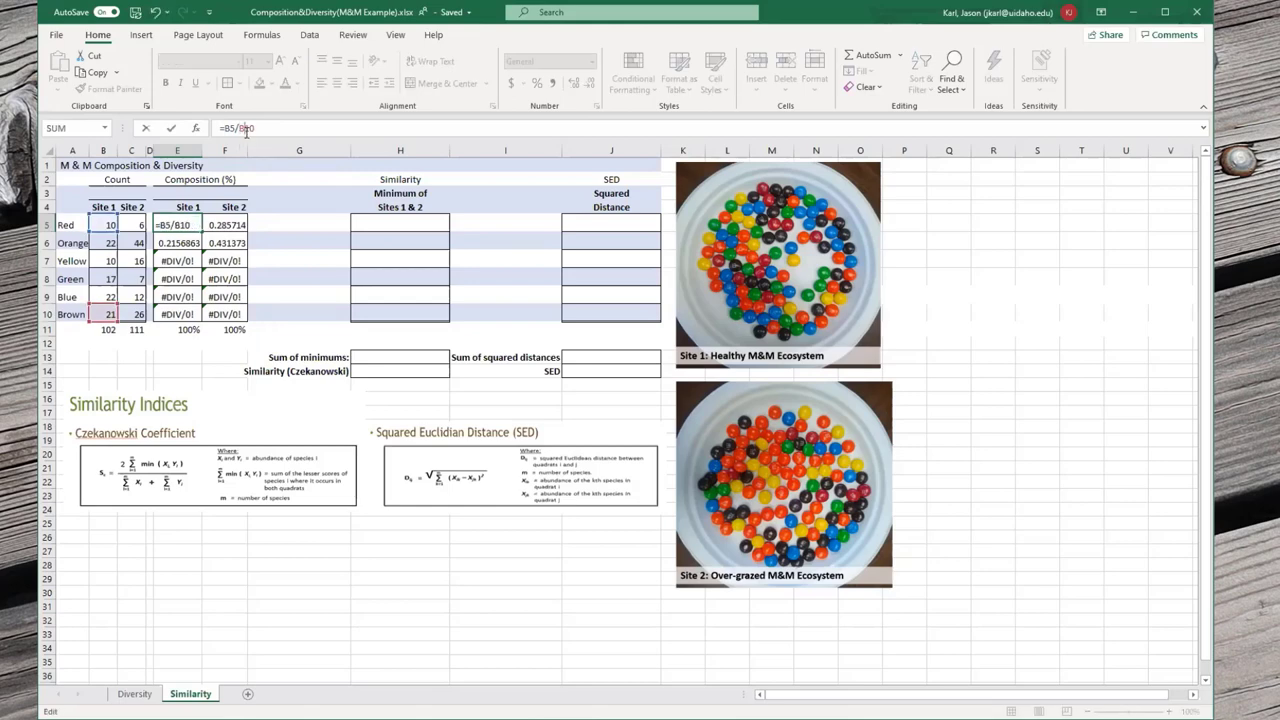
text($)
key(ctrl+Return)
key(ctrl+c)
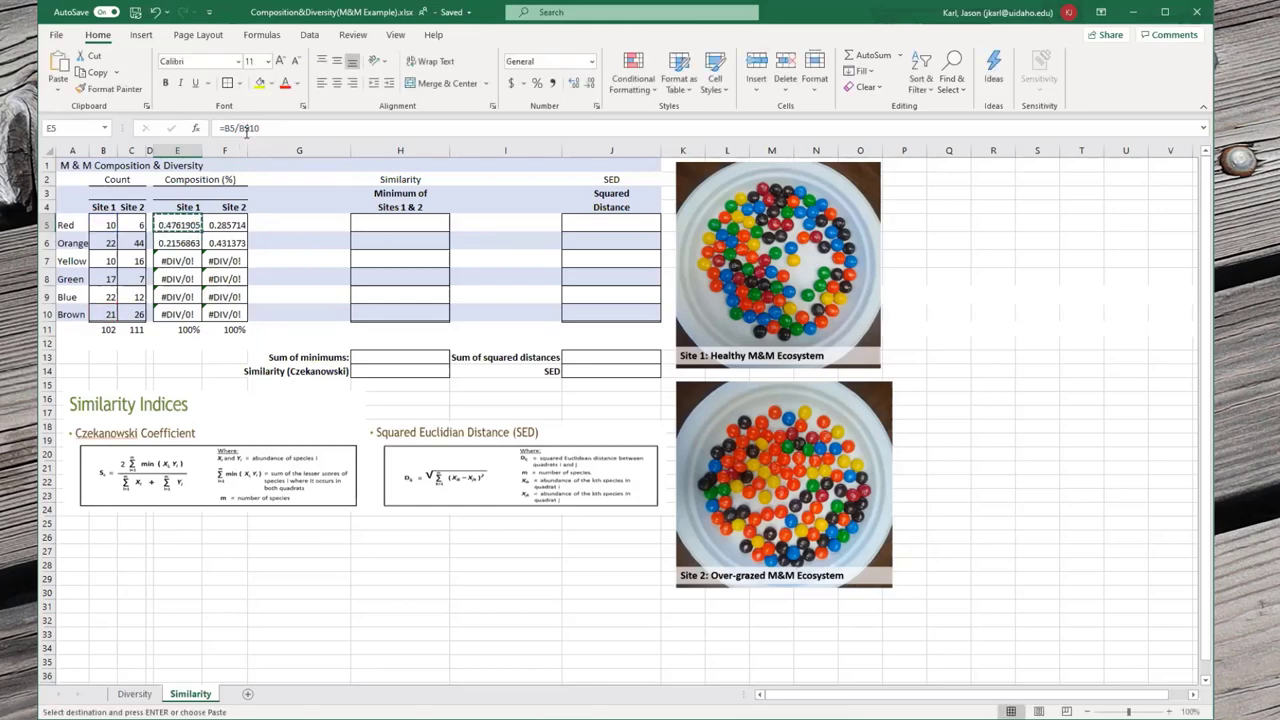
key(Right)
key(ctrl+v)
key(Escape)
key(Up)
key(Down)
key(shift+Left)
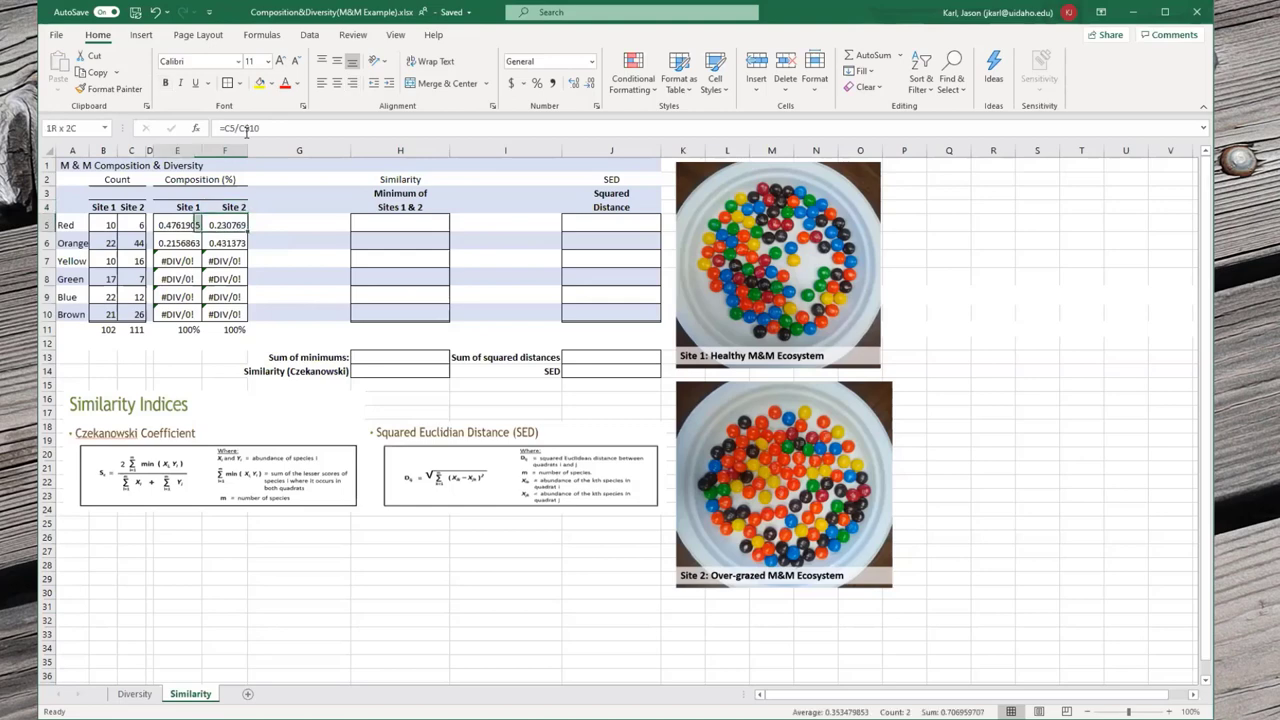
key(ctrl+v)
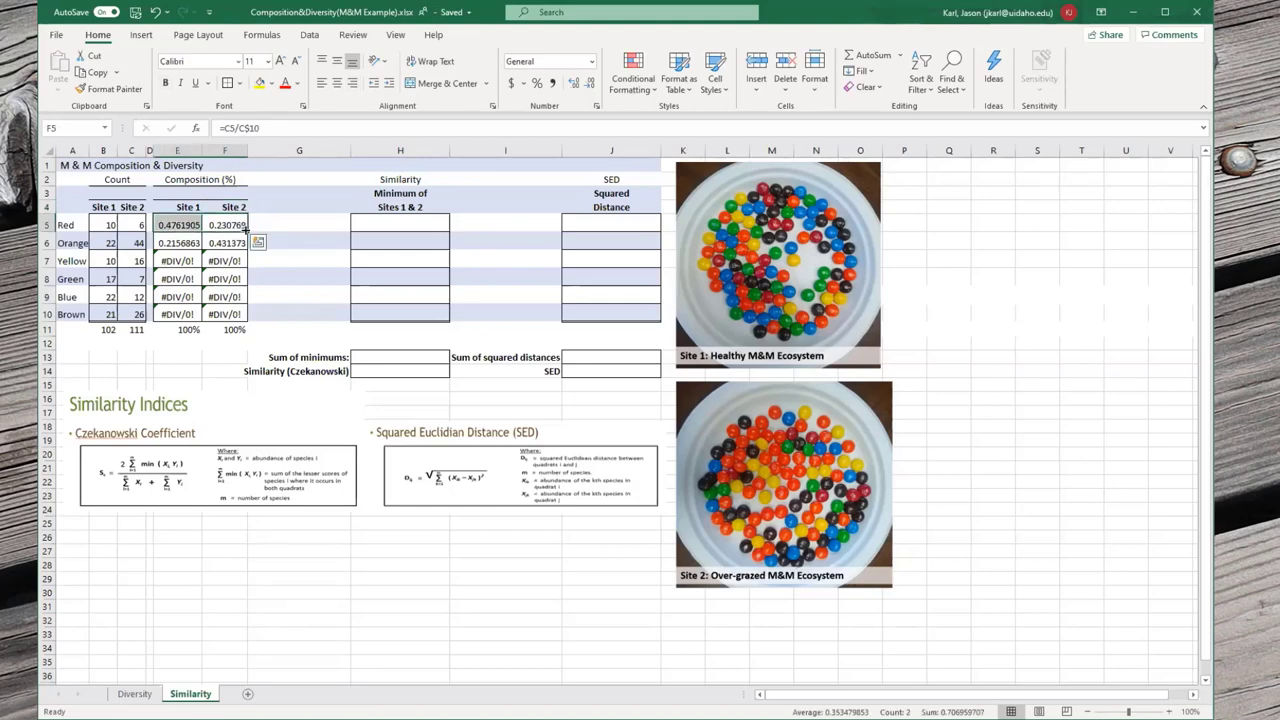
drag(247, 230, 241, 313)
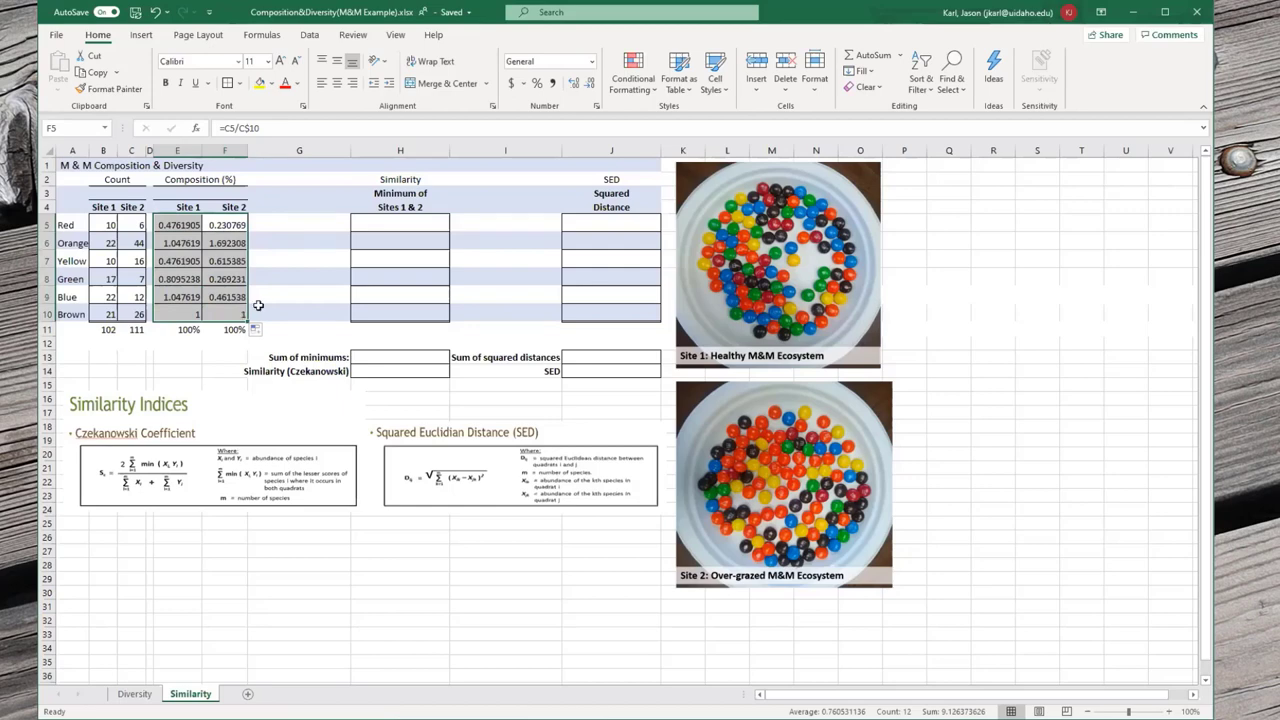
click(175, 228)
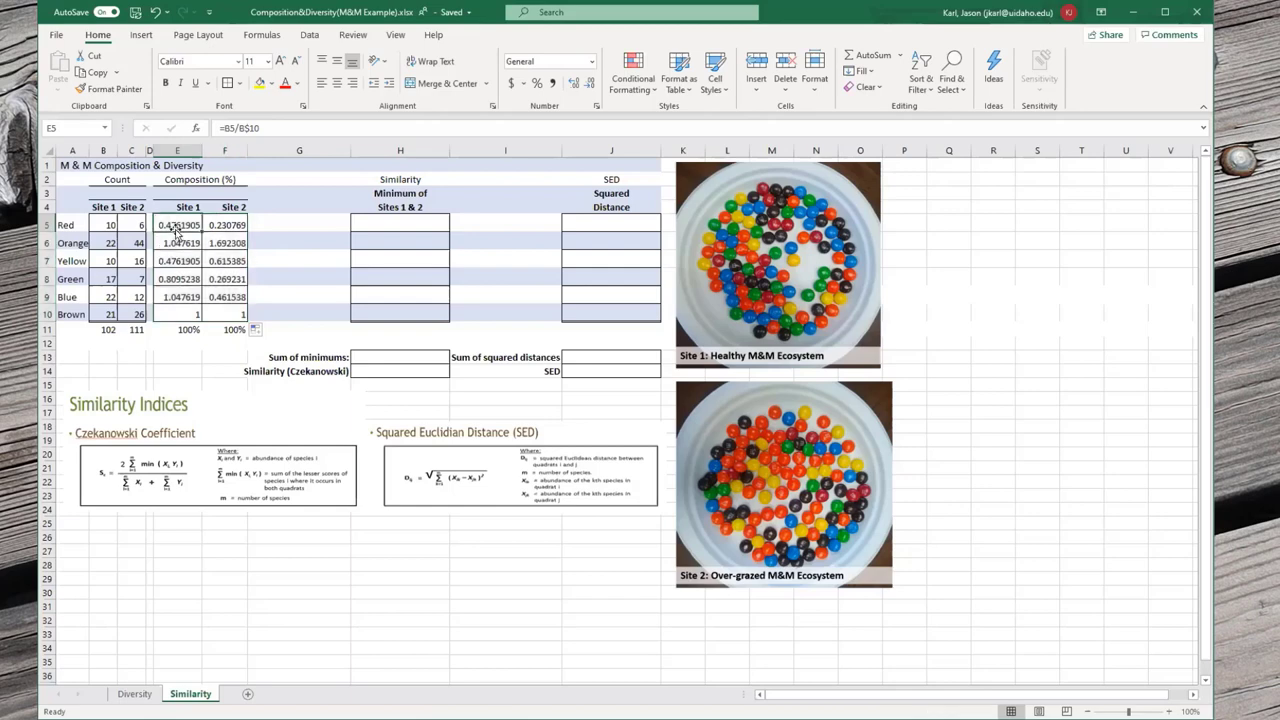
- Point the E5 and F5 denominators at the row-11 totals (B$11, C$11) and fill down to row 10
click(260, 127)
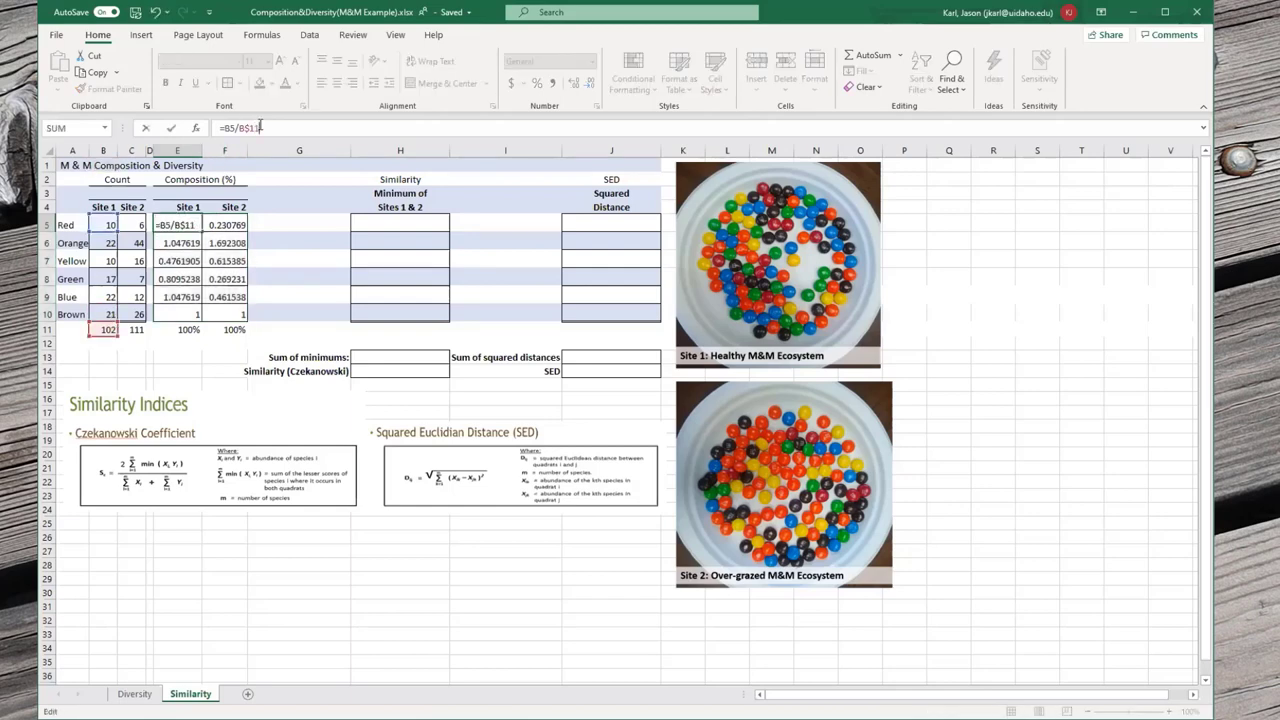
key(Tab)
click(260, 127)
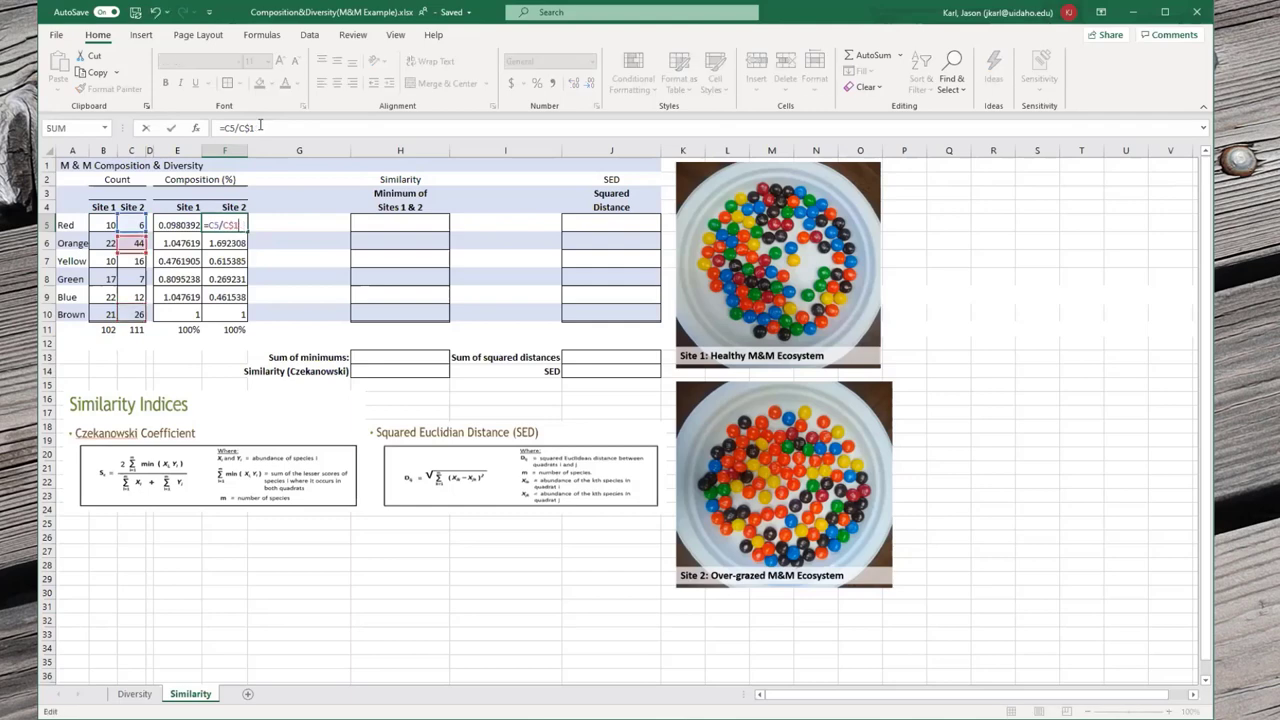
key(BackSpace)
text(1)
key(shift+Tab)
key(shift+Right)
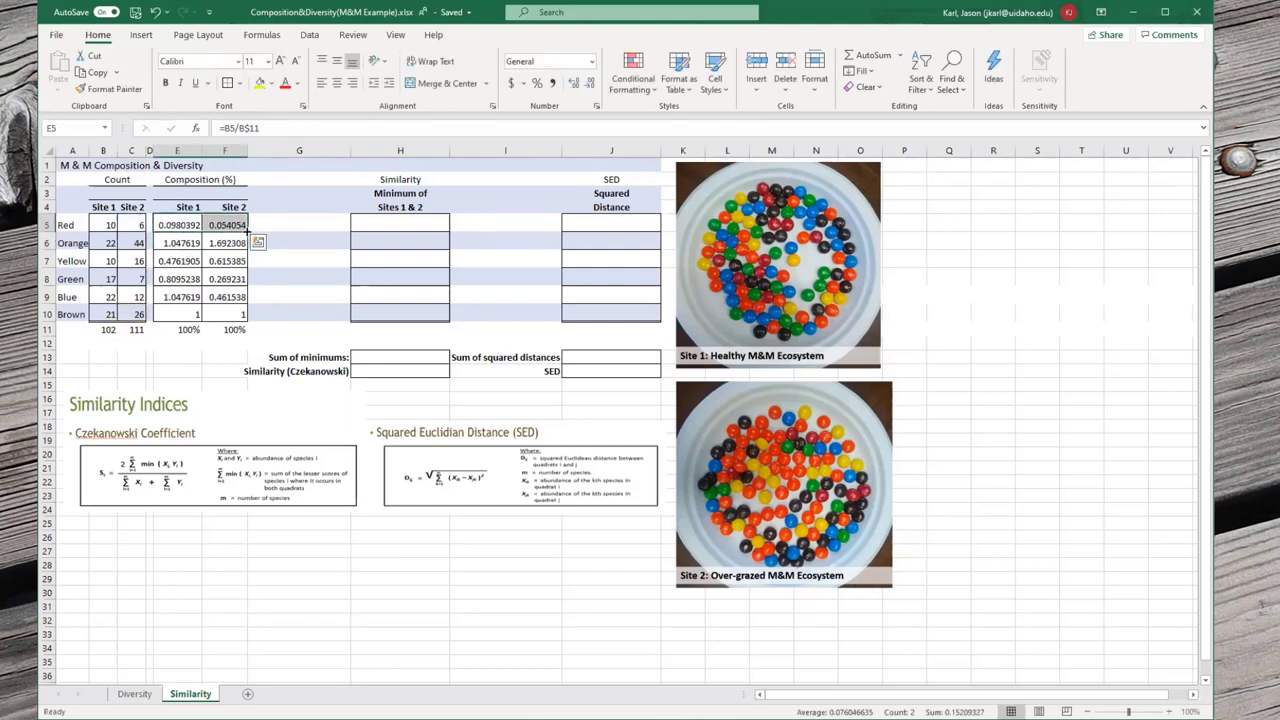
drag(247, 232, 238, 313)
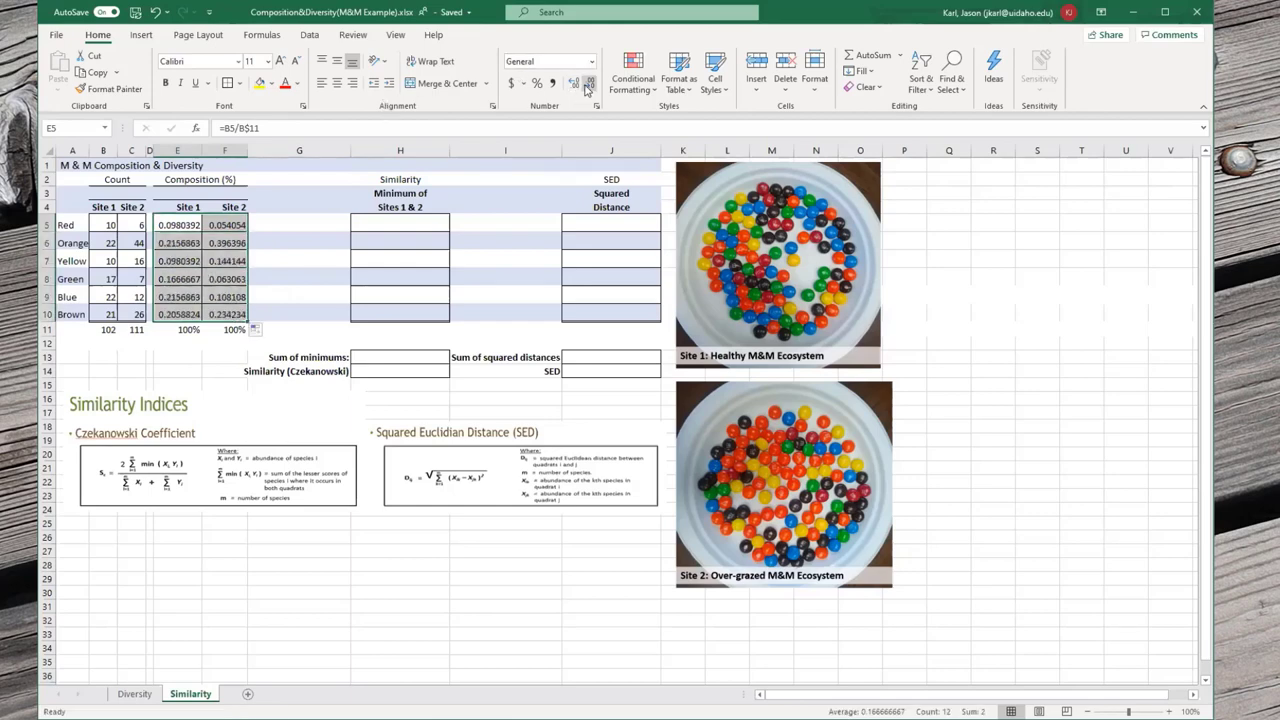
- Format both composition columns as one-decimal percentages, e.g. Red 9.8% and 5.4%
click(537, 83)
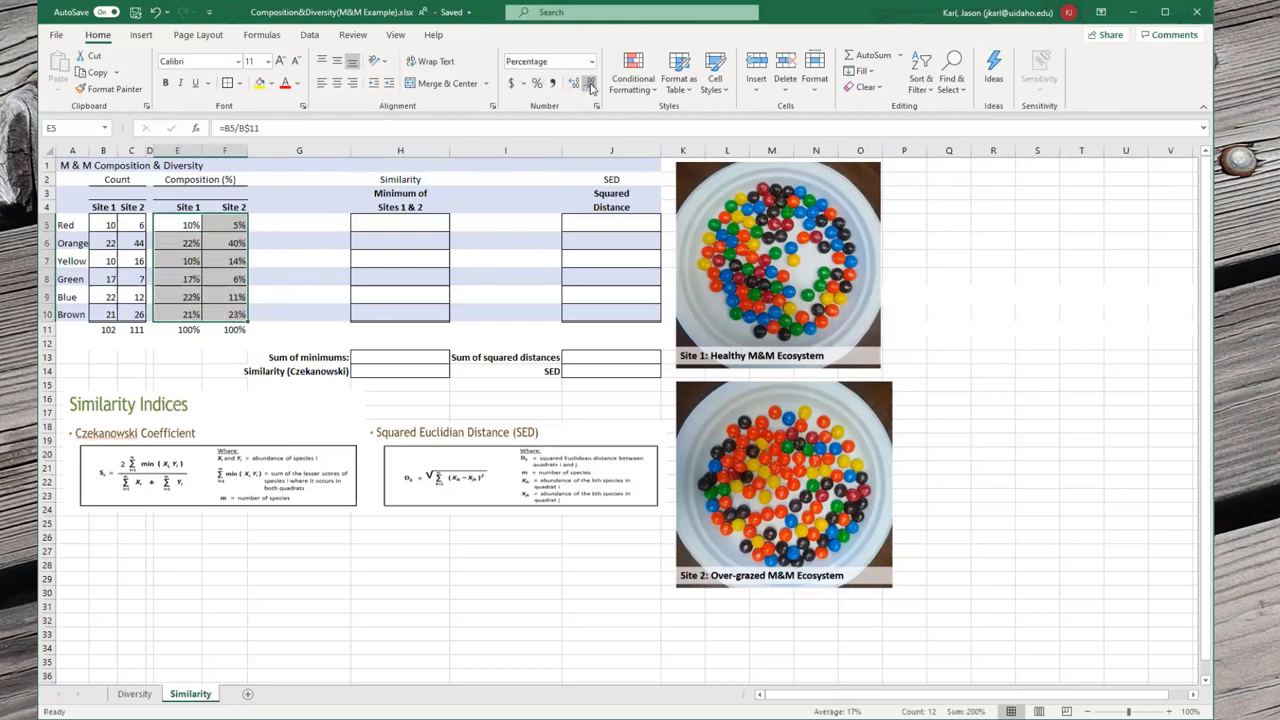
click(575, 84)
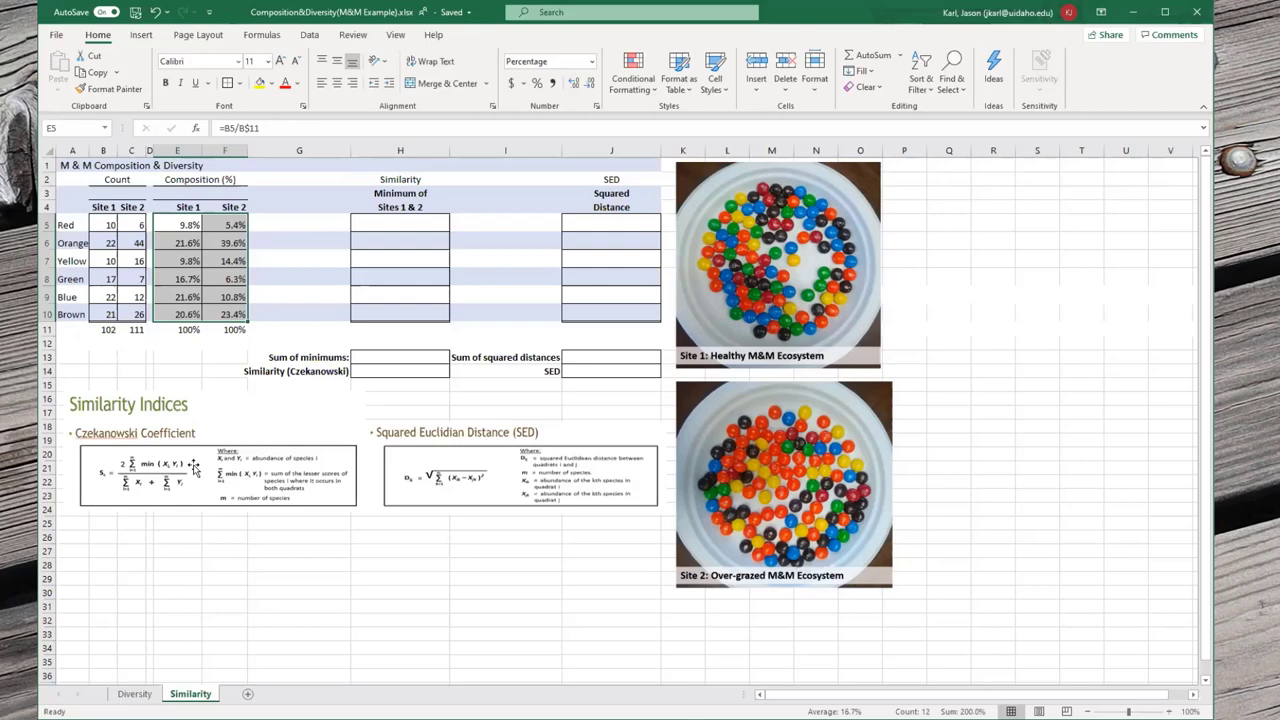
click(419, 225)
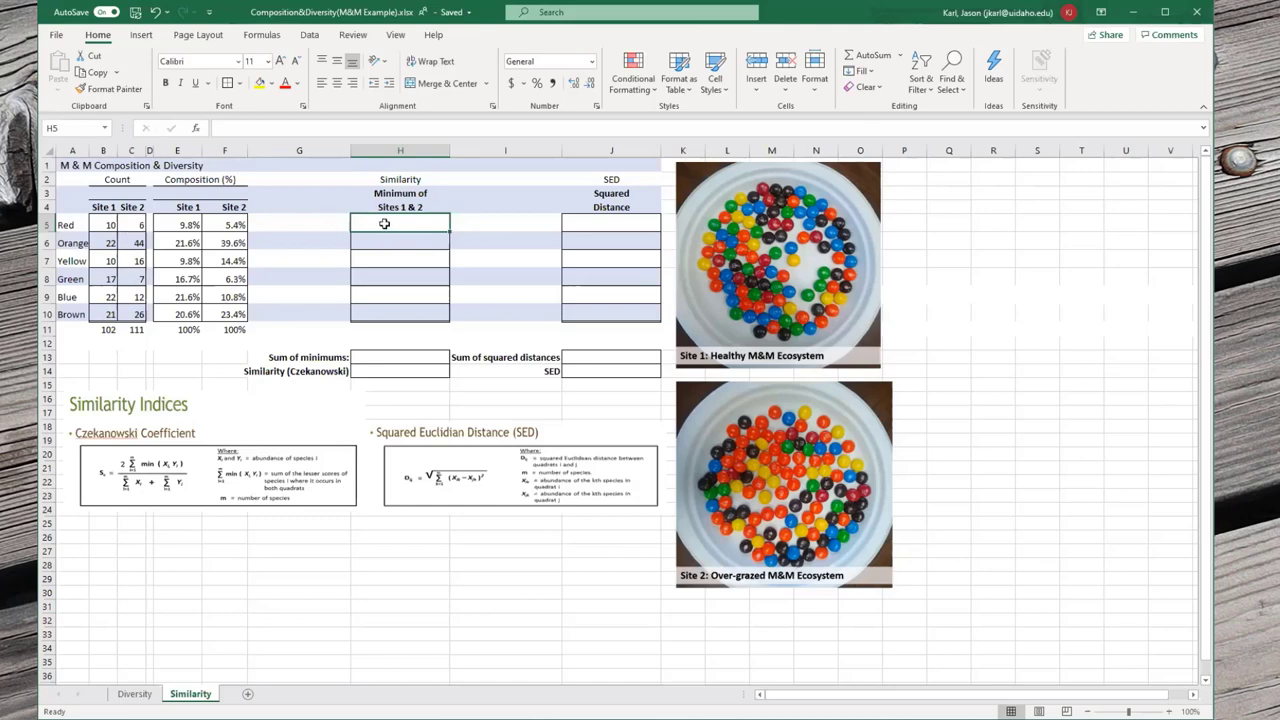
- Enter =MIN(B5:C5) in H5 and fill it to H10, giving 6, 22, 10, 7, 12, 21
text(=)
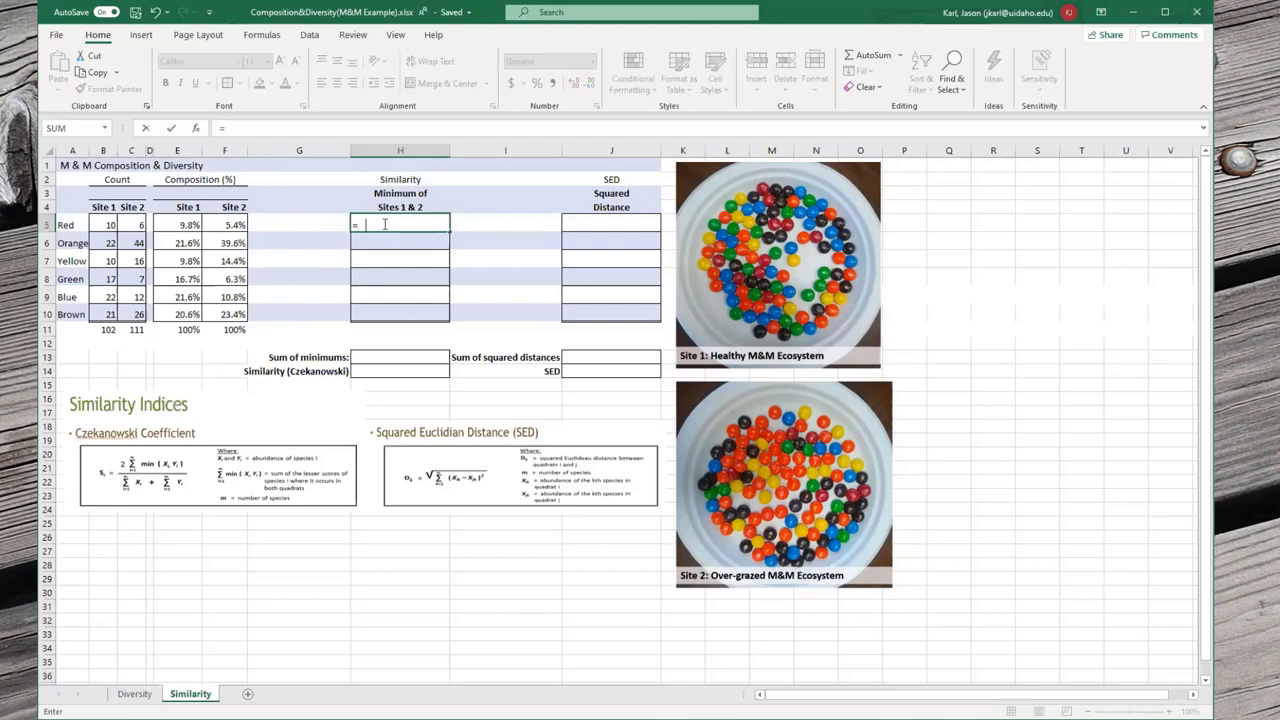
text(min()
click(112, 225)
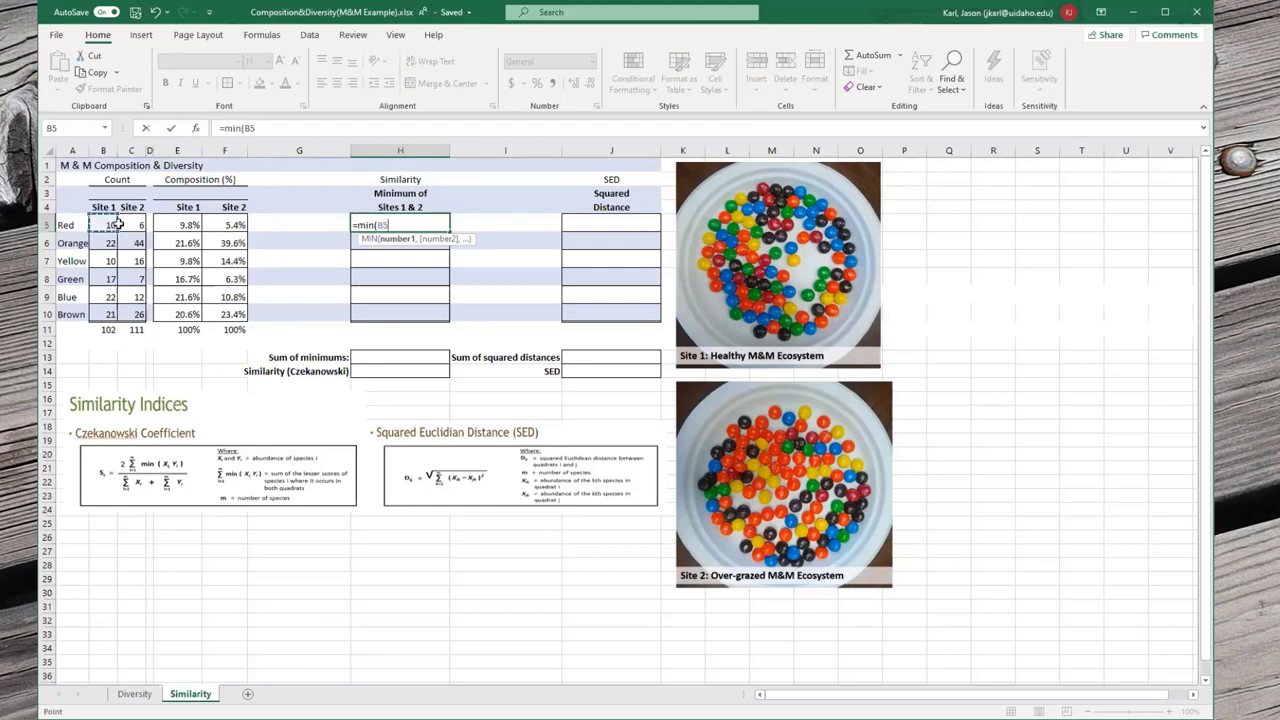
drag(117, 225, 124, 224)
text())
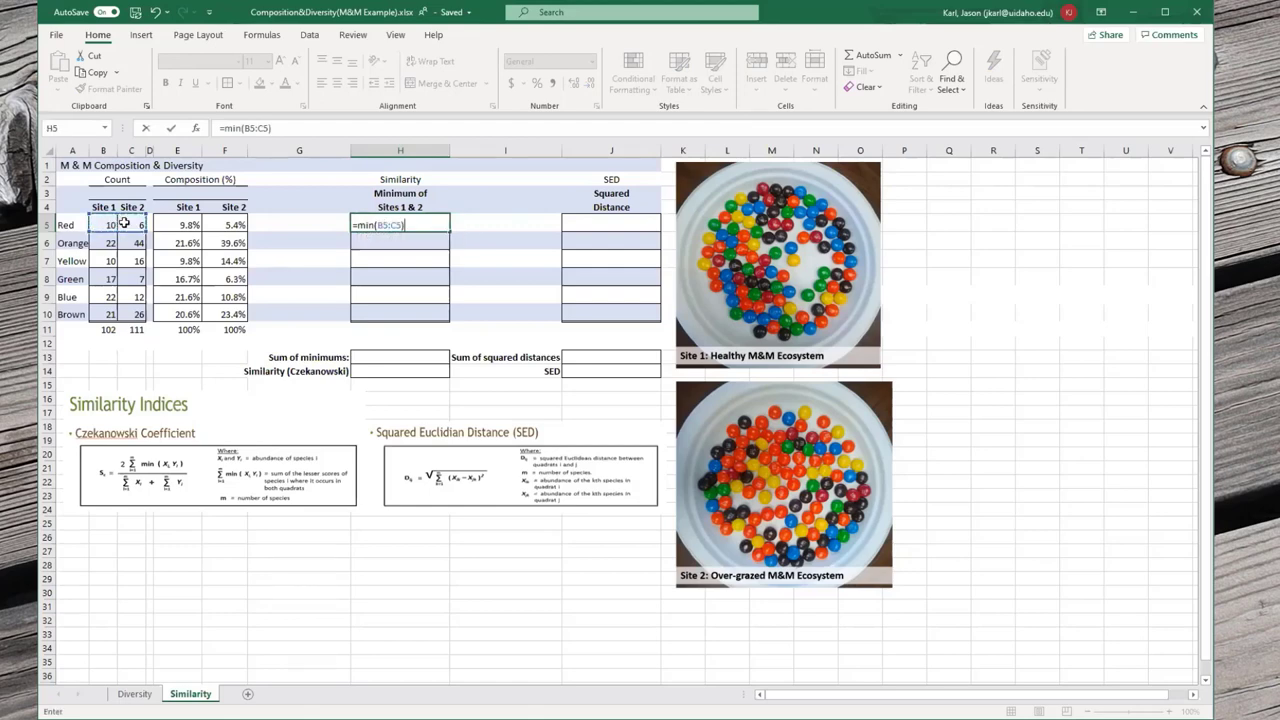
key(Return)
click(419, 225)
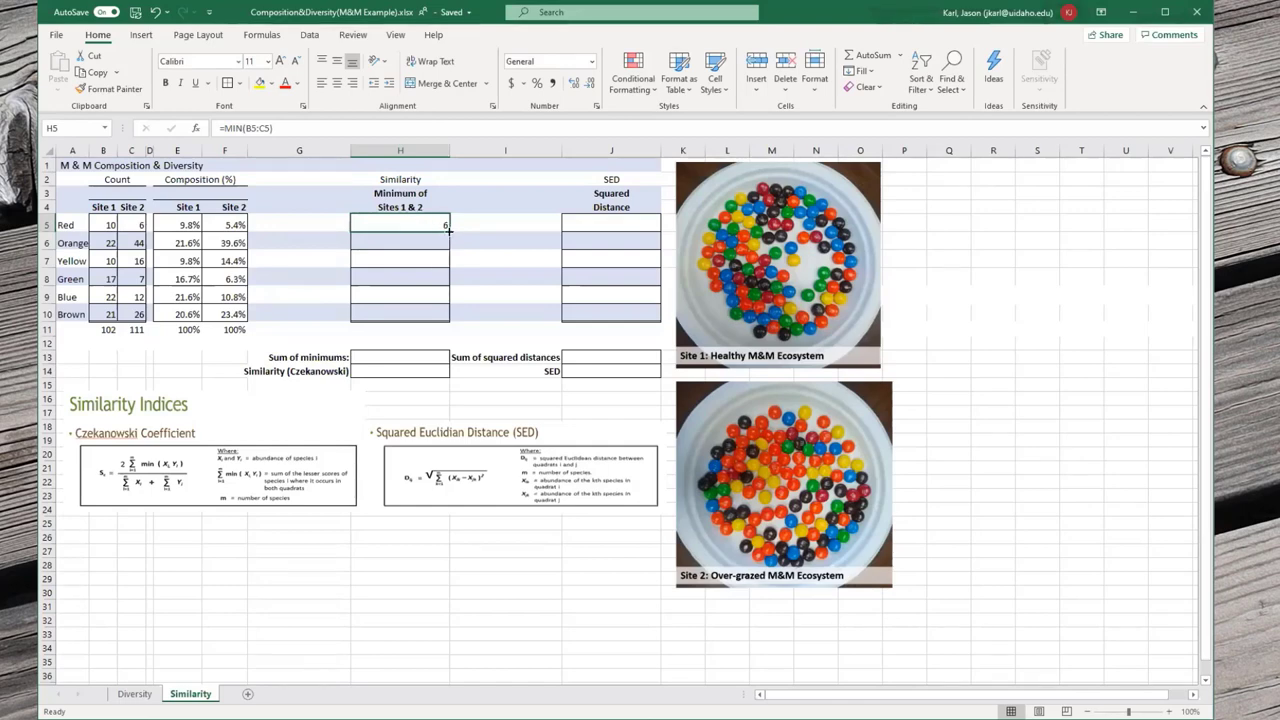
drag(449, 230, 431, 320)
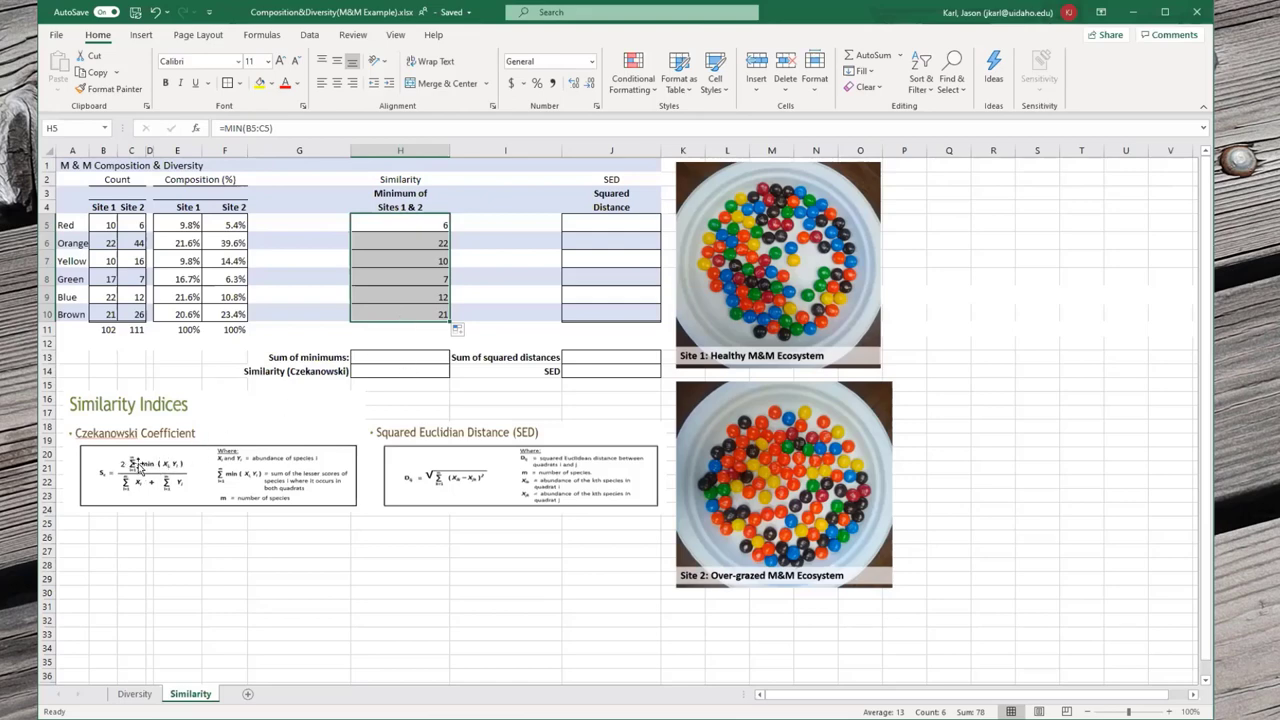
click(420, 353)
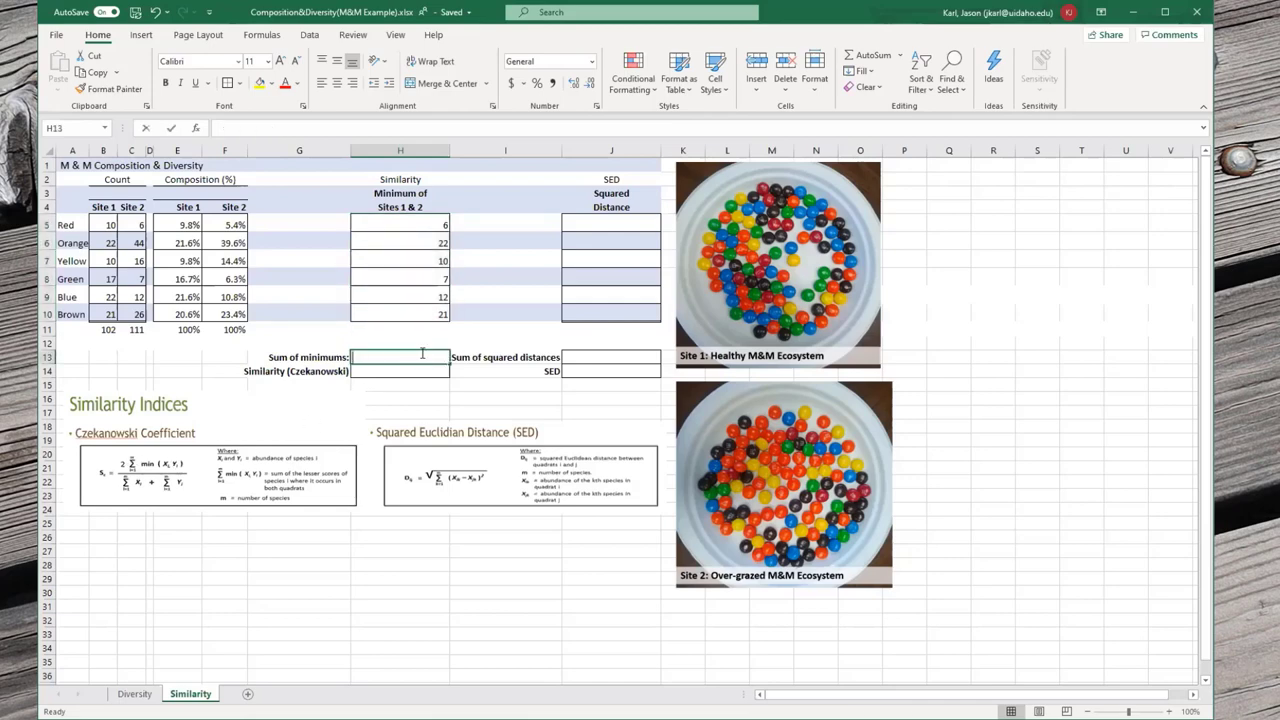
- Enter =SUM(H5:H10) in H13 to total the minimums as 78
text(=)
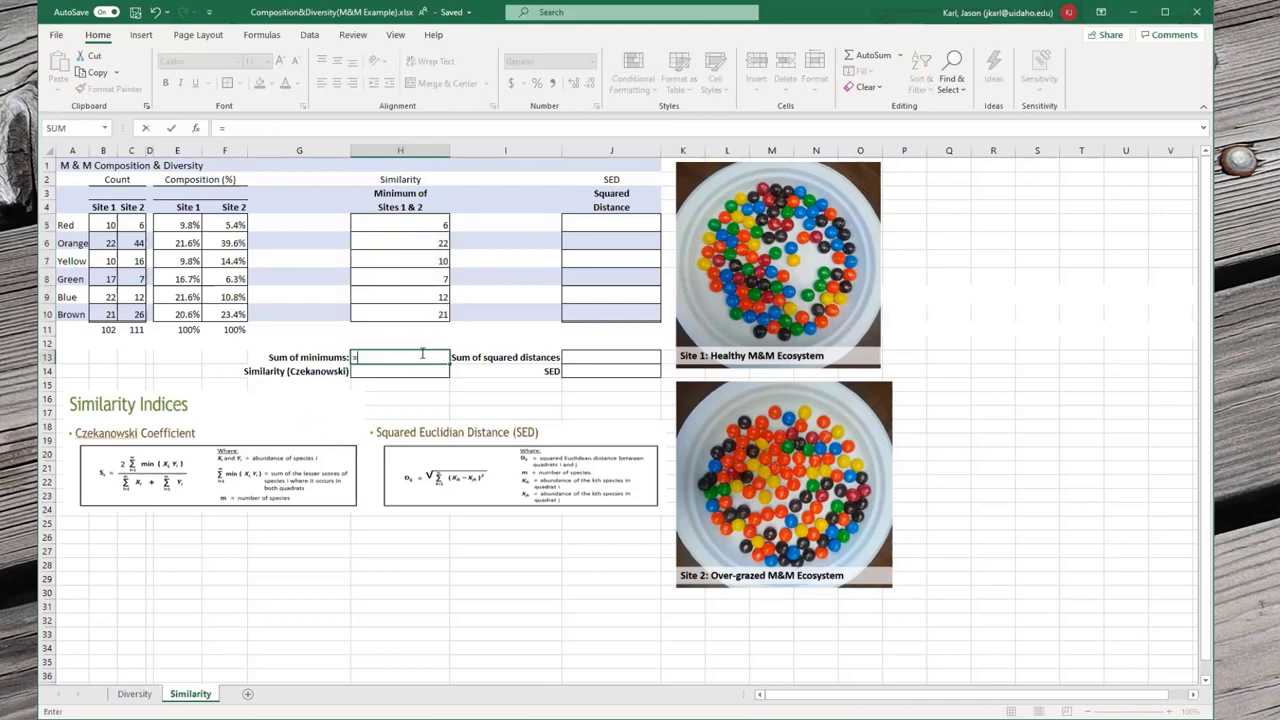
text(sum()
key(Up)
key(Up)
key(Up)
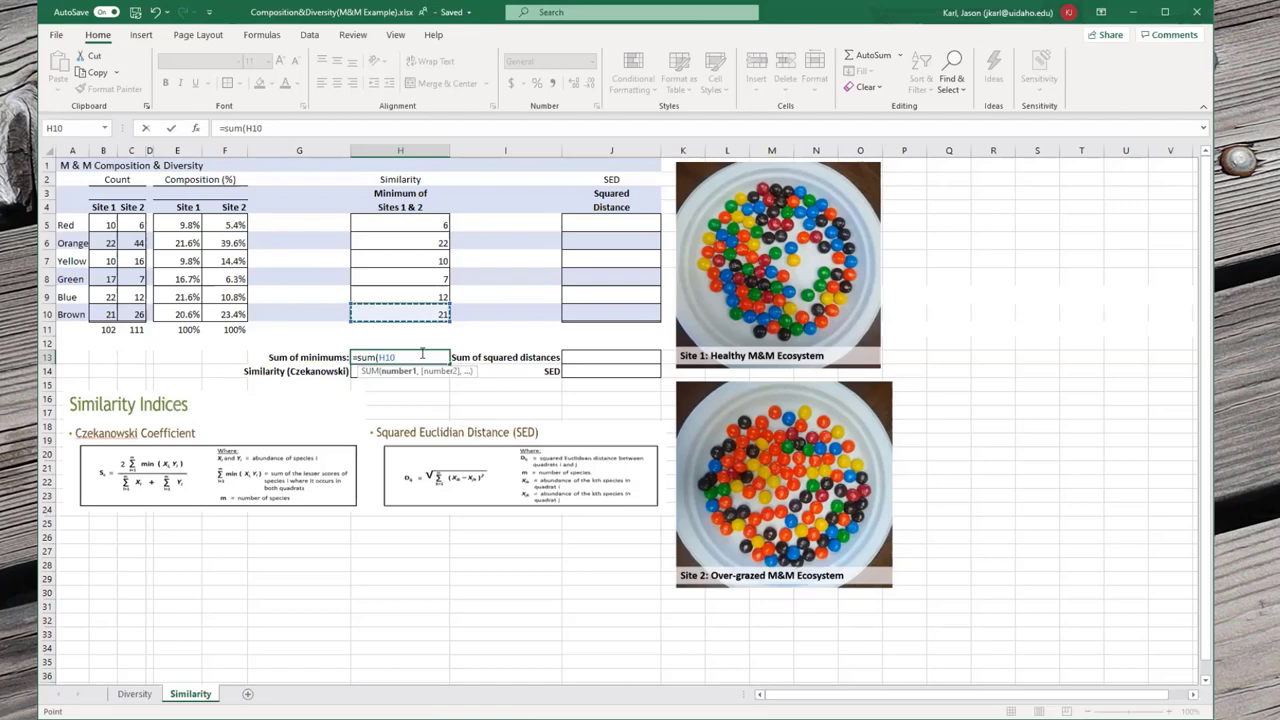
key(shift+Up)
key(shift+Up)
key(shift+Up)
key(shift+Up)
key(shift+Up)
key(Return)
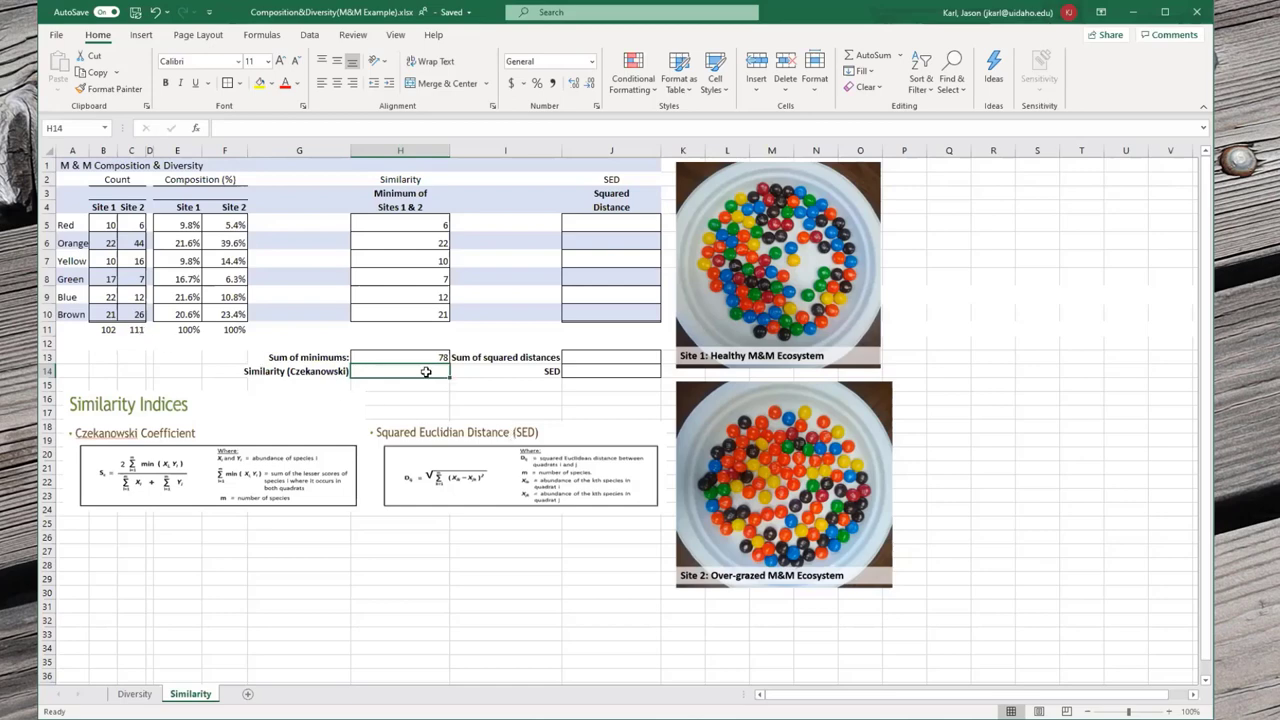
- Enter =(2*H13)/(B11+C11) in H14 and format it as a one-decimal percentage, 73.2%
text(=(2*)
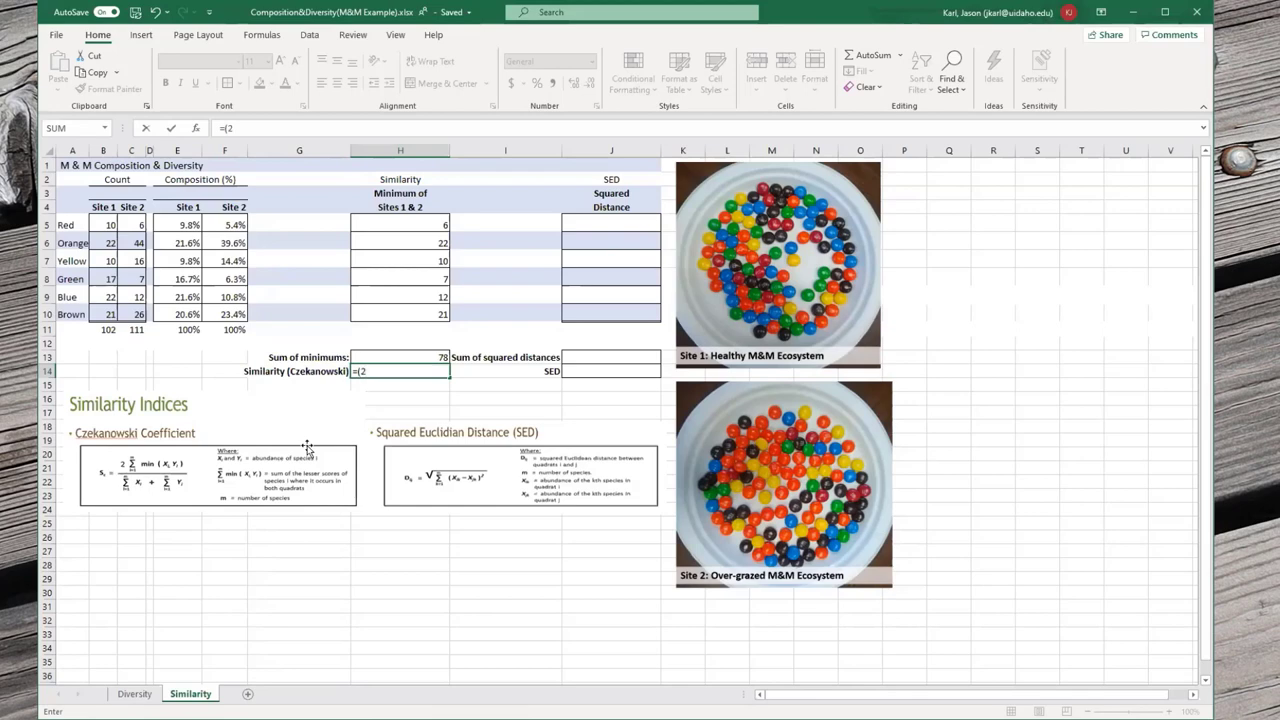
click(384, 357)
text()/()
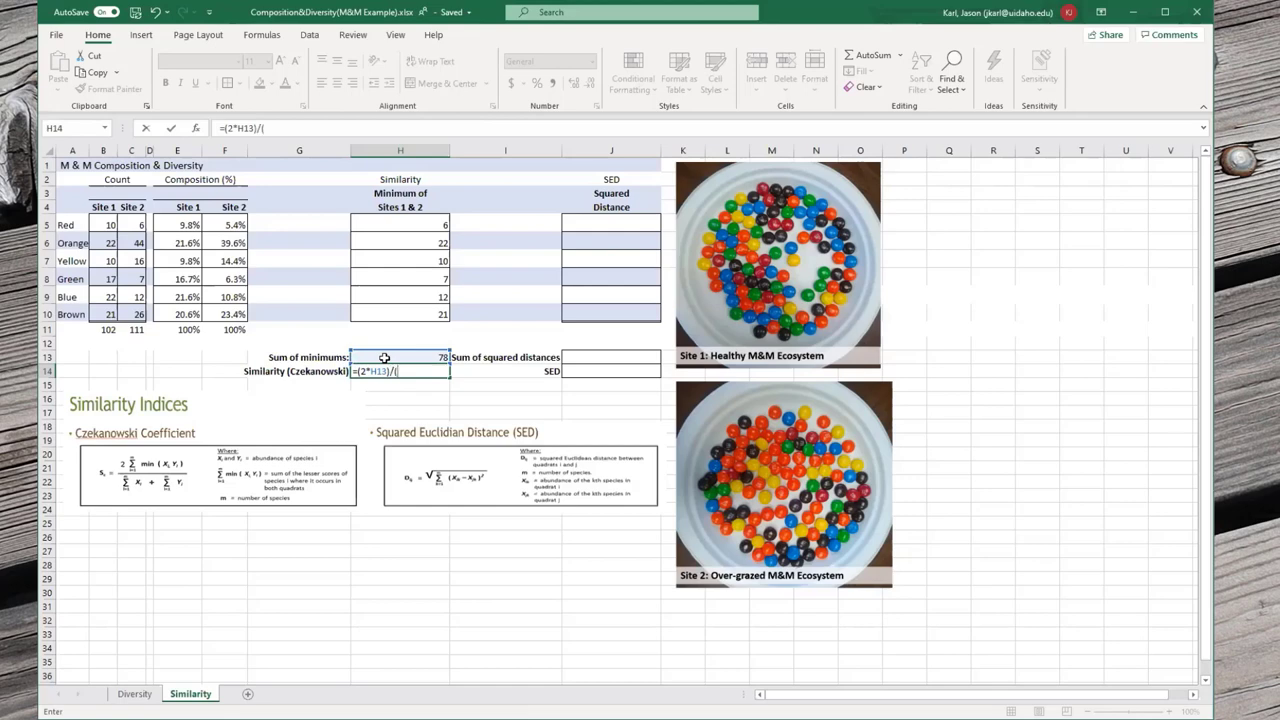
click(107, 330)
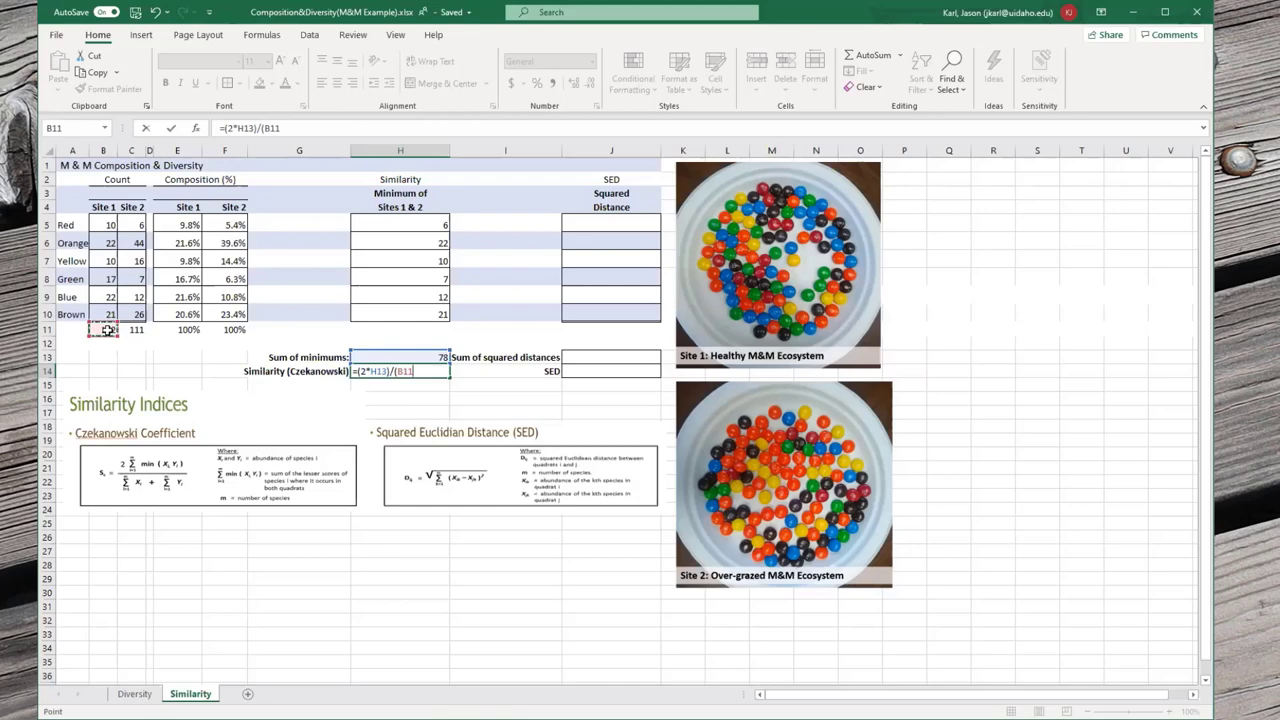
text(+)
click(137, 329)
text())
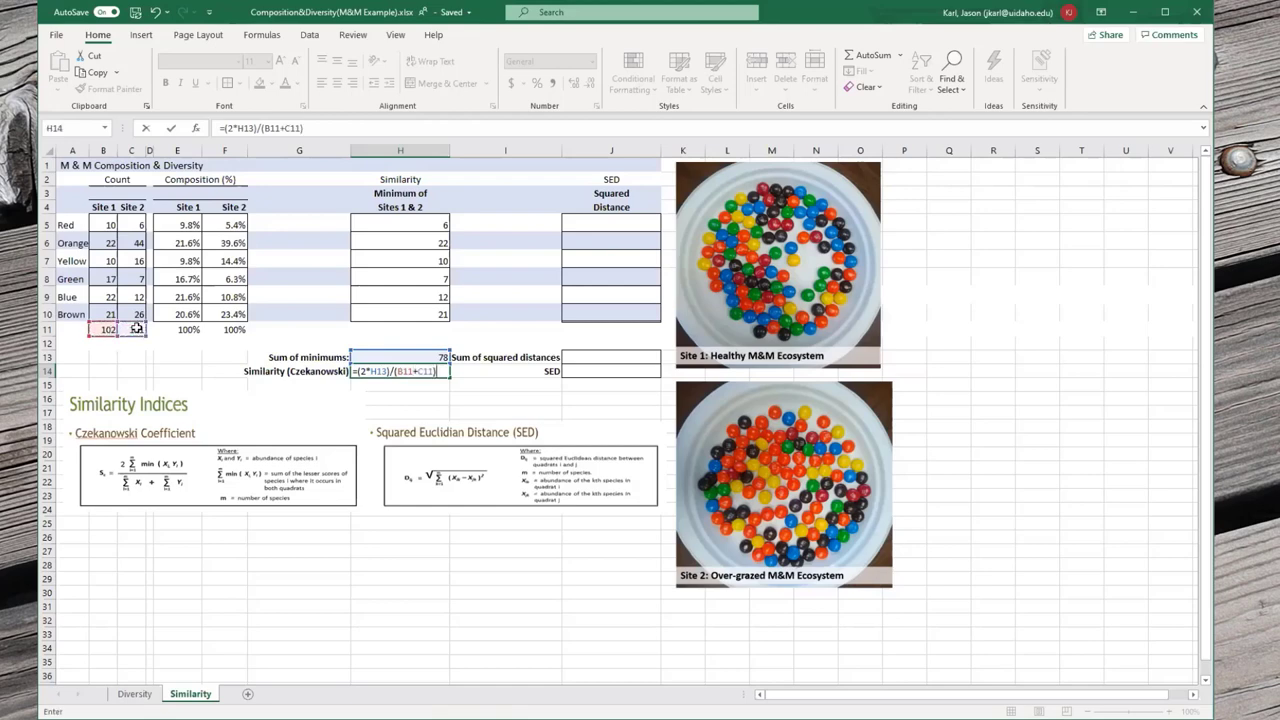
key(ctrl+Return)
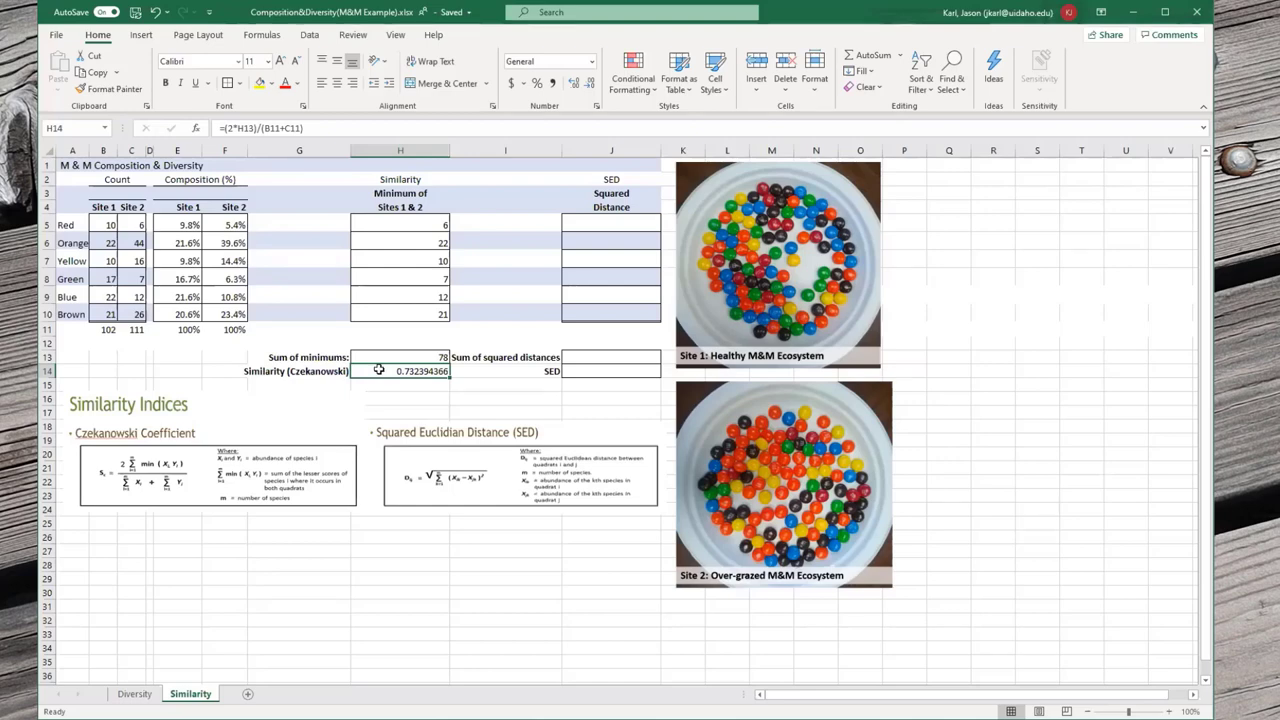
click(537, 83)
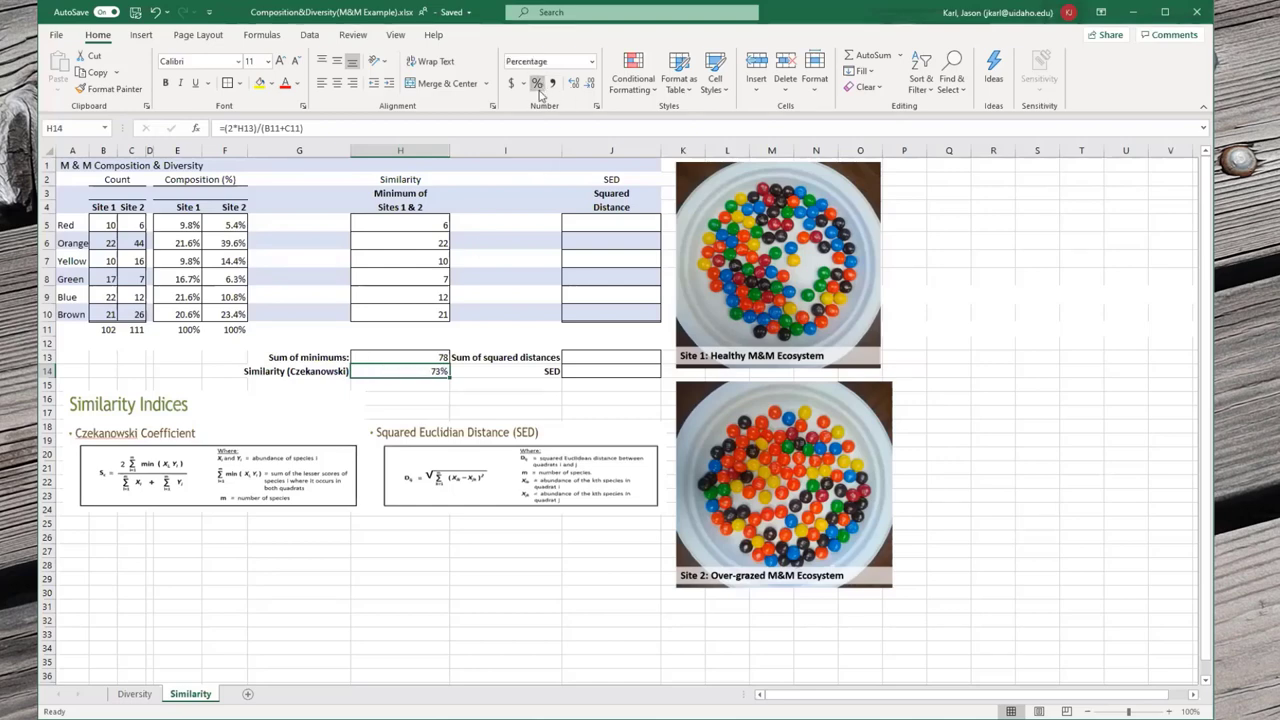
click(569, 83)
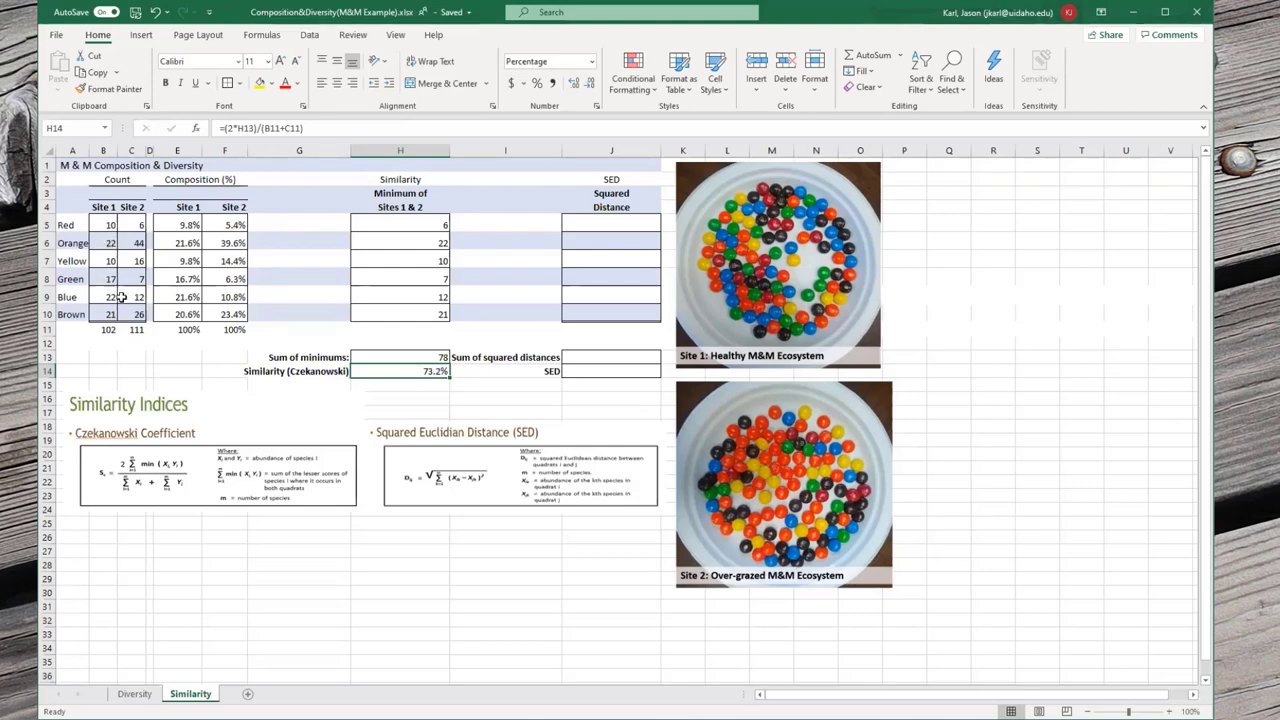
click(131, 225)
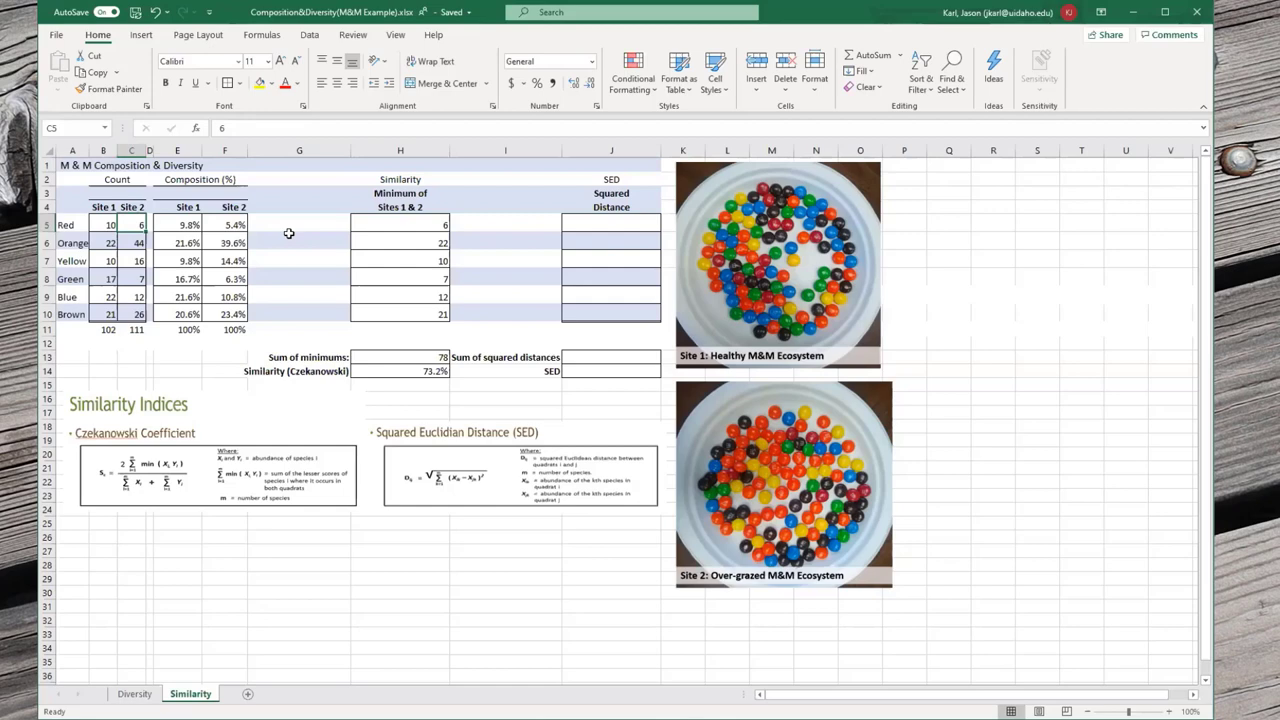
text(0)
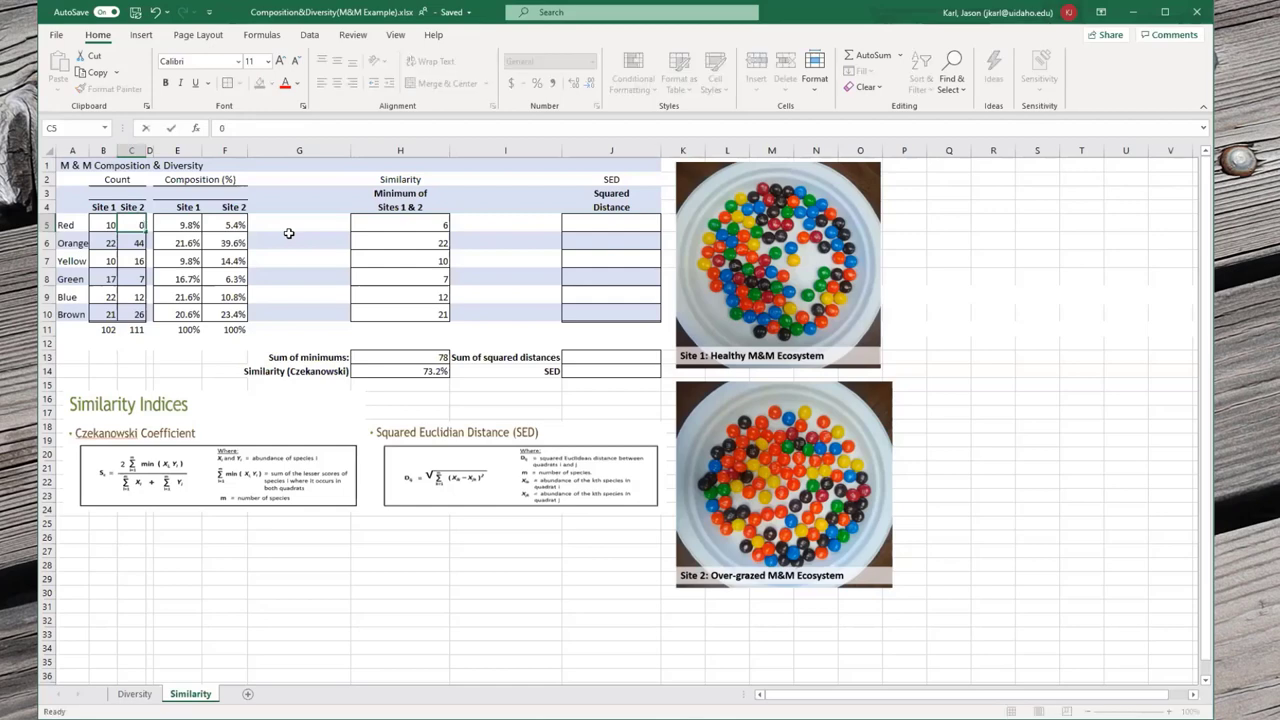
key(Return)
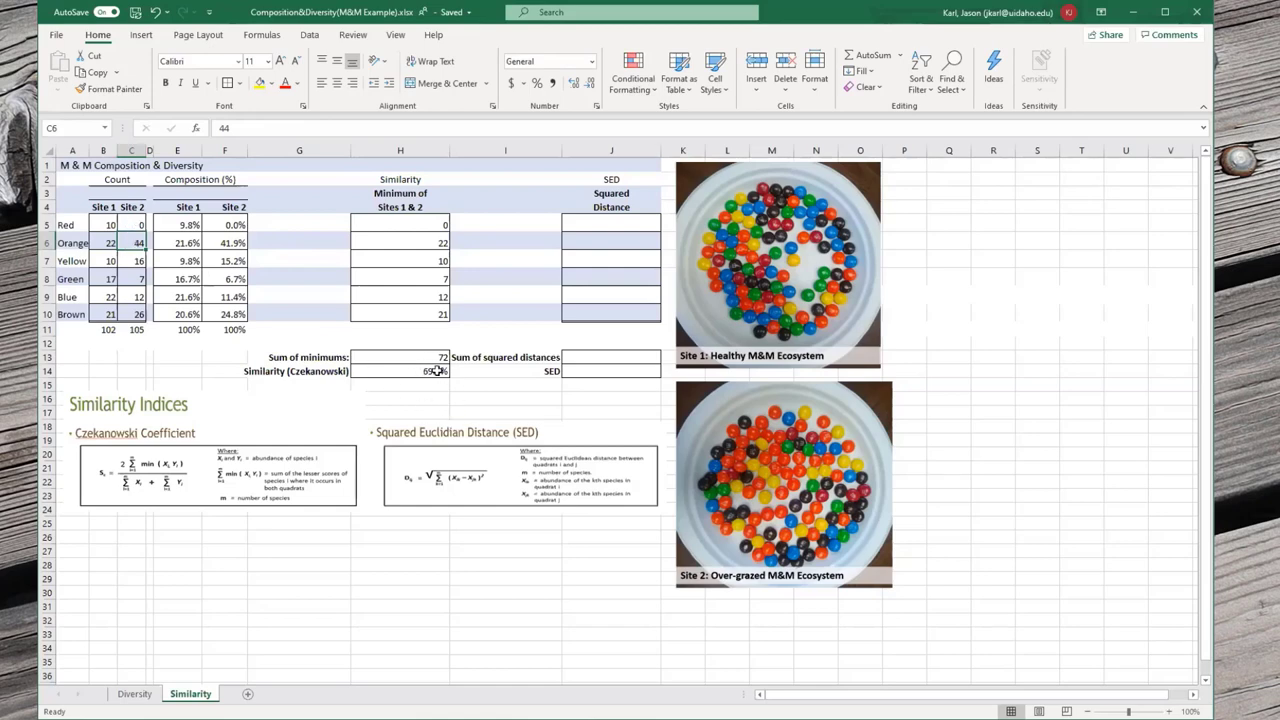
click(137, 277)
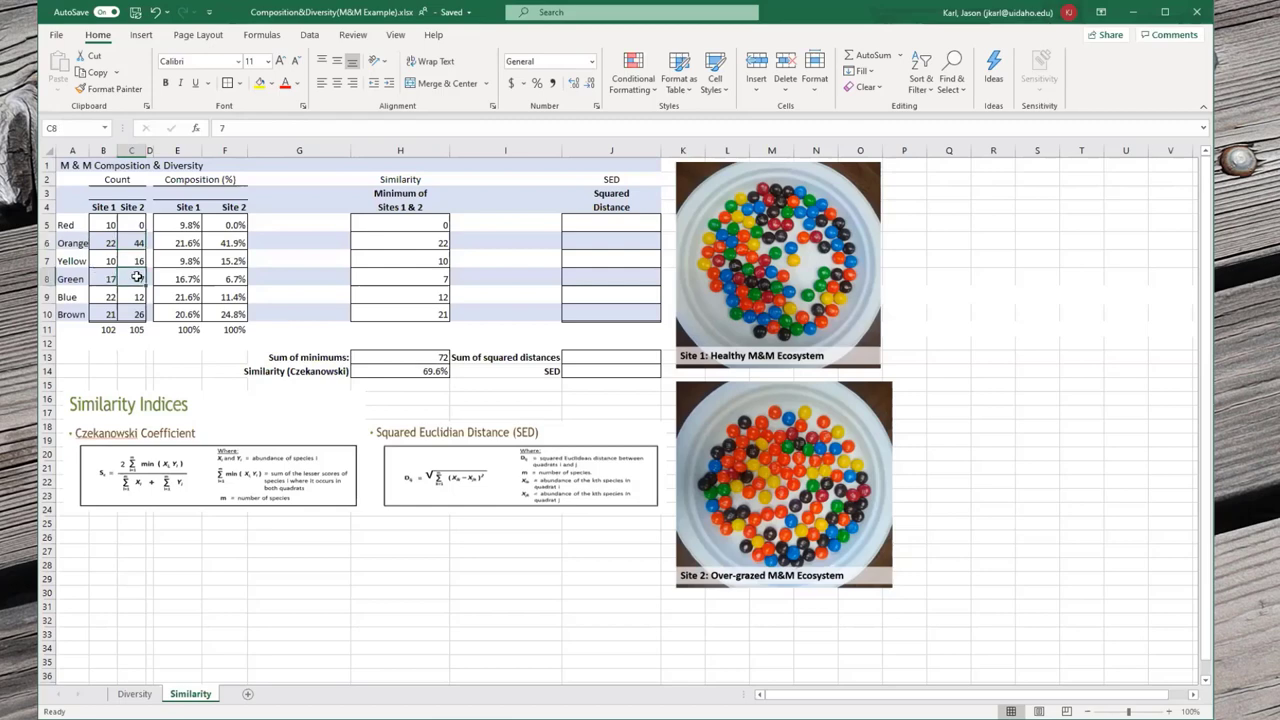
text(0)
key(Return)
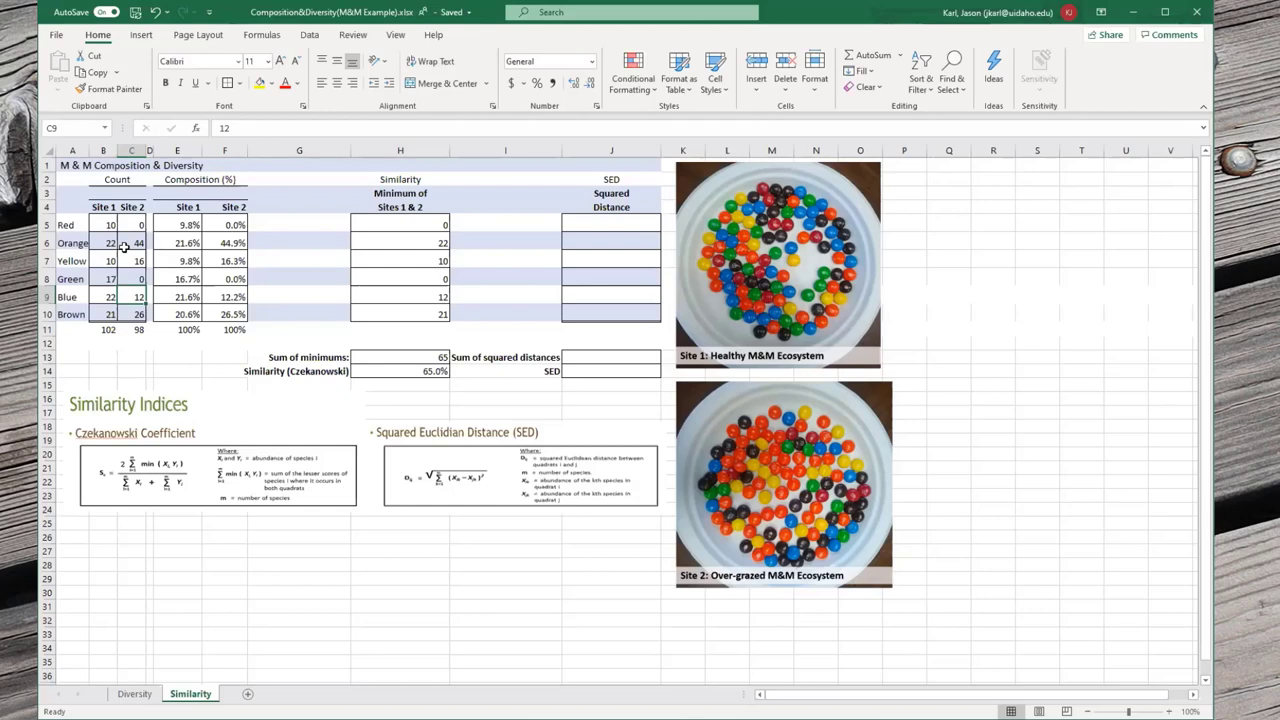
key(ctrl+z)
key(ctrl+z)
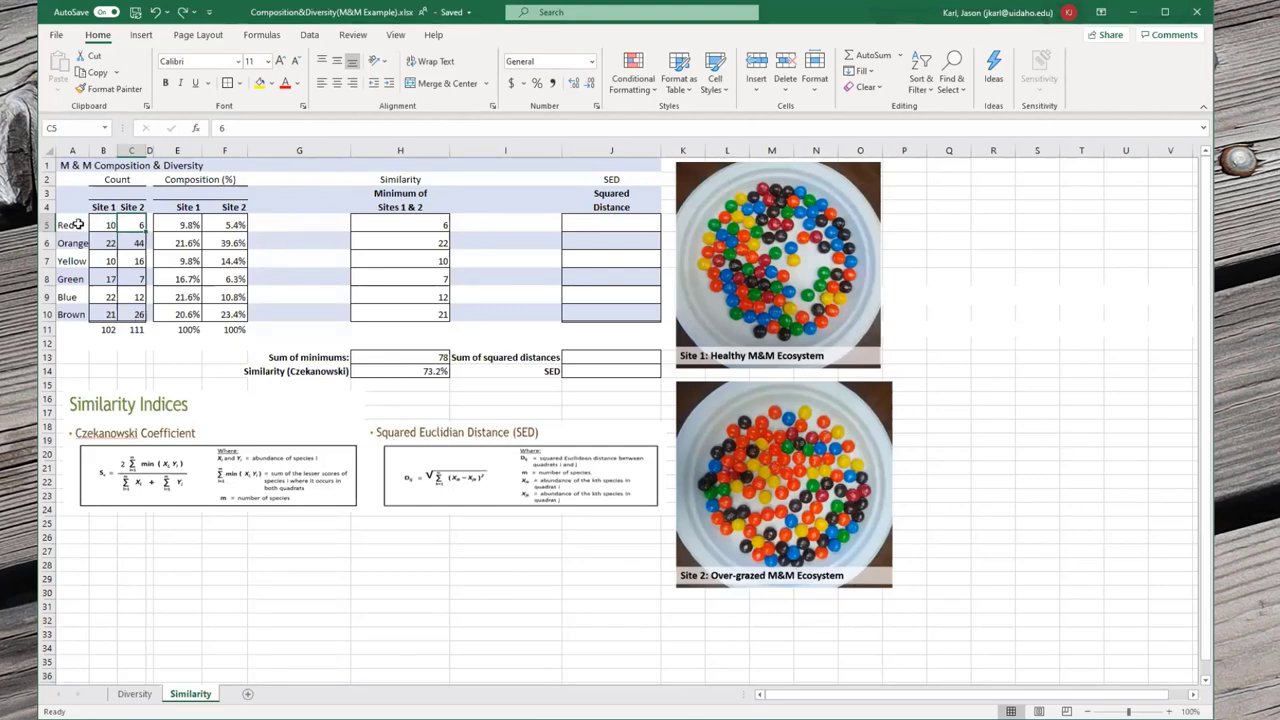
drag(77, 225, 131, 258)
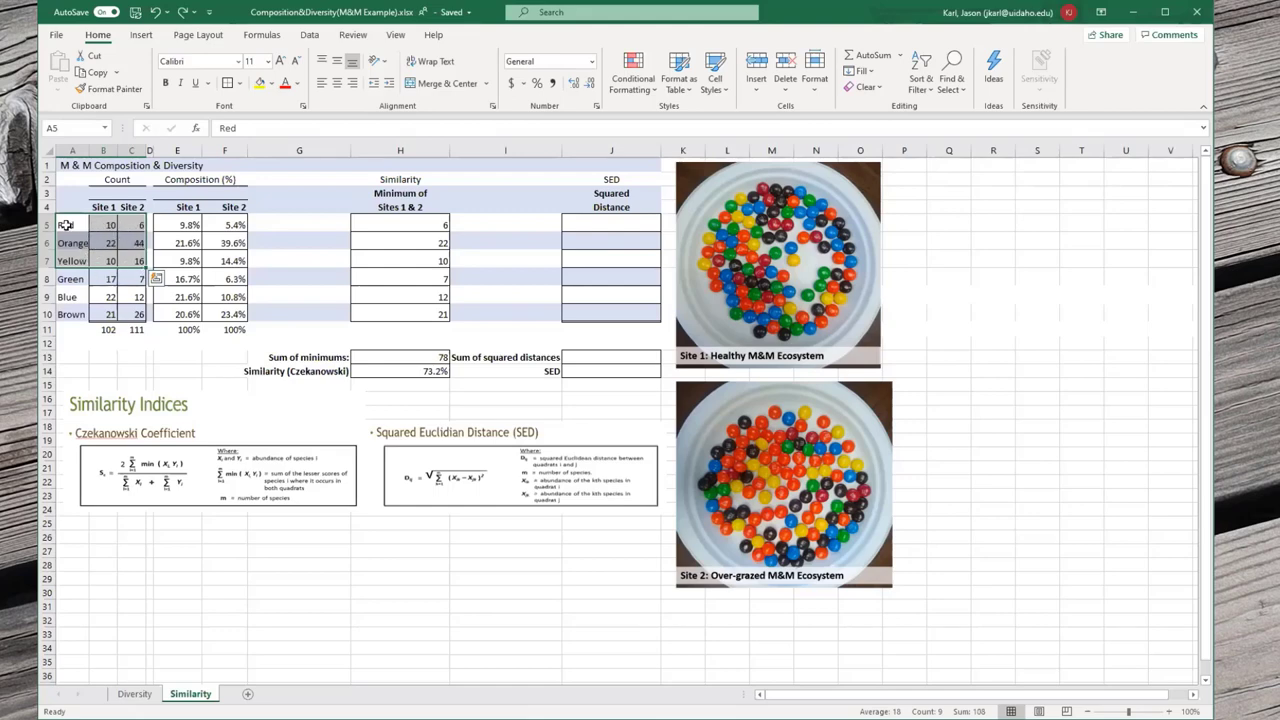
click(66, 225)
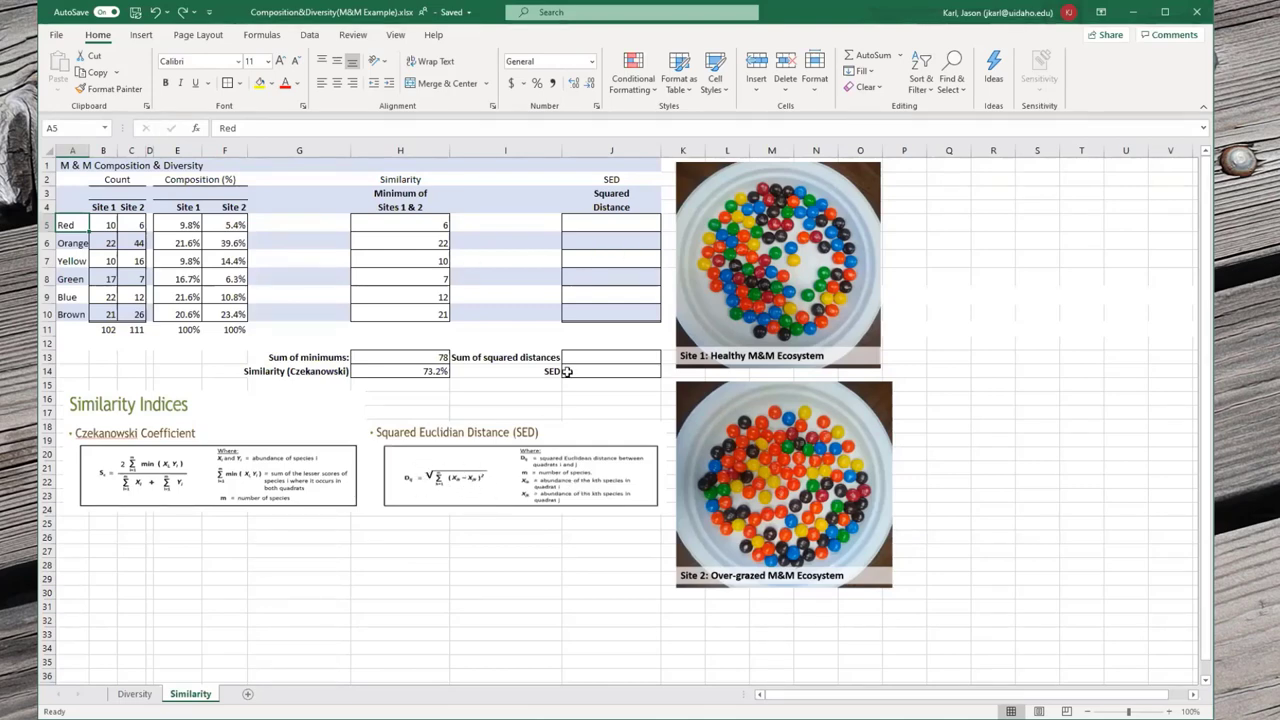
- Enter =(B5-C5)^2 in J5 and fill to J10, giving 16, 484, 36, 100, 100, 25
click(607, 220)
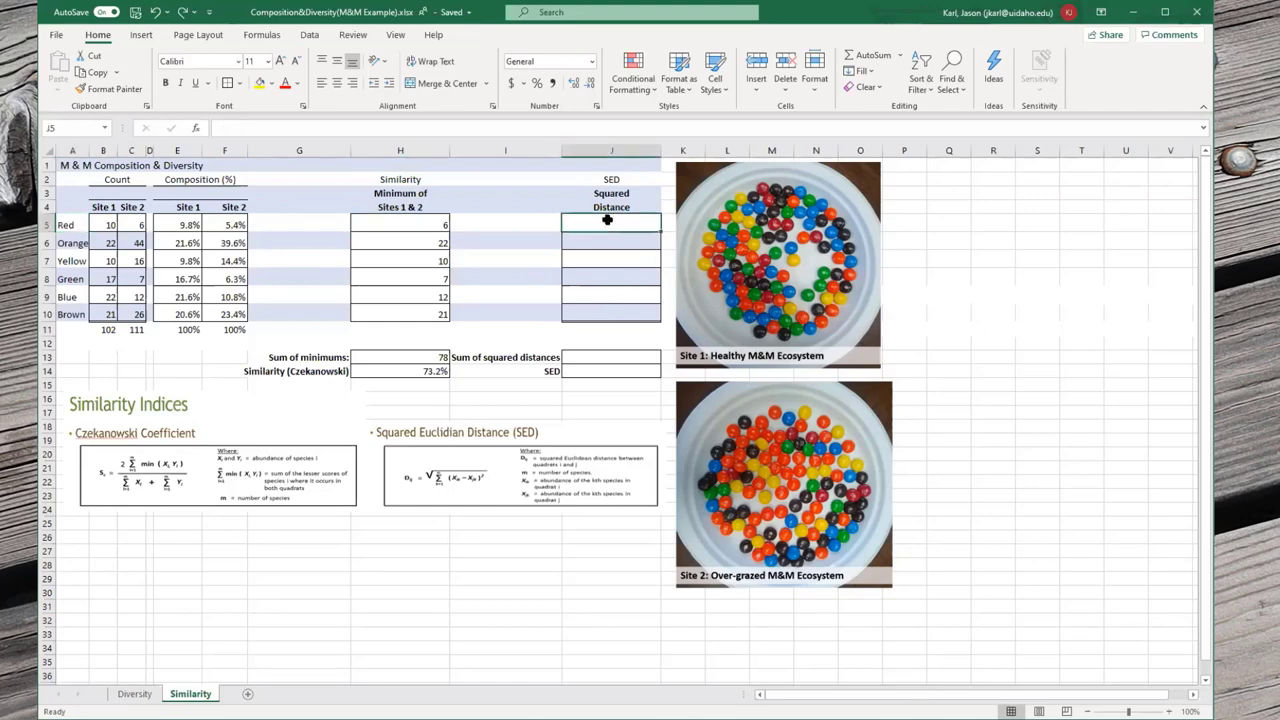
text(()
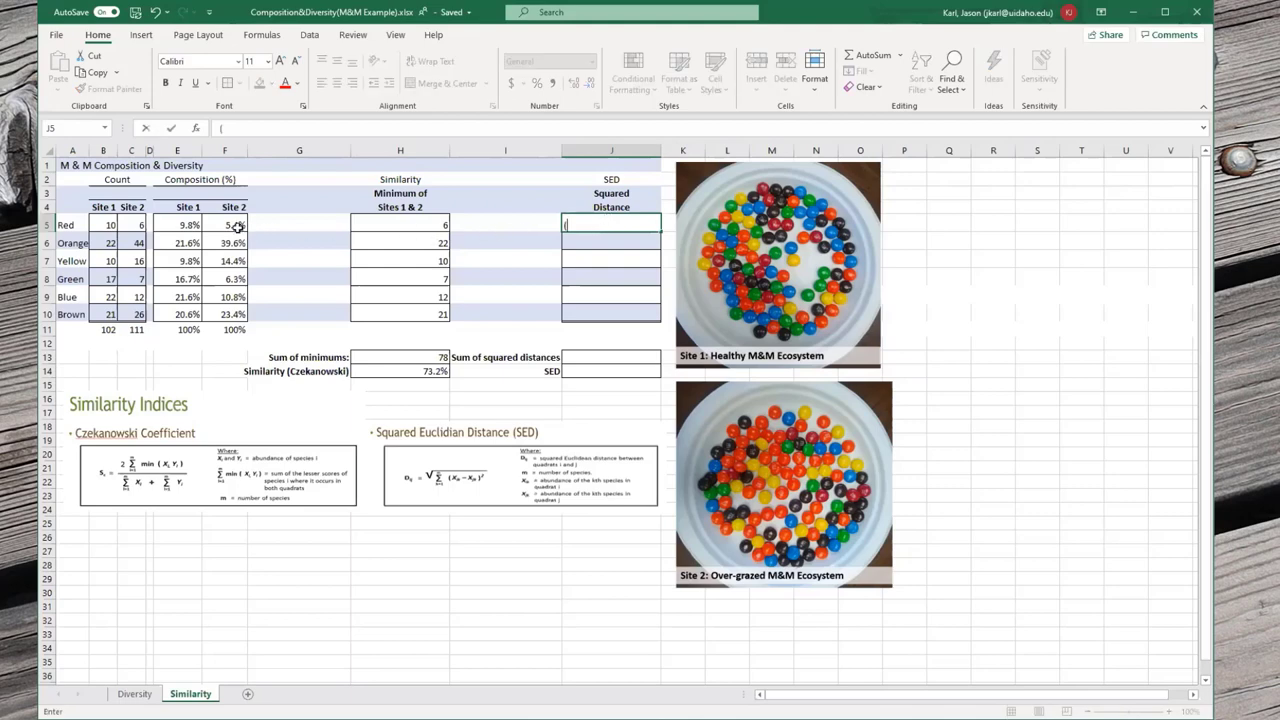
click(104, 225)
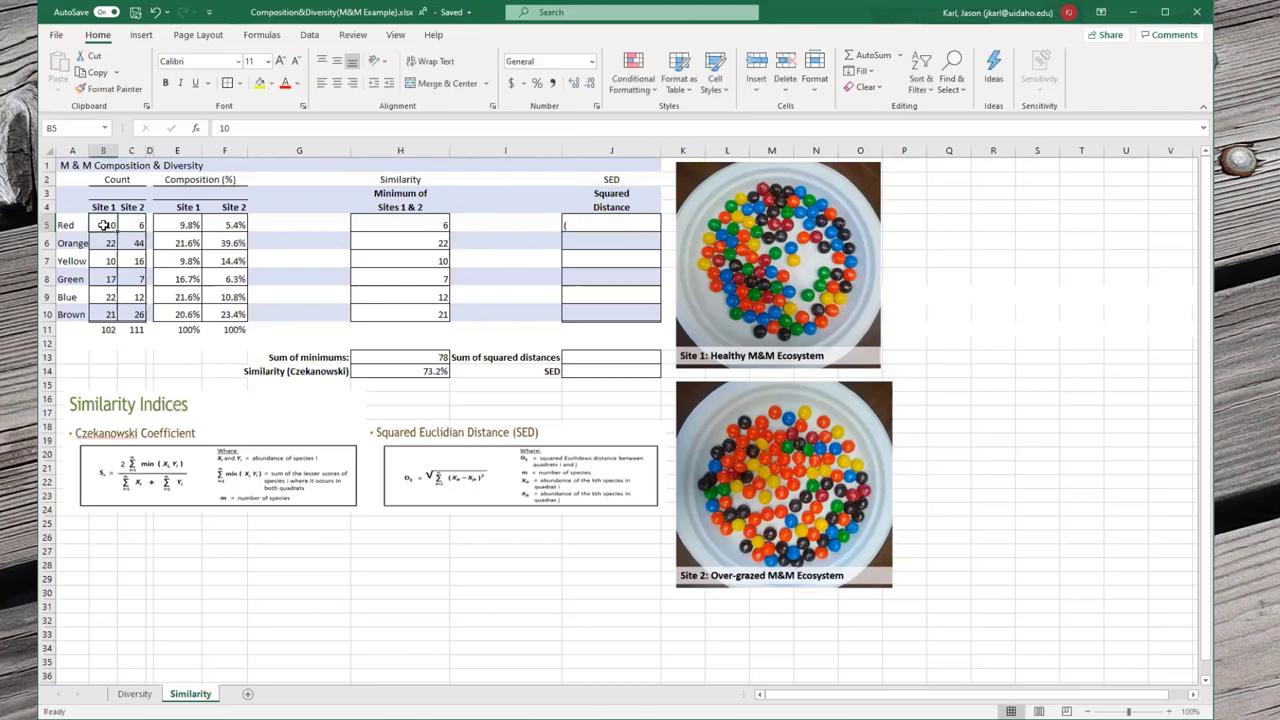
click(579, 221)
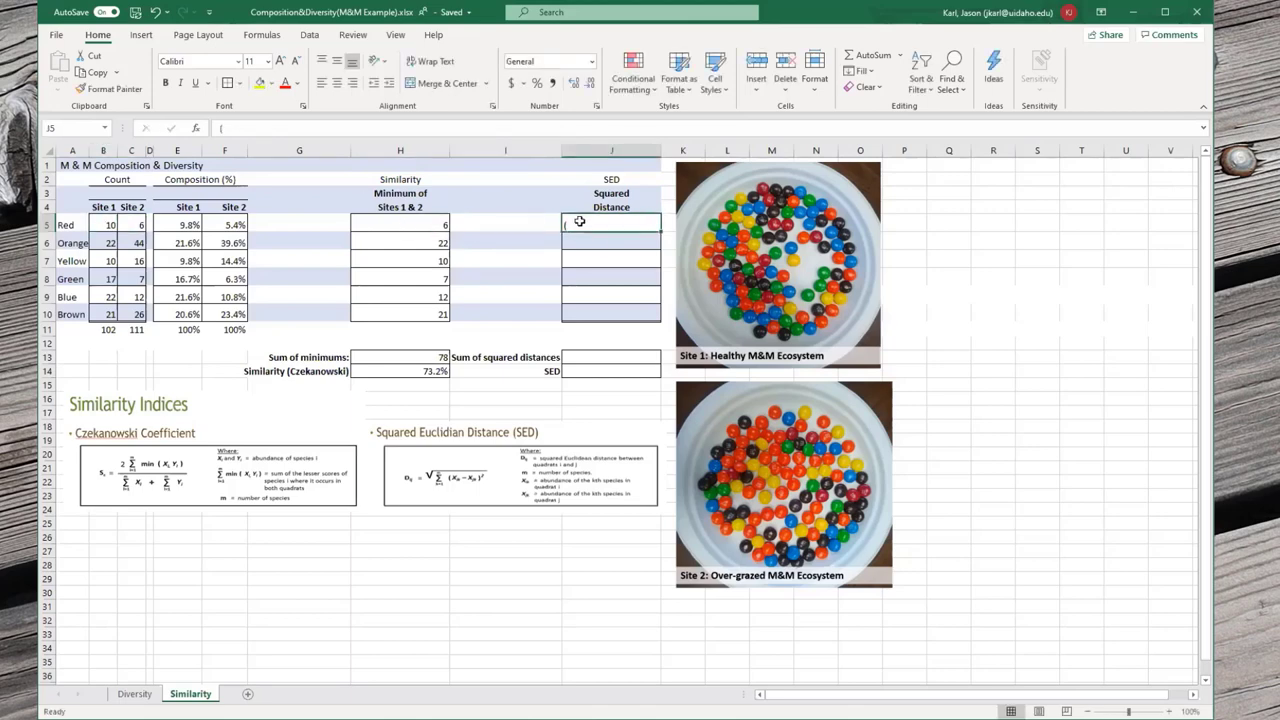
text(=()
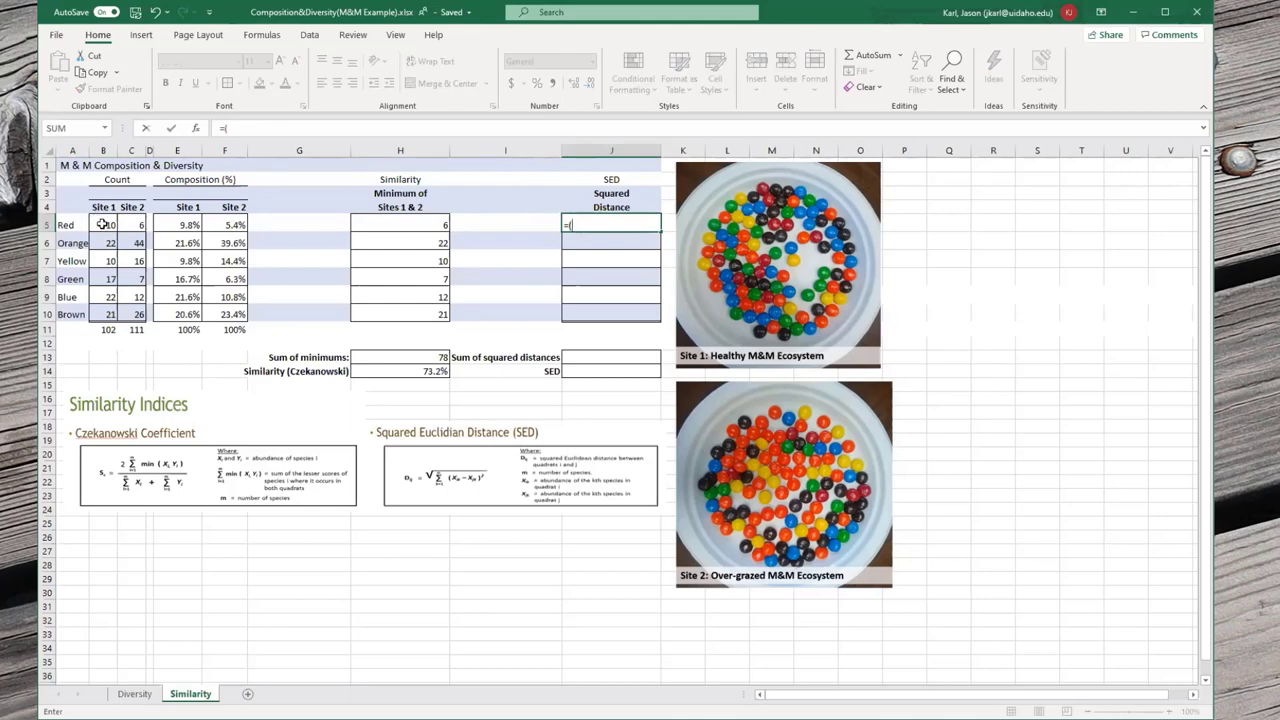
click(104, 225)
text(-)
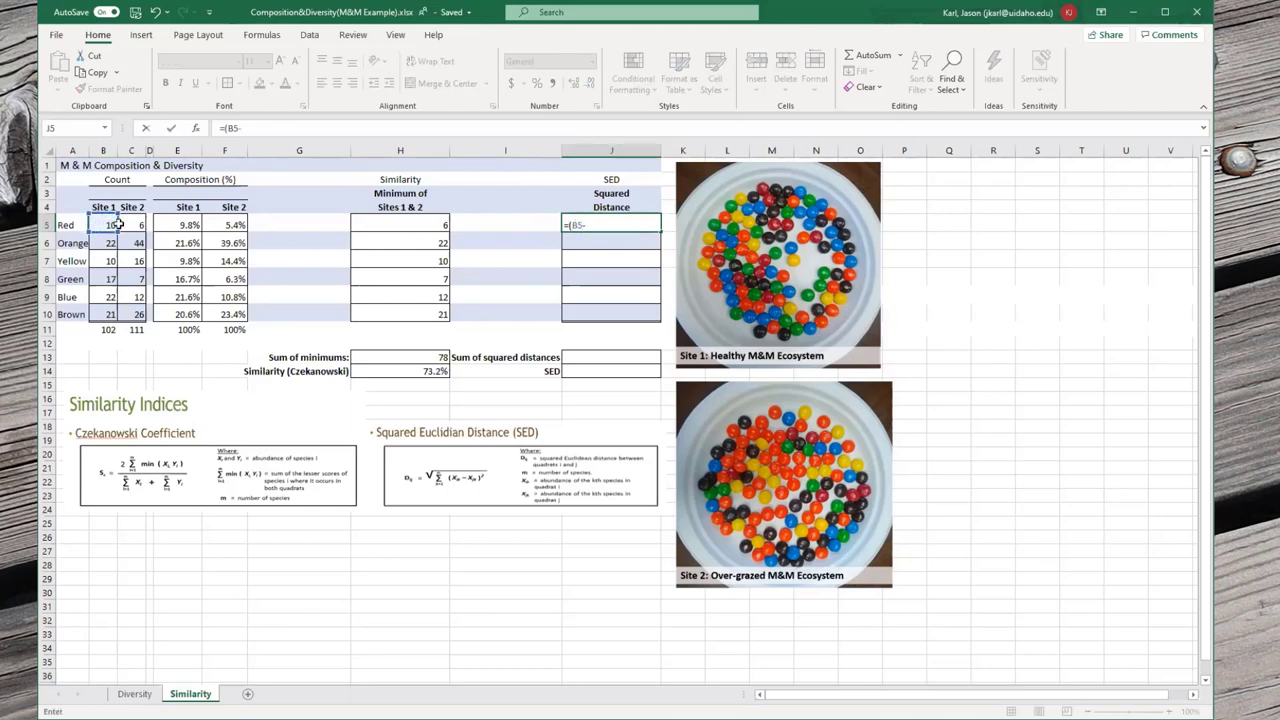
click(131, 225)
text())
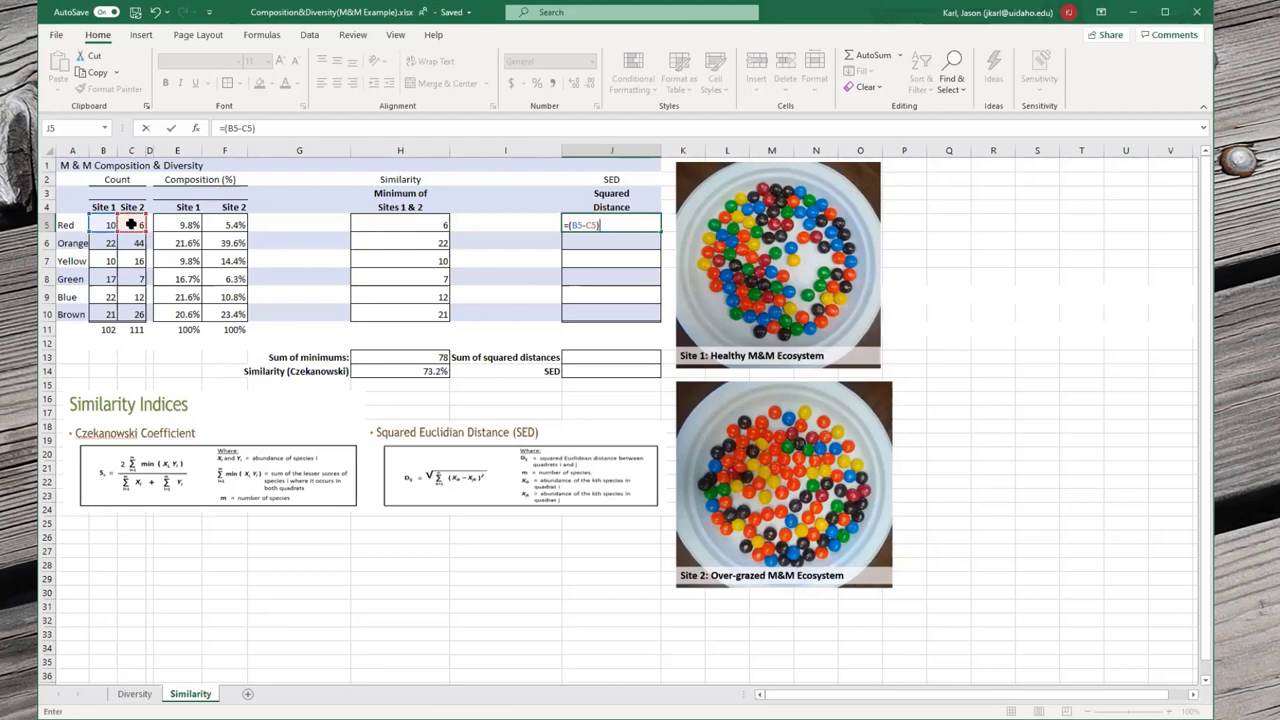
text(^2)
key(ctrl+Return)
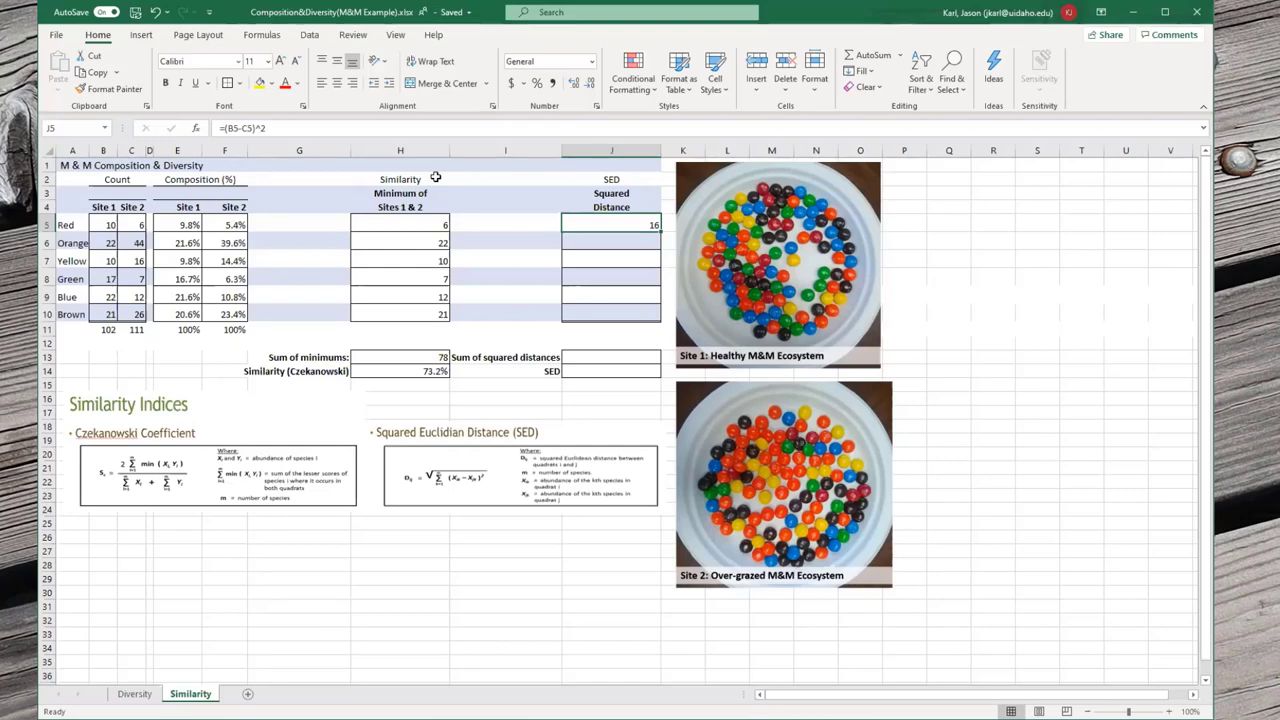
drag(660, 233, 630, 316)
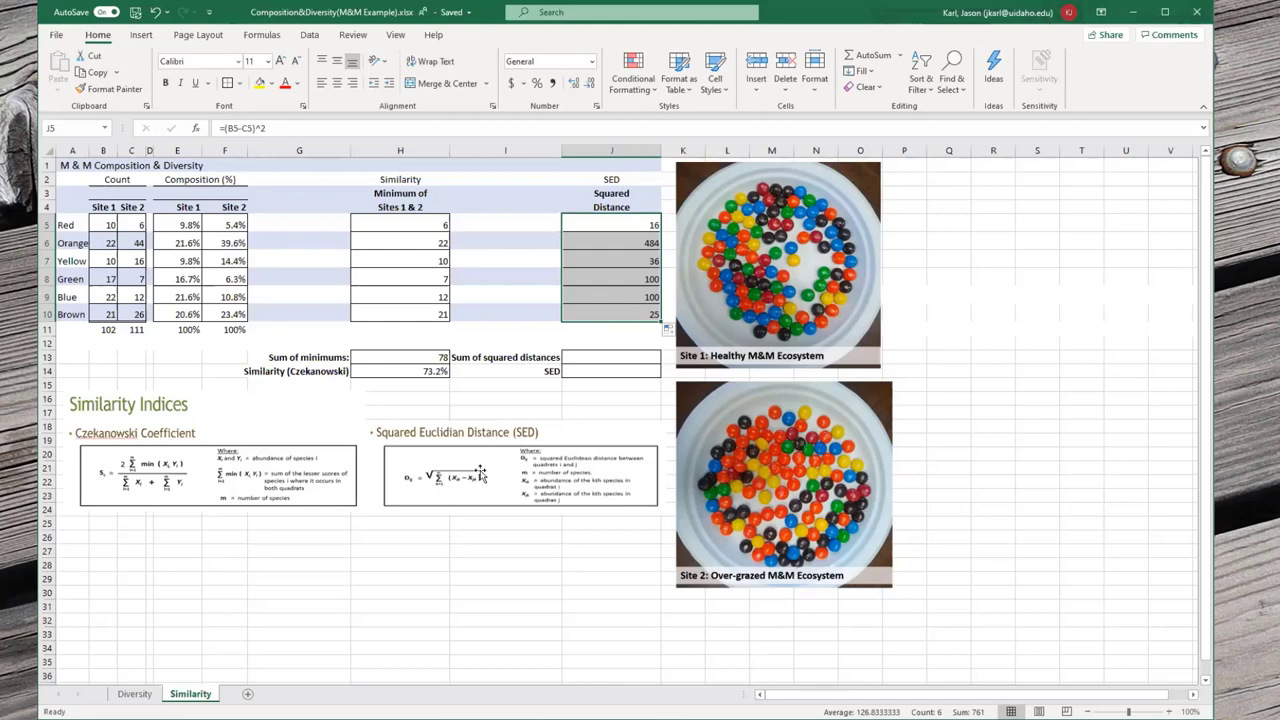
- Total squared distances with =SUM(J5:J10) as 761, then =SQRT(J13) in J14 for 27.58622845
click(588, 357)
text(=)
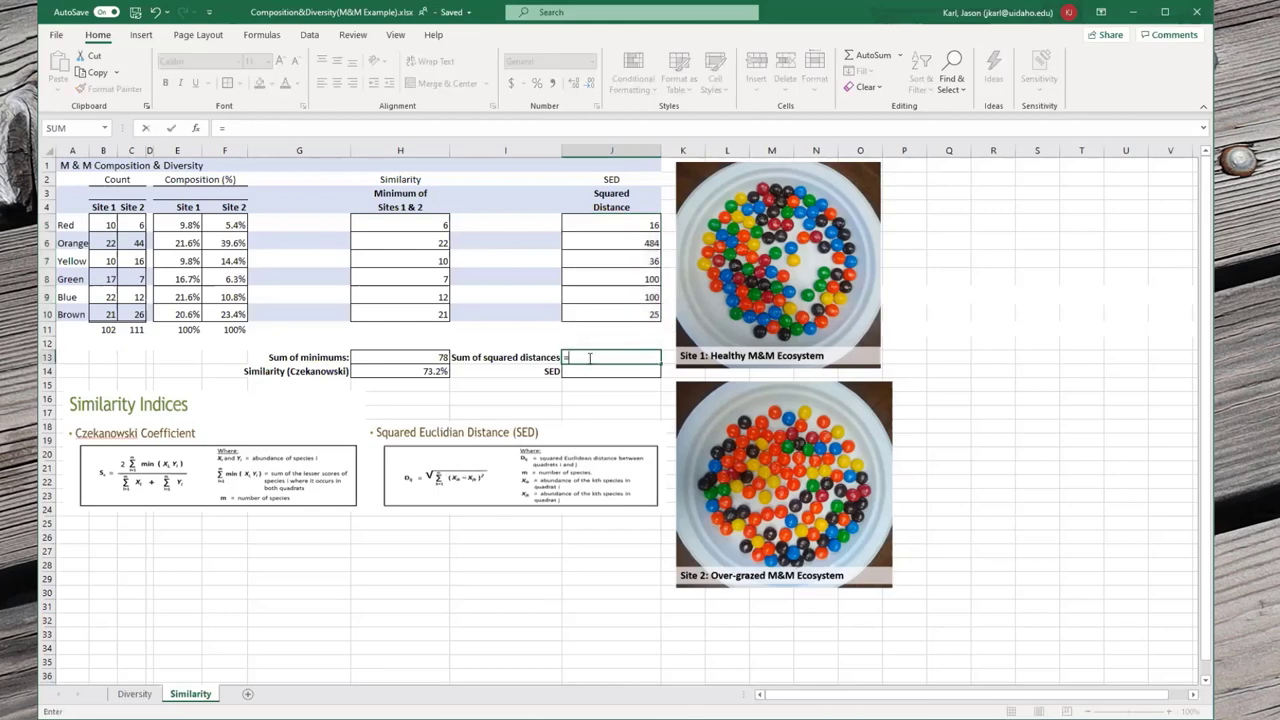
text(sum()
key(Up)
key(Up)
key(Up)
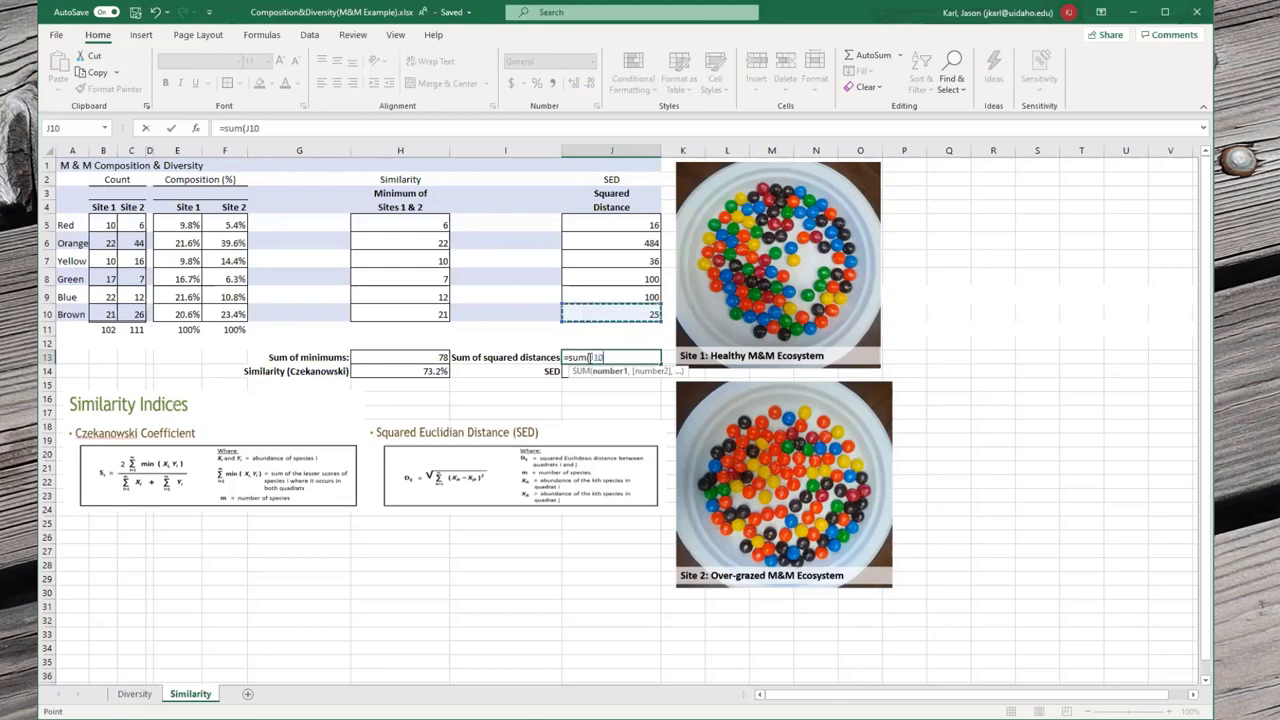
key(shift+Up)
key(shift+Up)
key(shift+Up)
key(shift+Up)
key(shift+Up)
key(Return)
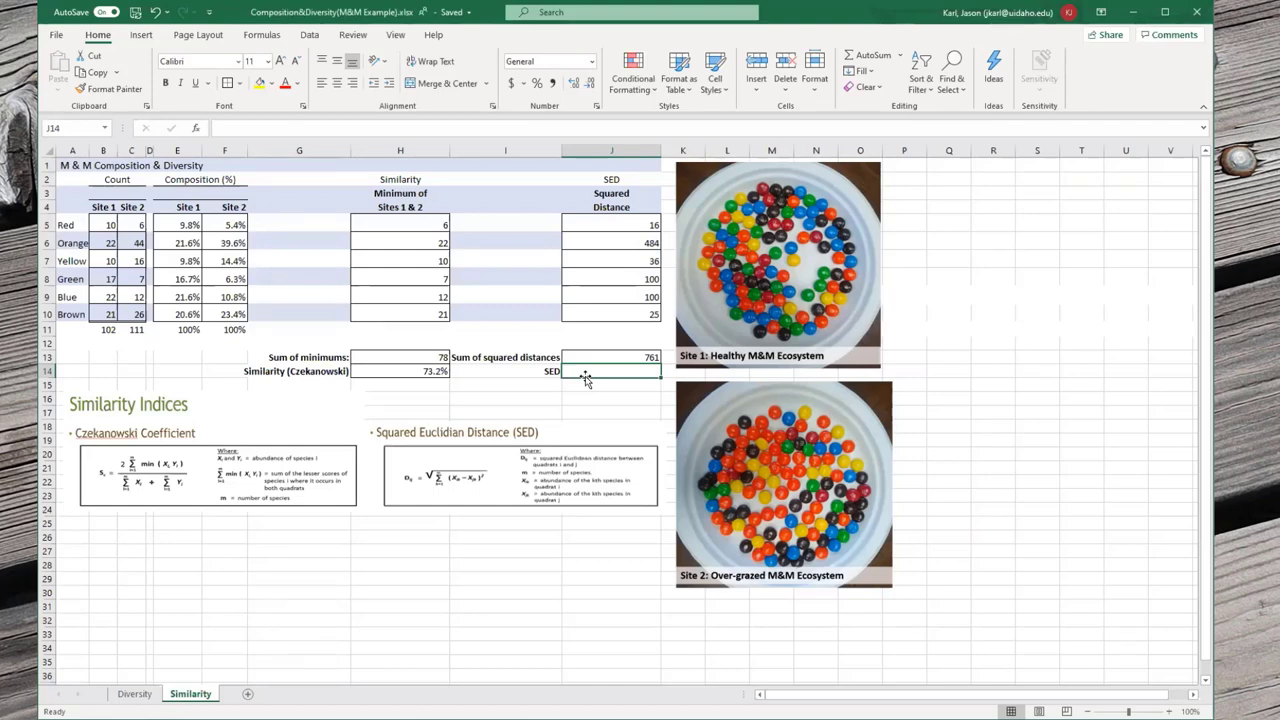
text(=)
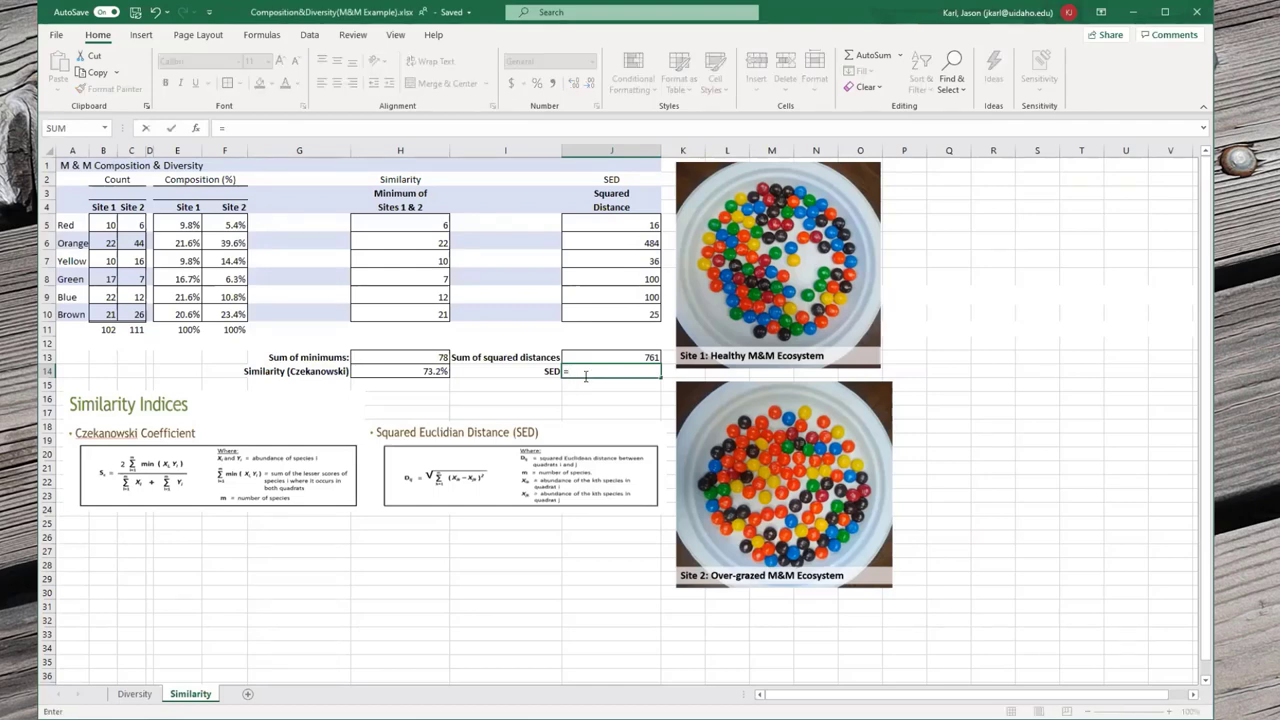
text(sqrt(J13))
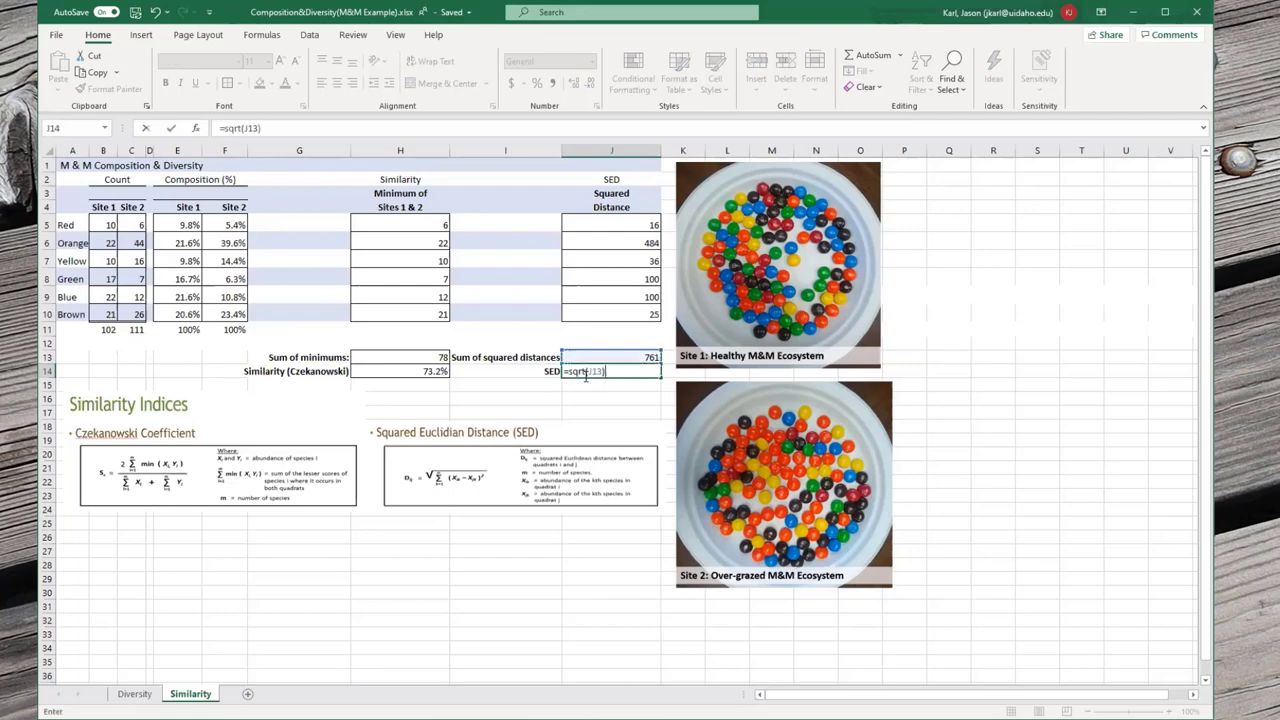
key(ctrl+Return)
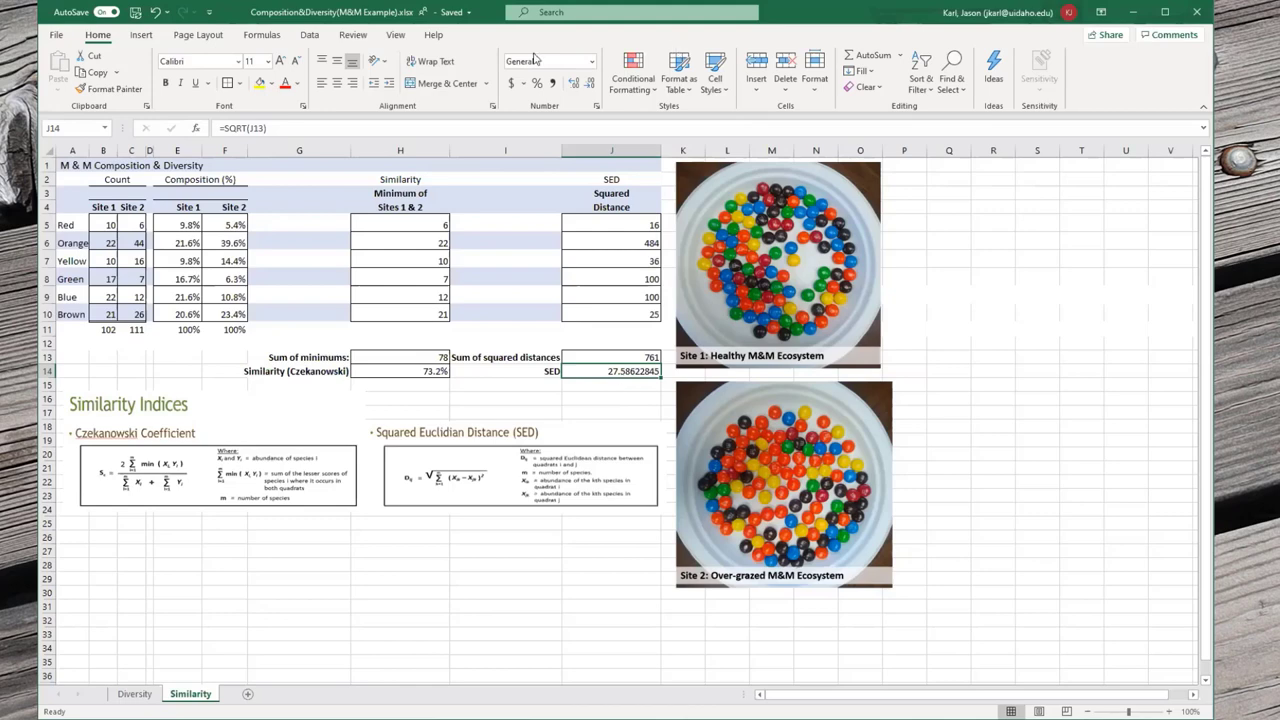
- Decrease the SED's displayed decimals four times so it reads 27.59
click(588, 84)
click(588, 84)
click(588, 84)
click(588, 84)
click(588, 84)
click(588, 84)
click(413, 371)
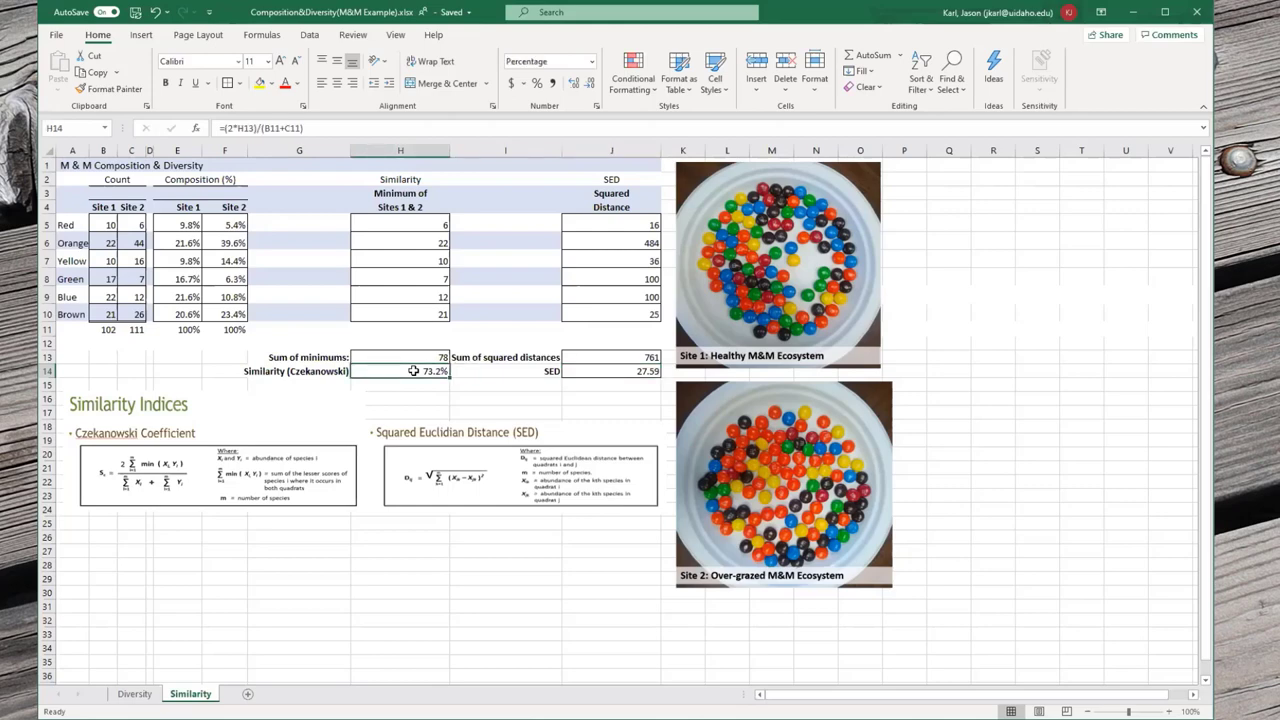